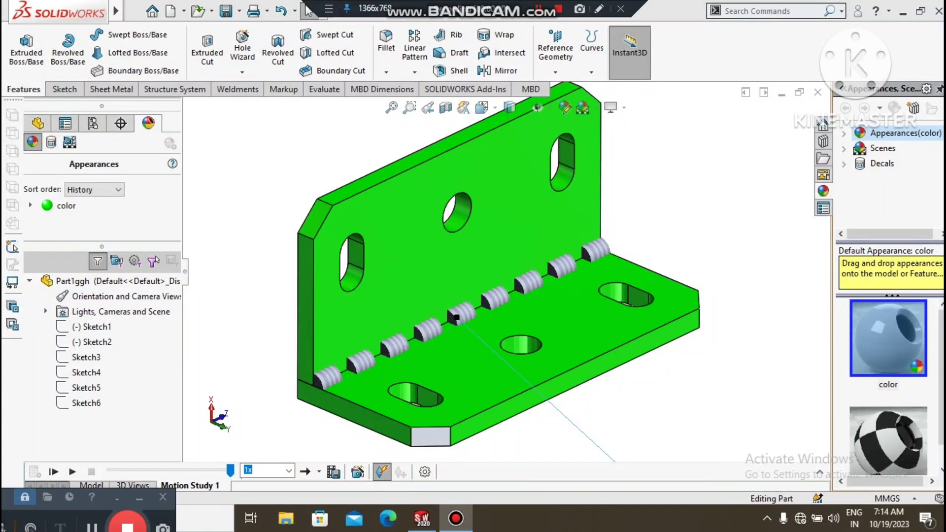
middle_drag(456, 318, 455, 298)
scroll(456, 299, down, 10)
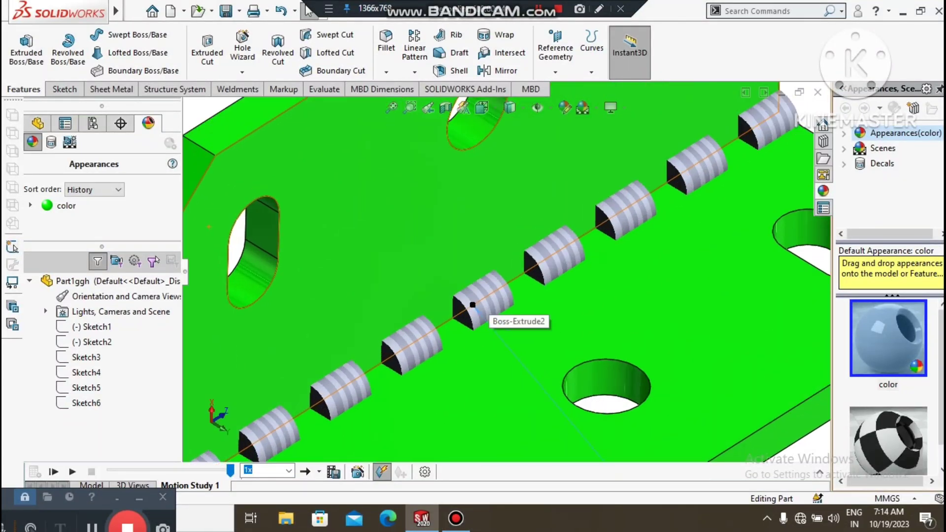
scroll(455, 298, up, 10)
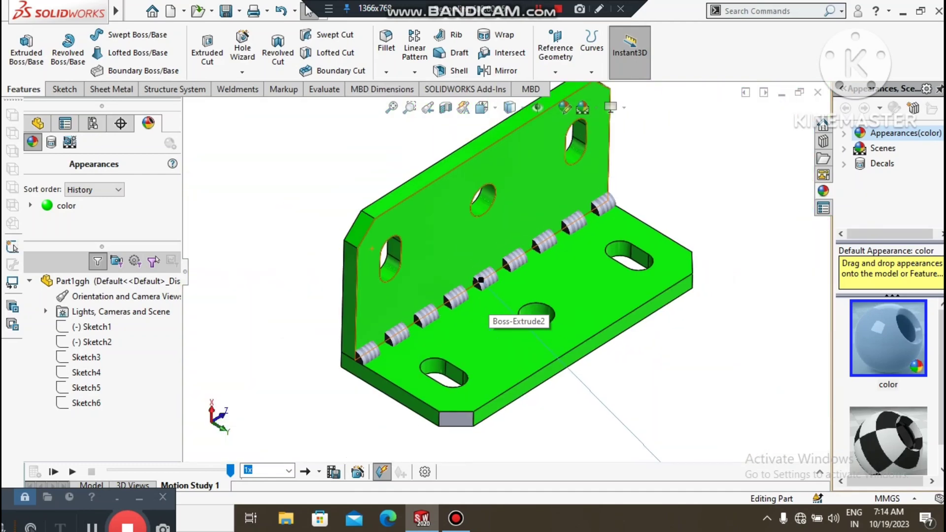
mouse_move(485, 279)
middle_down()
mouse_move(526, 271)
mouse_move(491, 280)
middle_up()
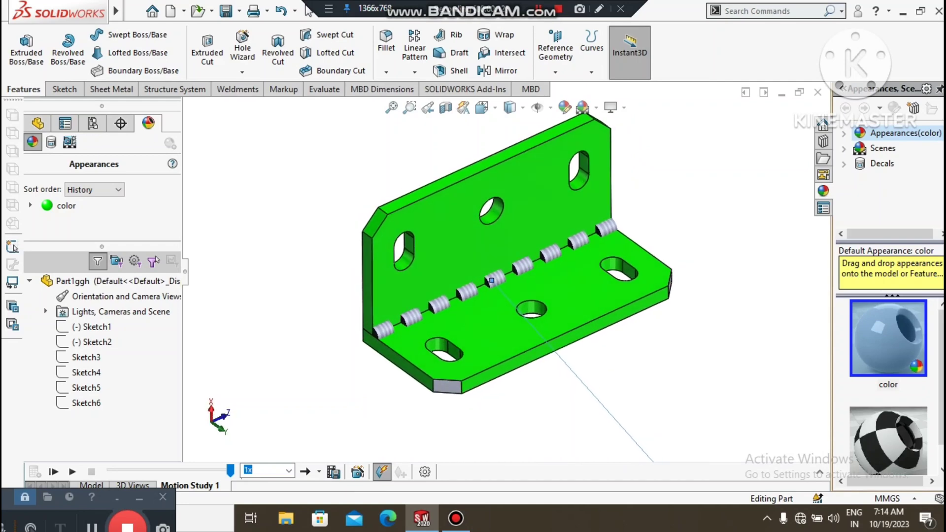
scroll(540, 247, down, 4)
scroll(510, 273, up, 4)
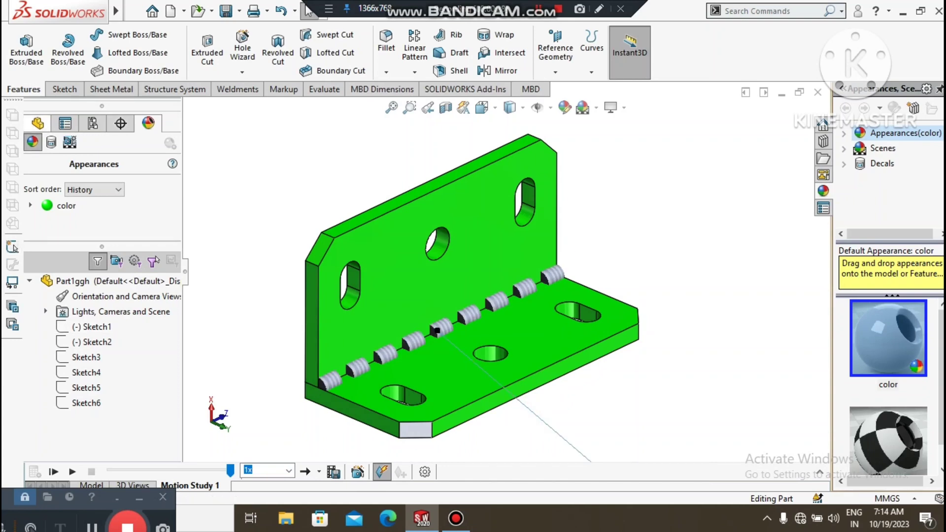
Review the weld bead properties of the 15.00mm fillet weld in the weld folder without changing them
click(37, 124)
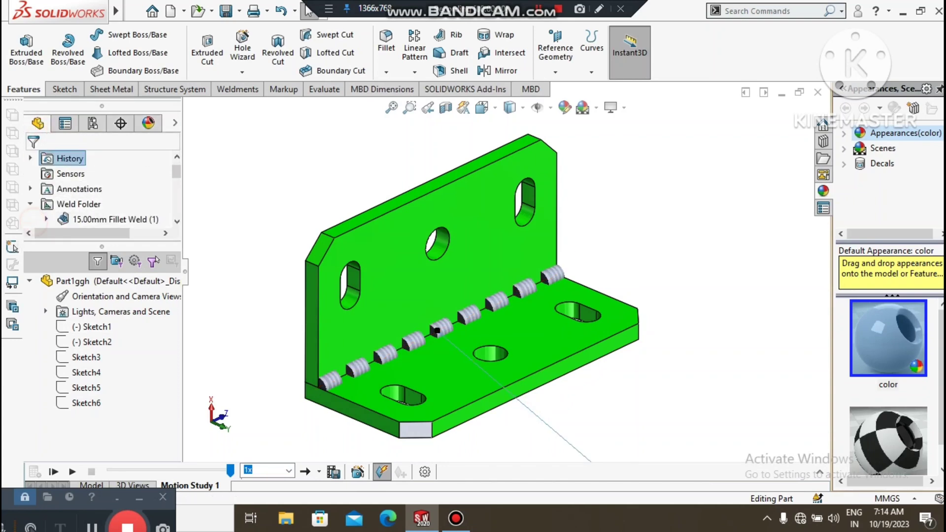
right_click(82, 219)
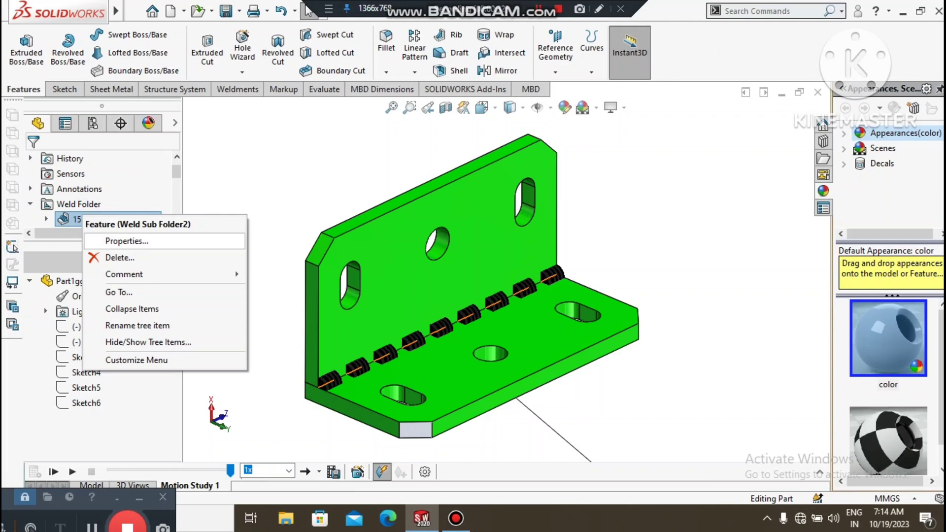
click(126, 241)
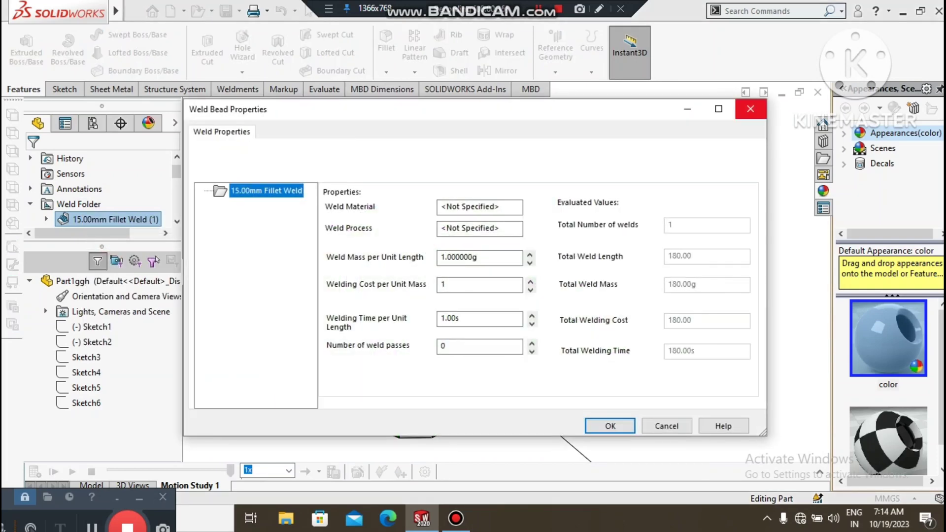
click(750, 109)
click(252, 208)
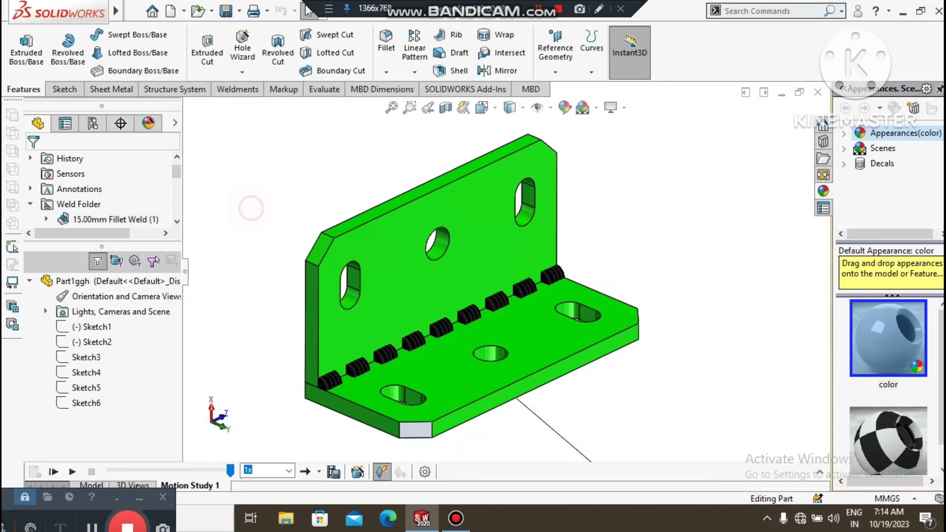
Inspect the fillet weld bead's feature settings, including its selected faces, bead size, weld length and intermittent weld options
scroll(63, 173, down, 1)
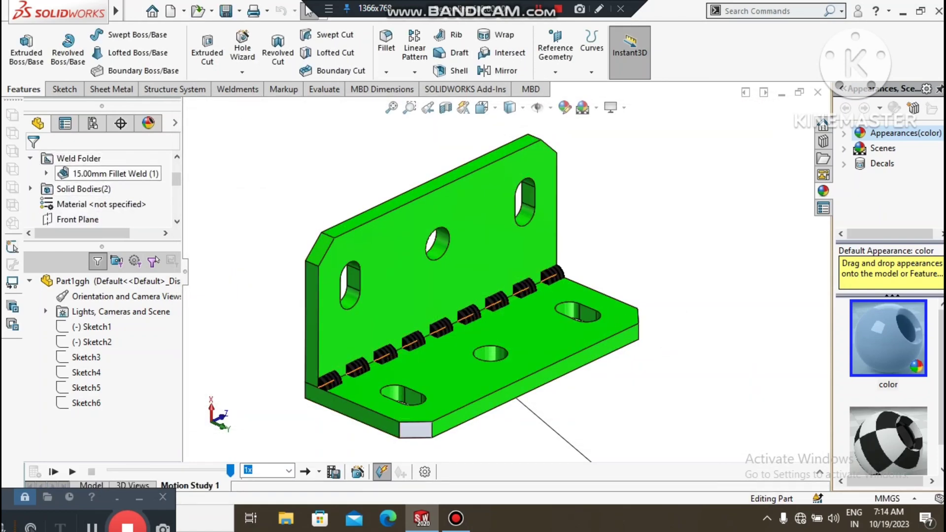
right_click(63, 172)
click(46, 174)
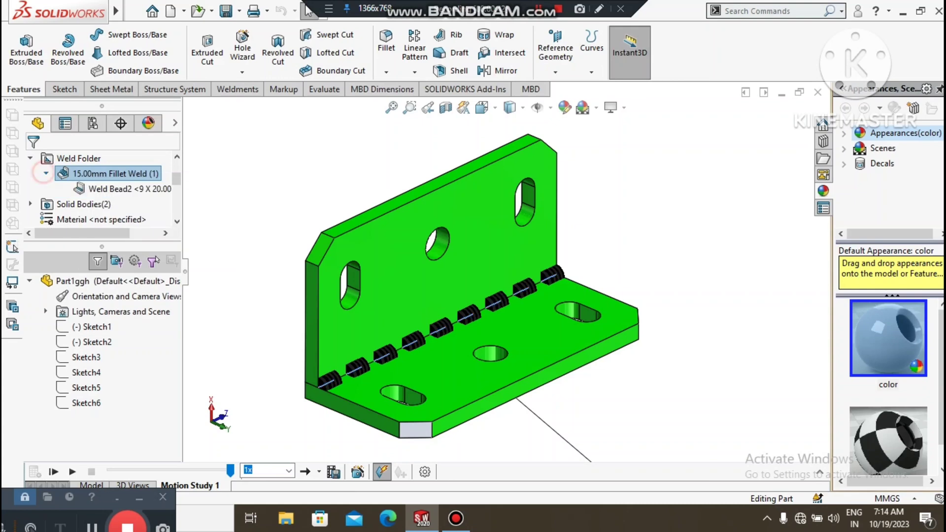
right_click(99, 189)
click(132, 217)
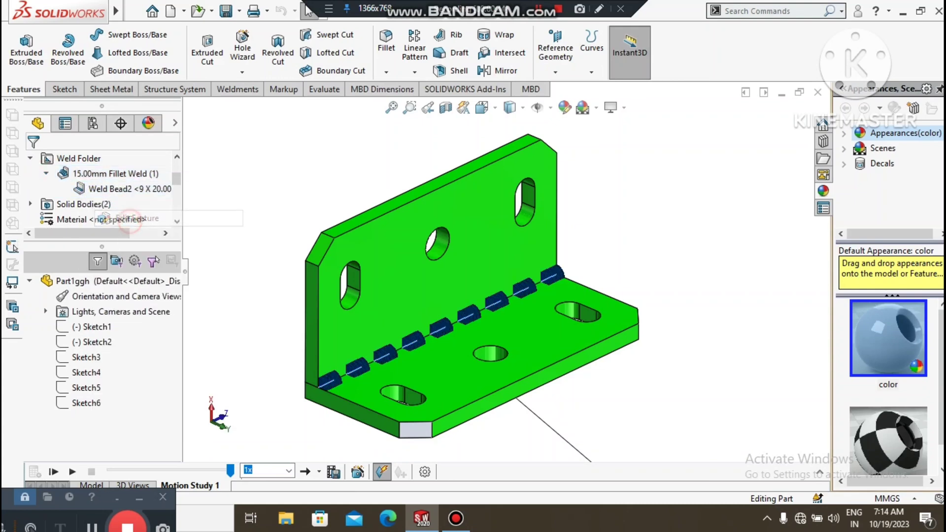
drag(176, 242, 179, 371)
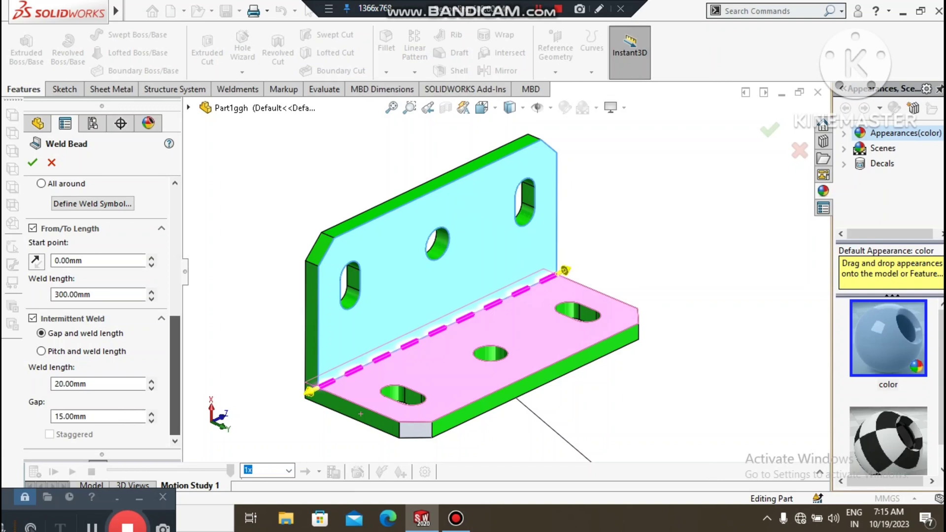
mouse_move(176, 371)
mouse_down()
mouse_move(177, 351)
mouse_move(177, 371)
mouse_up()
drag(177, 371, 177, 244)
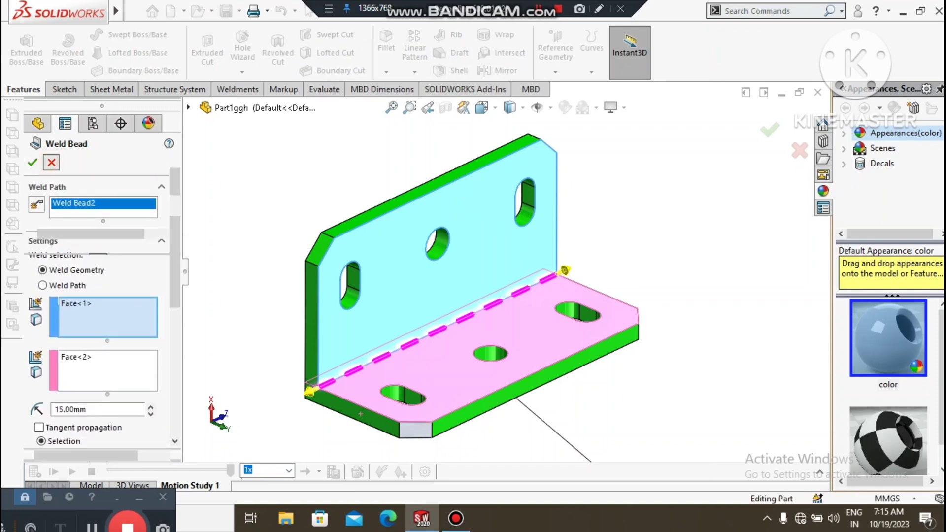
click(32, 162)
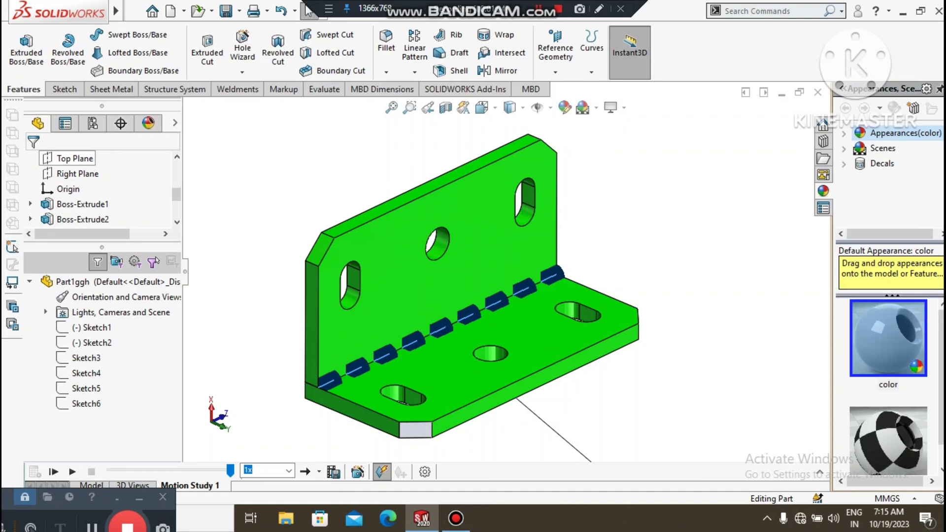
click(222, 204)
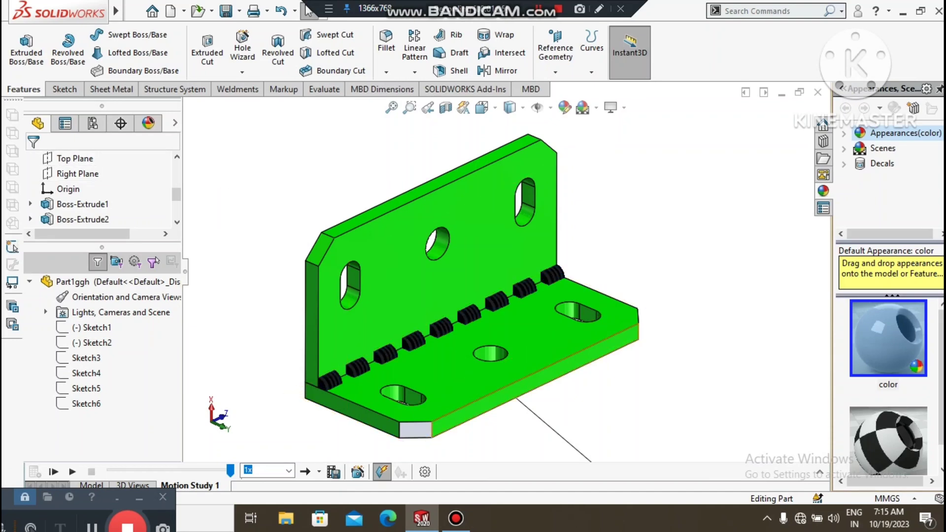
click(538, 417)
scroll(504, 273, up, 1)
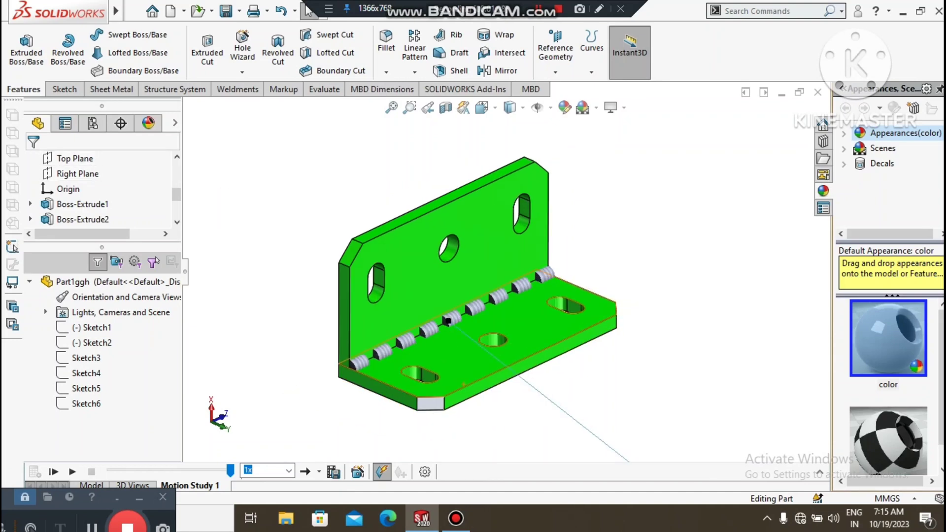
scroll(449, 321, down, 2)
Create a new part document and switch its scene to a plain white background
key(alt+f)
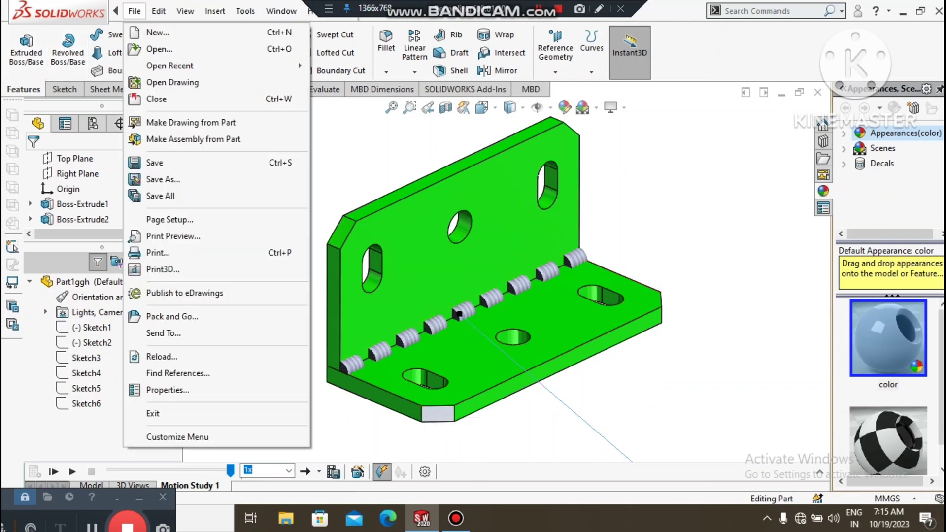
key(n)
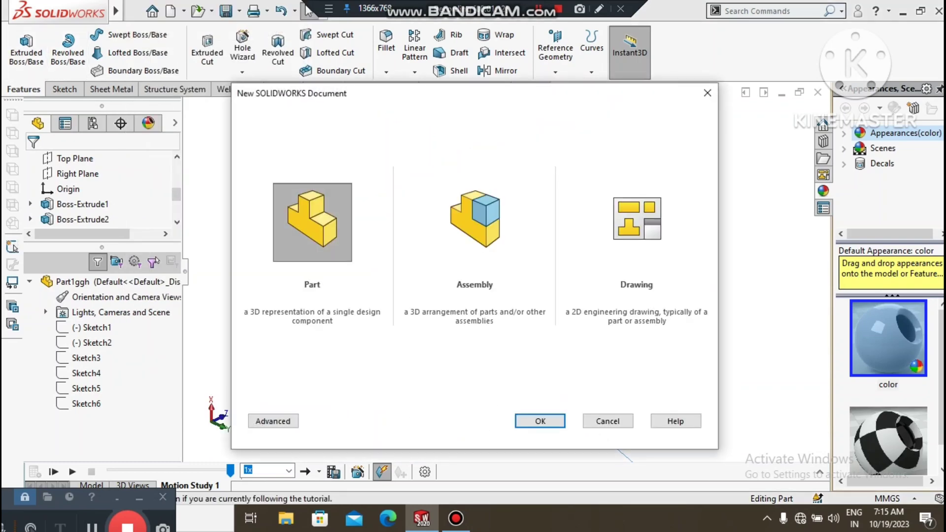
click(520, 420)
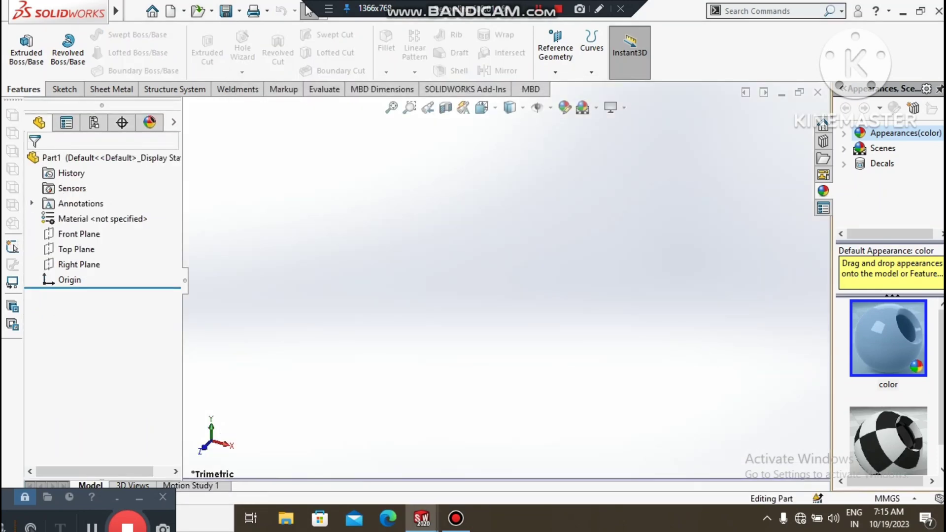
click(584, 108)
click(602, 141)
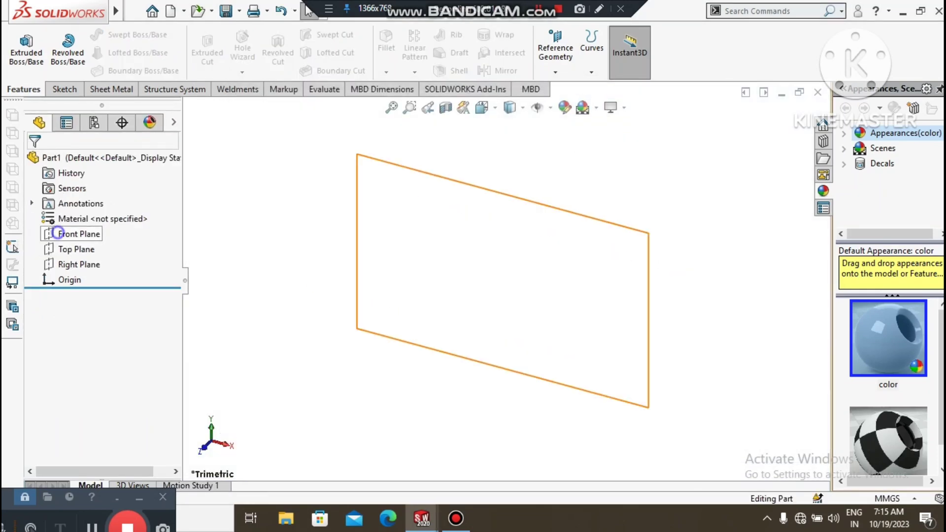
Sketch a tall, narrow center rectangle about 14 mm wide and 137 mm high on the Front Plane, centered on the origin
right_click(58, 233)
click(70, 212)
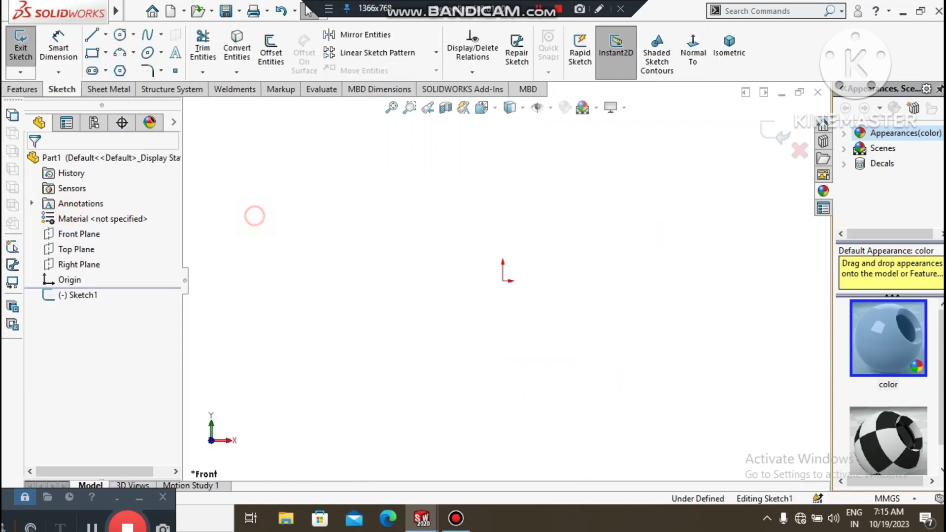
click(106, 52)
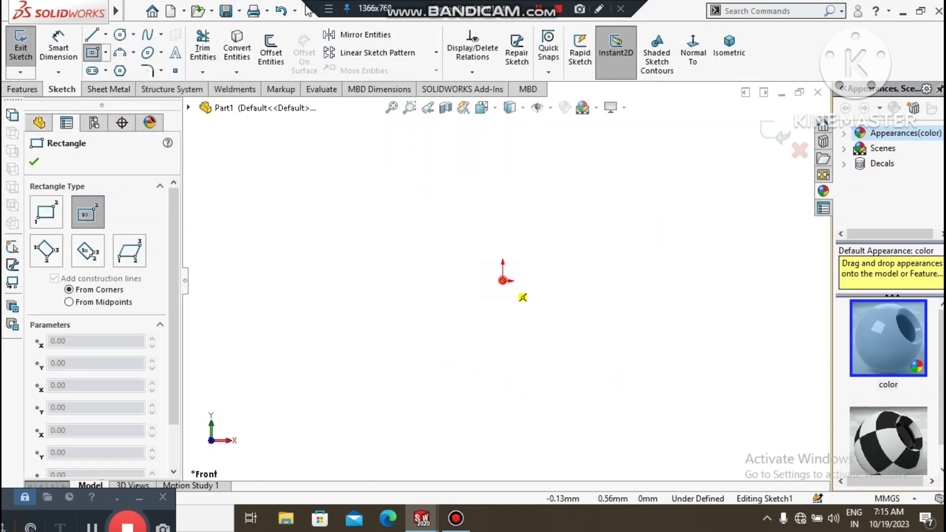
click(503, 281)
click(517, 407)
key(Escape)
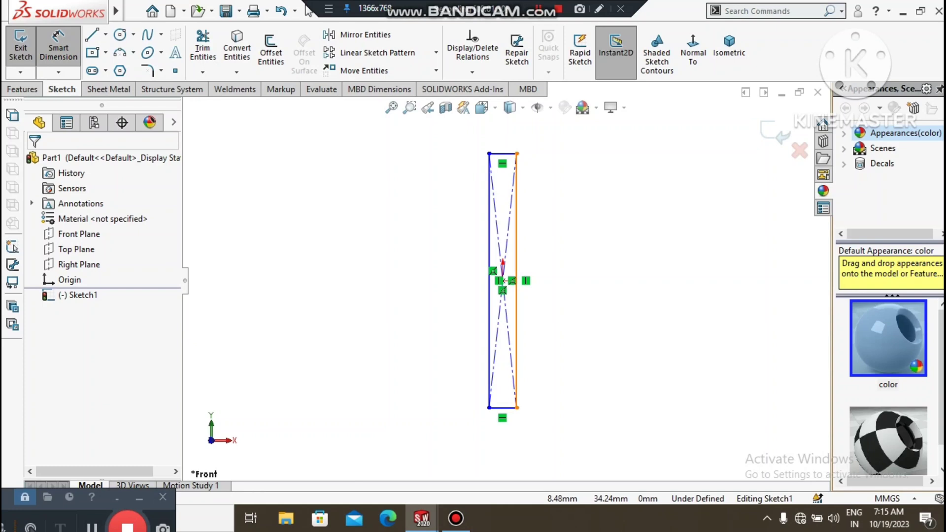
Dimension the rectangle's vertical side and set its height to 130 mm
click(519, 218)
click(634, 279)
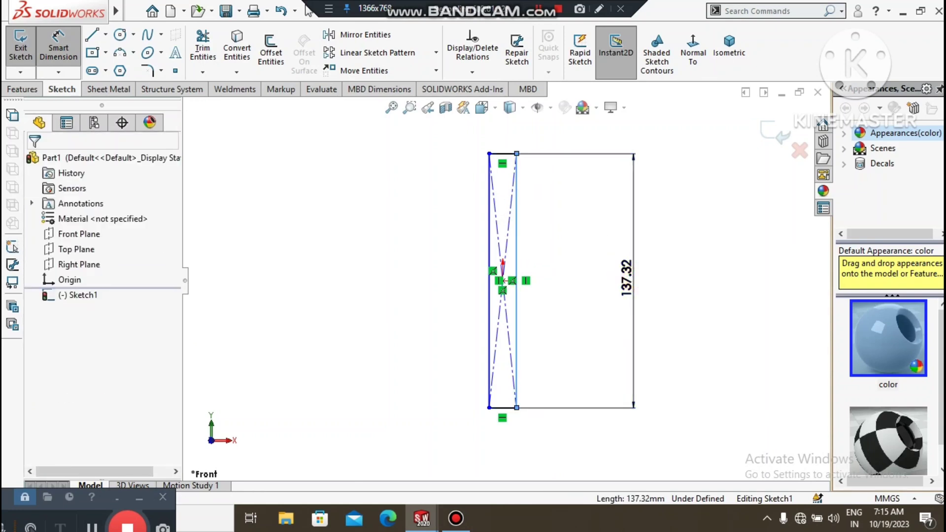
text(130)
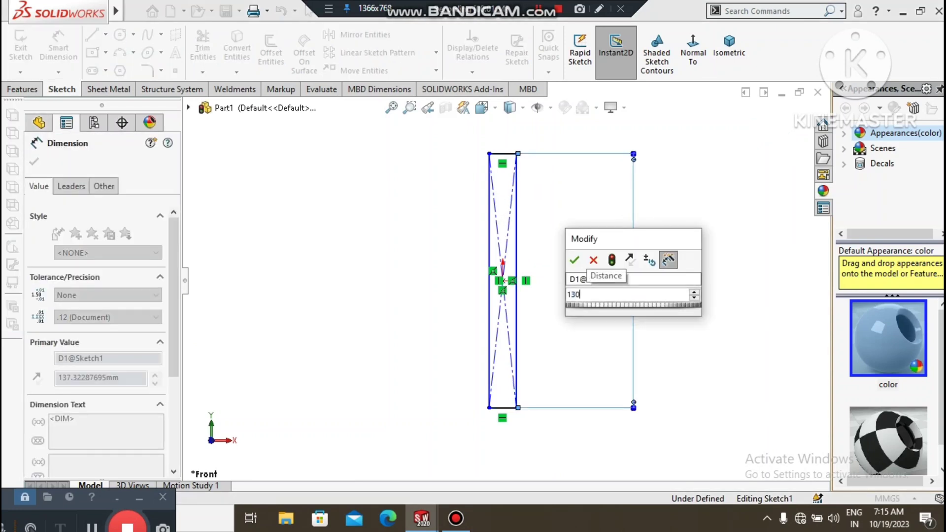
key(Return)
click(692, 310)
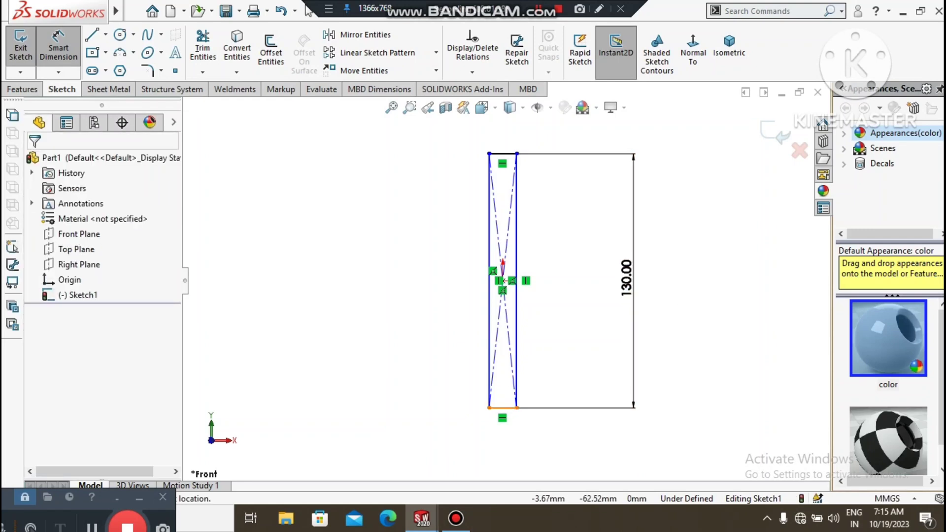
Dimension the rectangle's lower edge and set its width to 15 mm
click(502, 407)
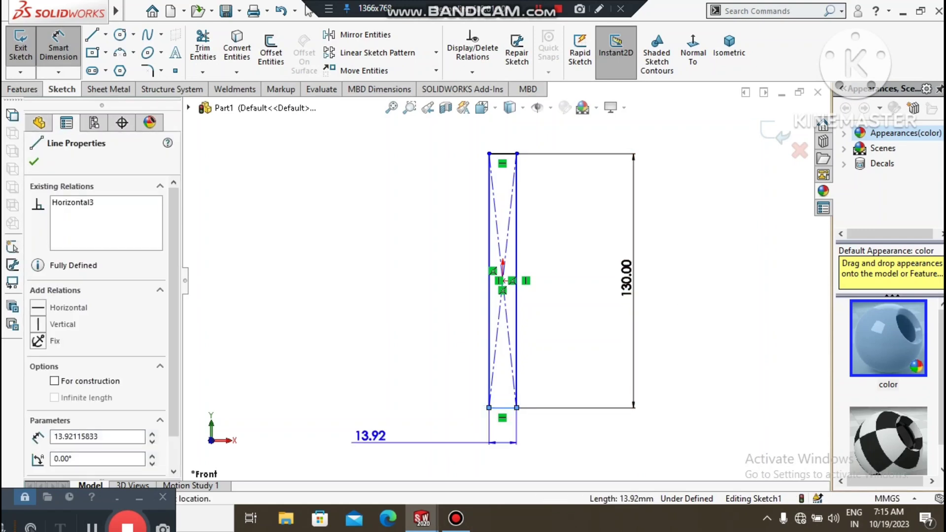
click(370, 436)
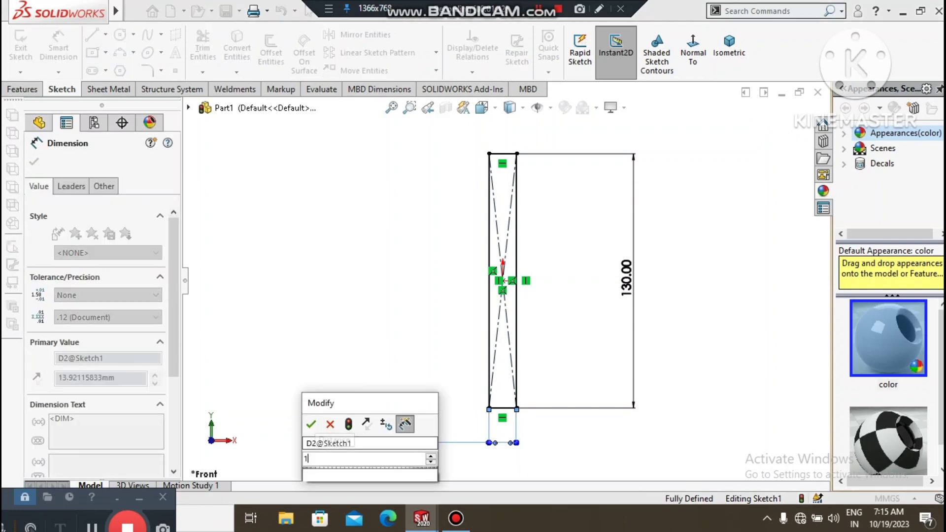
key(Return)
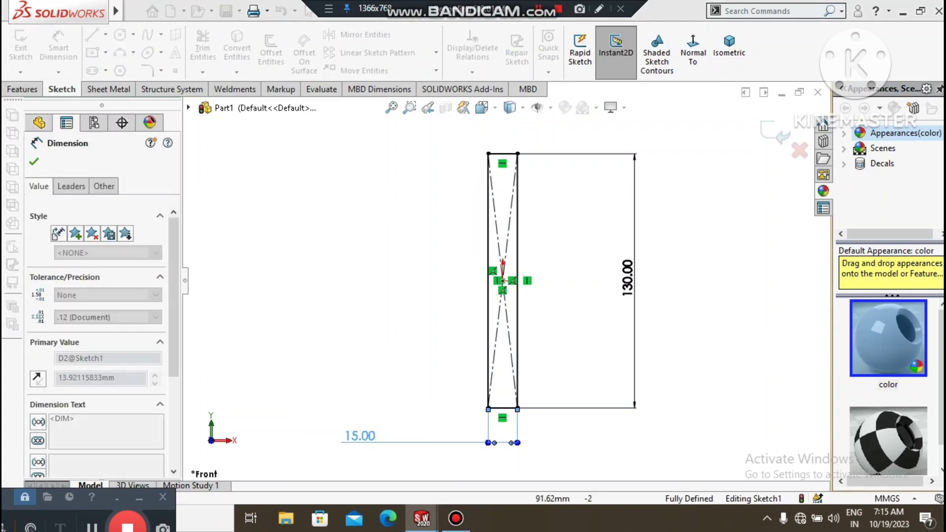
key(Escape)
key(f)
Extrude the rectangle as a blind boss 300 mm deep from the sketch plane
scroll(728, 330, down, 1)
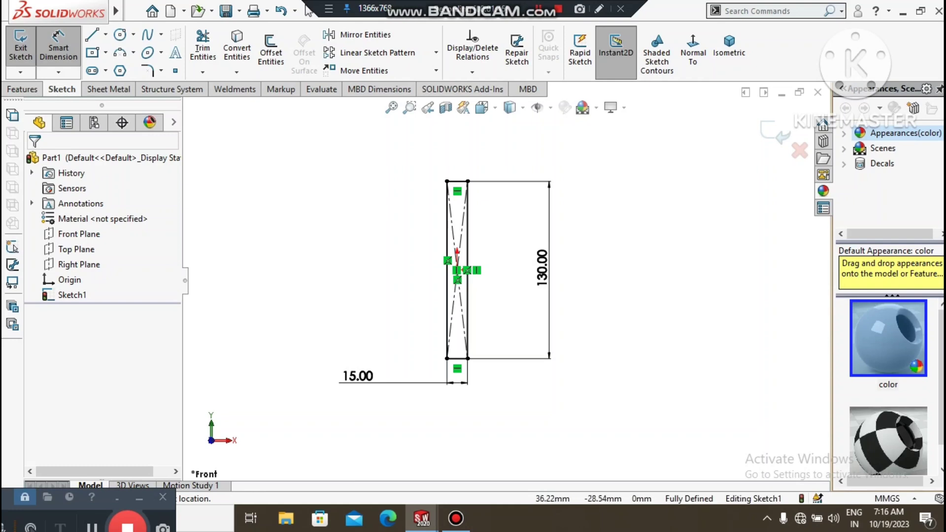
scroll(507, 296, up, 1)
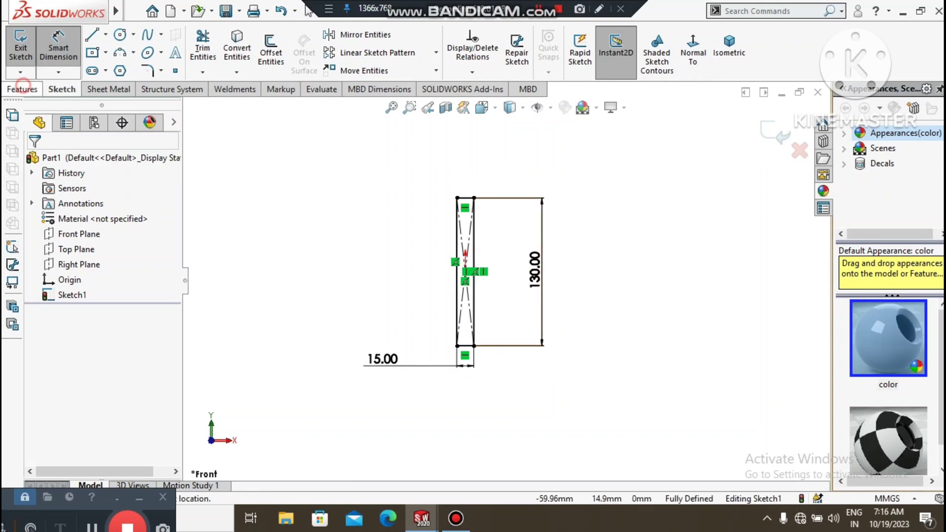
click(22, 85)
click(24, 62)
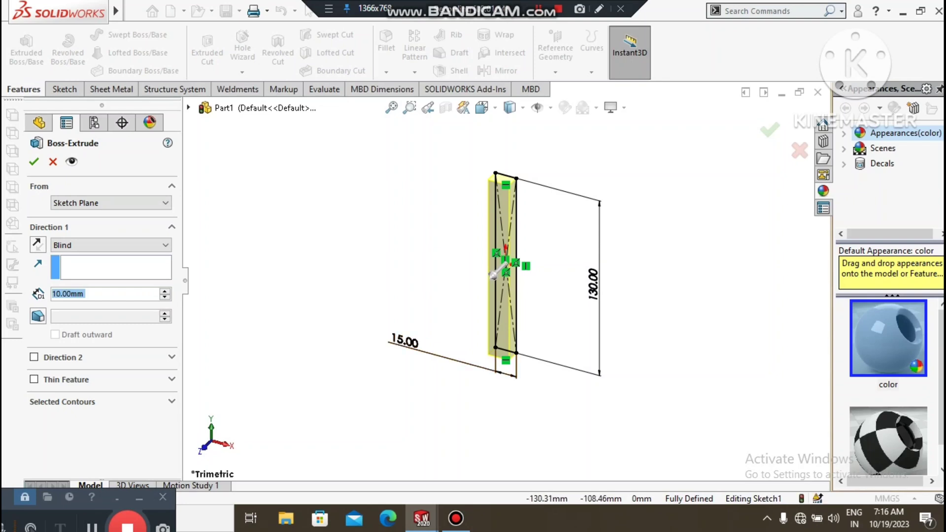
text(300)
key(Return)
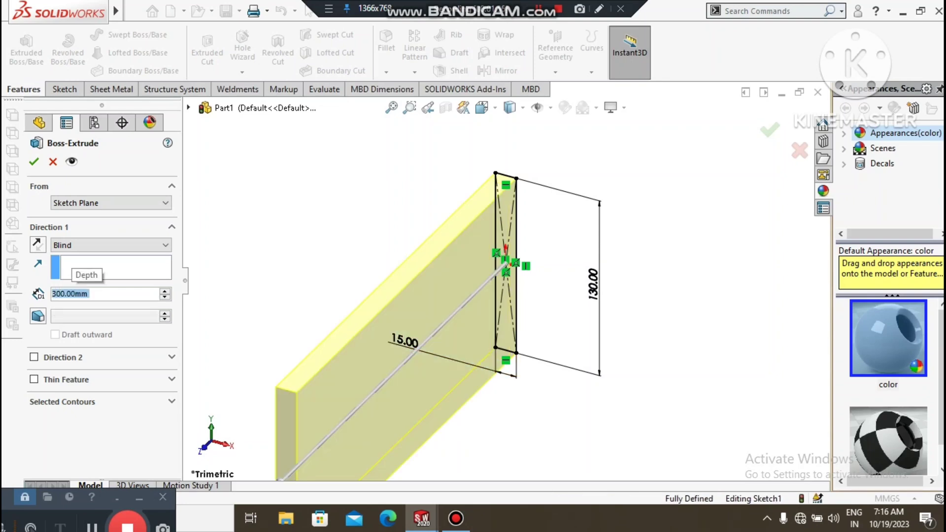
scroll(507, 282, up, 3)
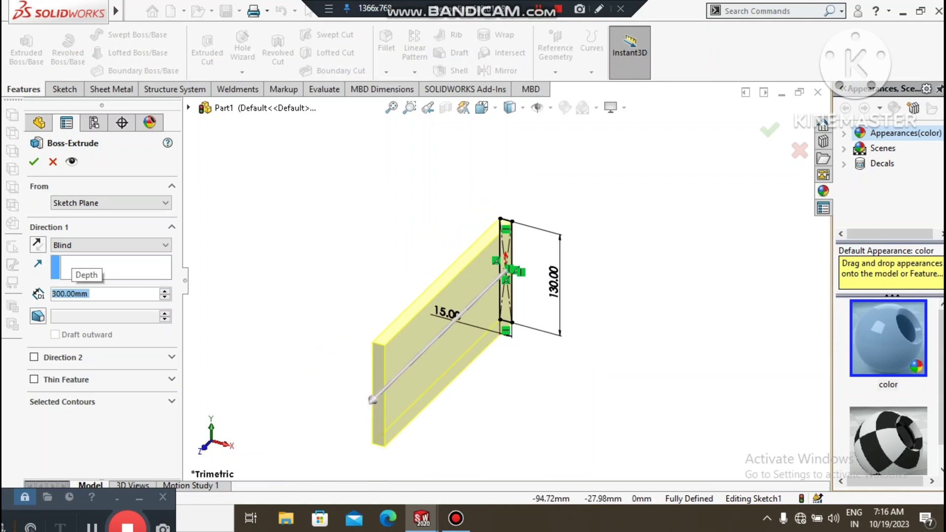
click(33, 161)
scroll(507, 285, up, 2)
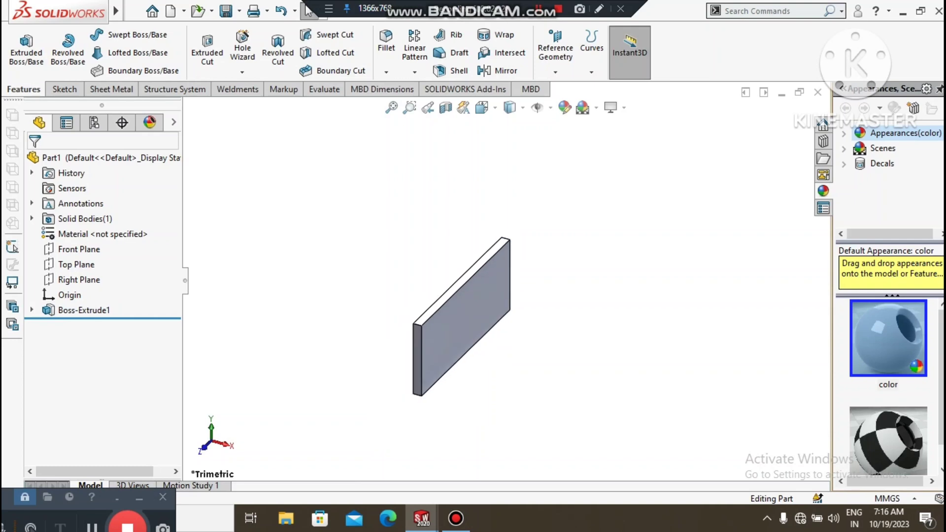
Open a new sketch on the plate's narrow front end face and view it straight on
scroll(447, 341, down, 2)
scroll(452, 392, down, 2)
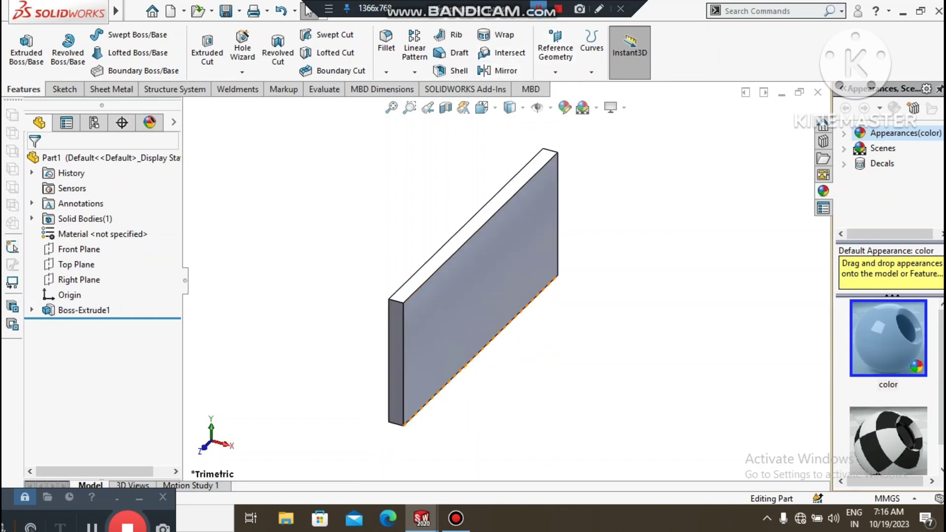
scroll(506, 282, up, 1)
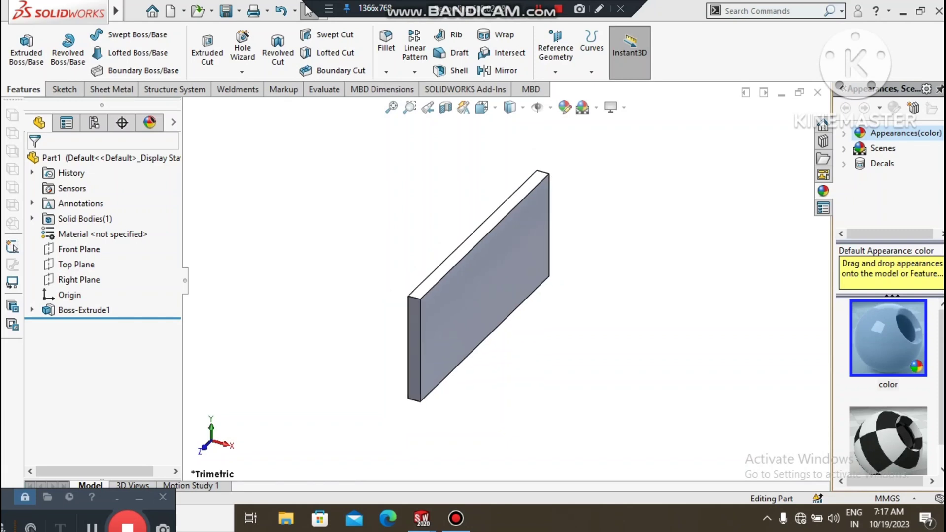
scroll(529, 383, down, 1)
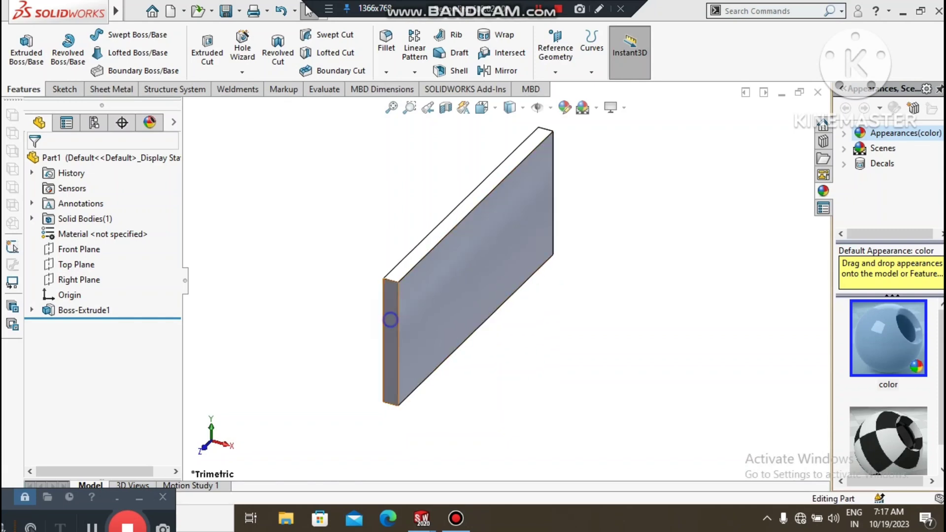
right_click(389, 321)
click(424, 198)
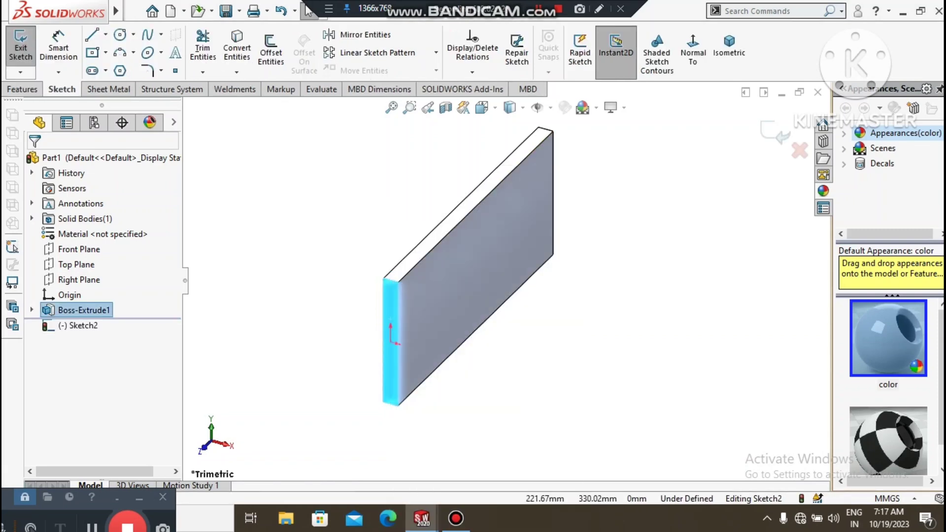
click(636, 337)
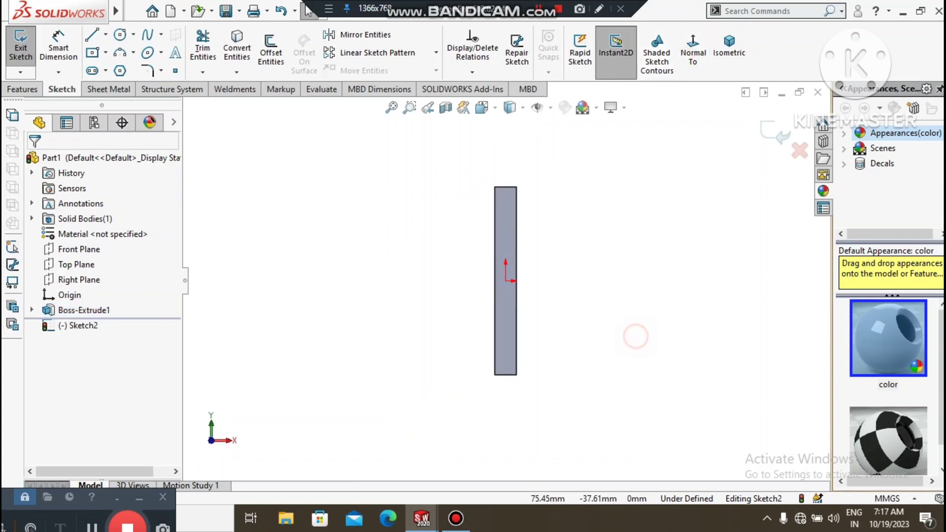
Sketch a corner rectangle about 177 mm long and 23 mm high, extending outward along X from the plate's lower outer corner
click(105, 53)
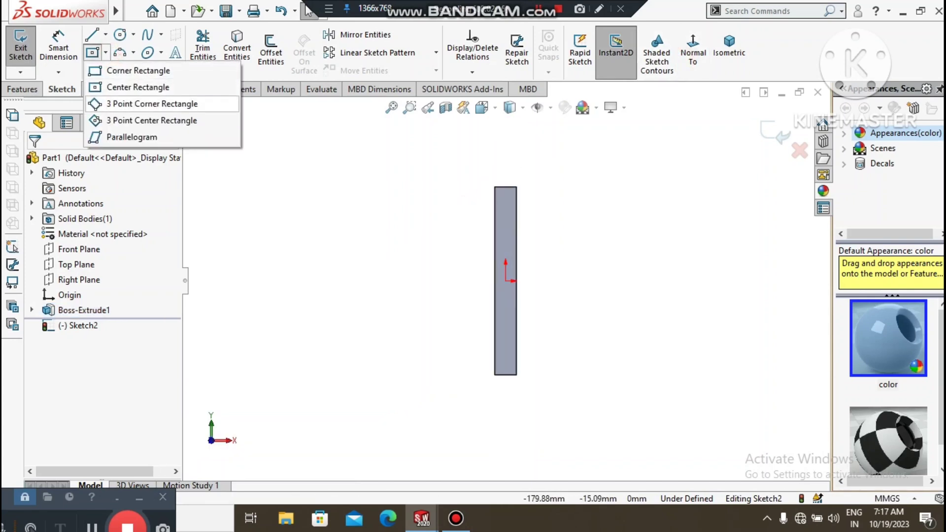
click(134, 73)
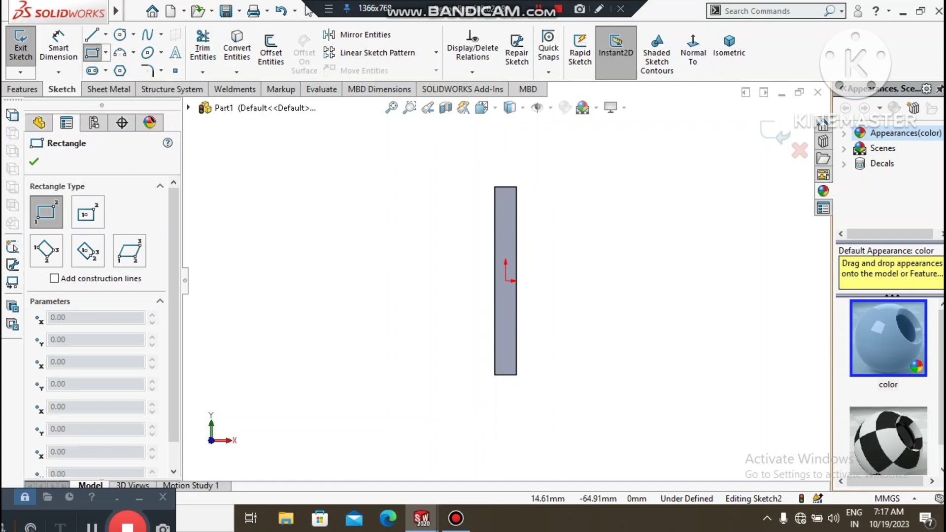
click(516, 375)
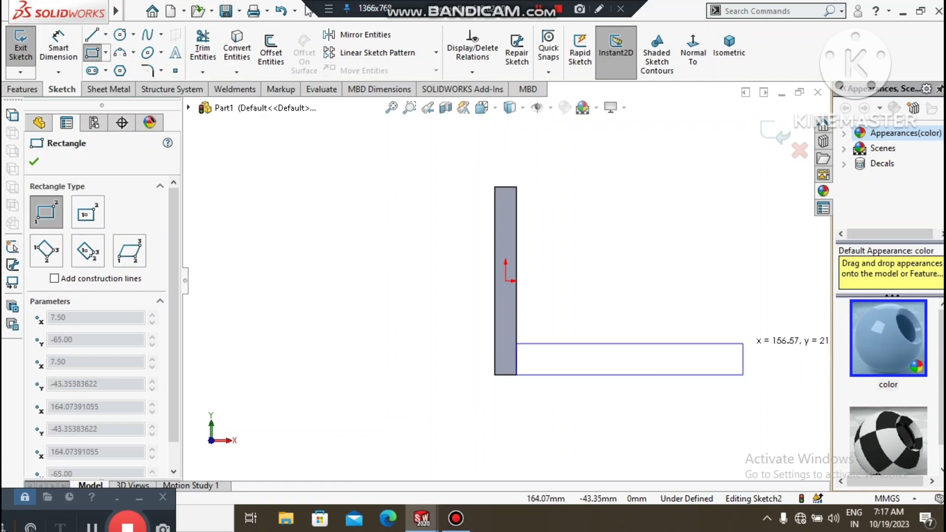
click(773, 342)
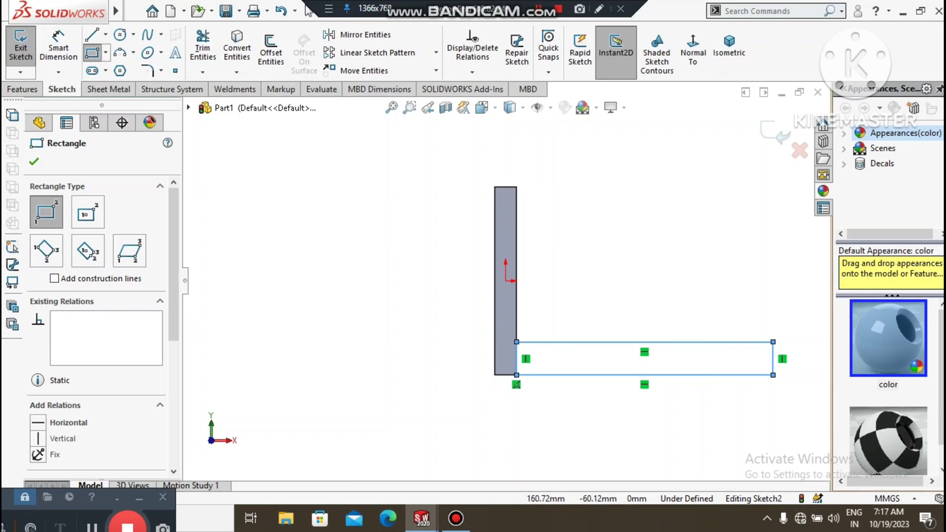
key(Escape)
Dimension the new rectangle's lower edge and set its length to 130 mm
scroll(759, 397, up, 1)
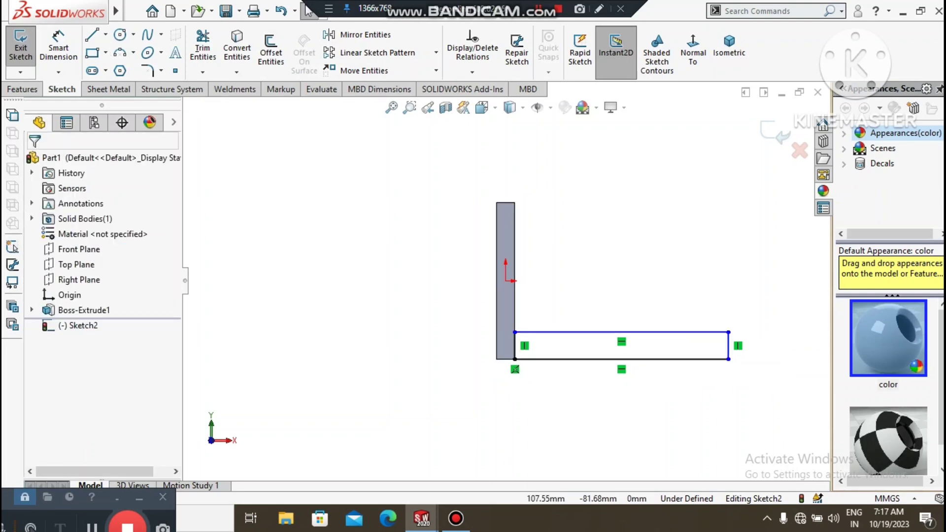
scroll(759, 397, down, 1)
click(58, 48)
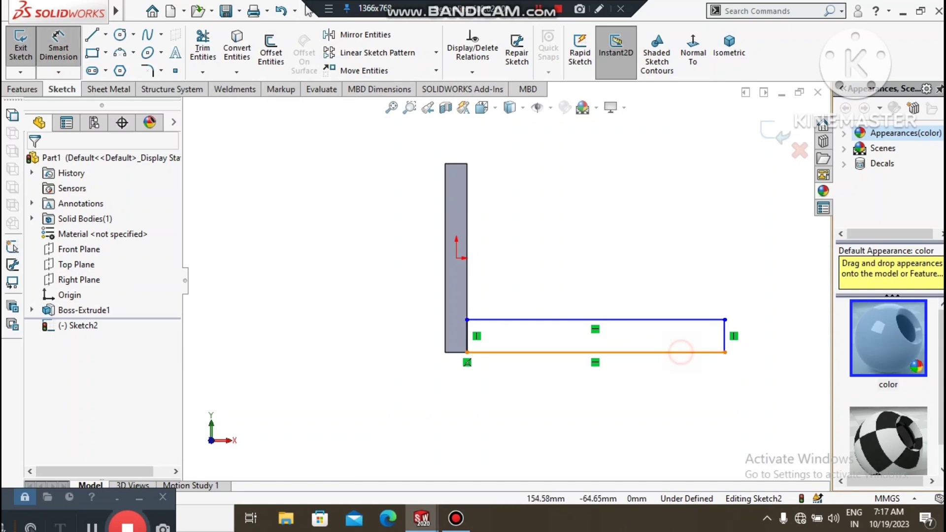
click(680, 352)
click(588, 405)
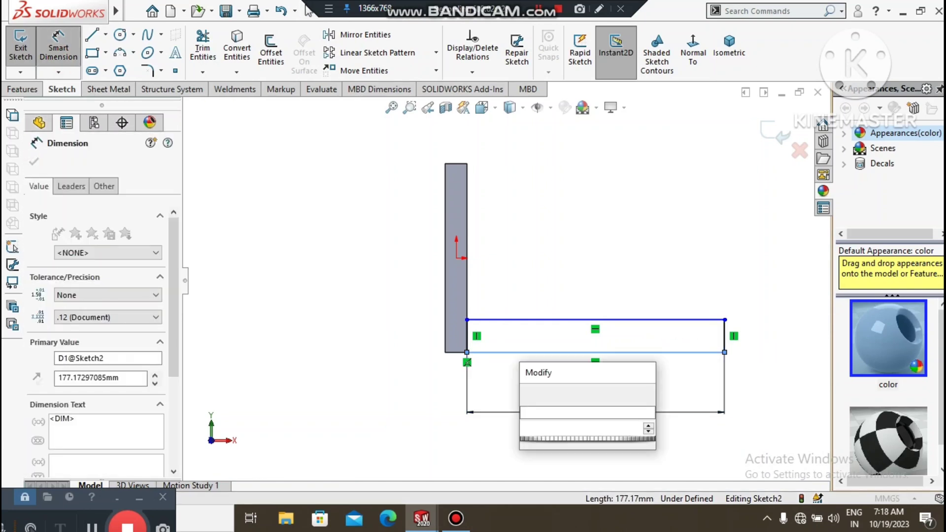
text(130)
key(Return)
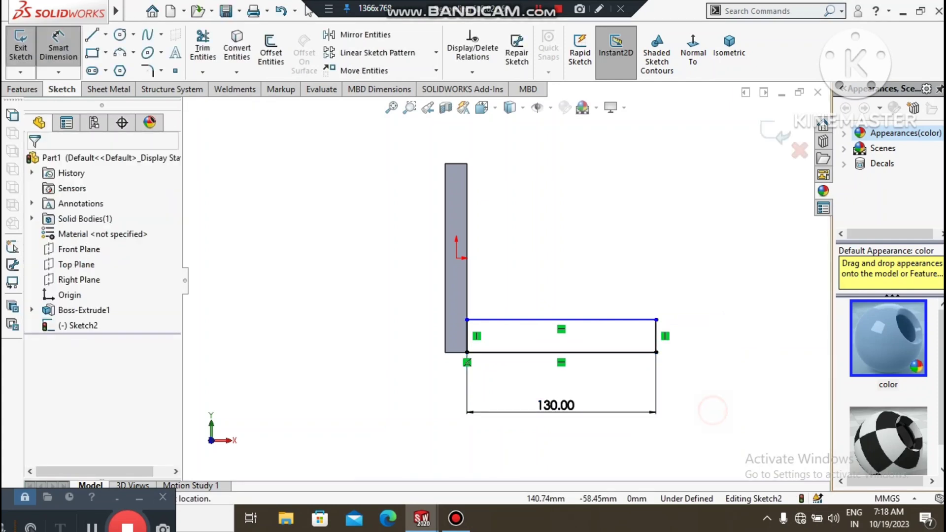
Dimension the new rectangle's outer vertical side and set its height to 15 mm
click(656, 336)
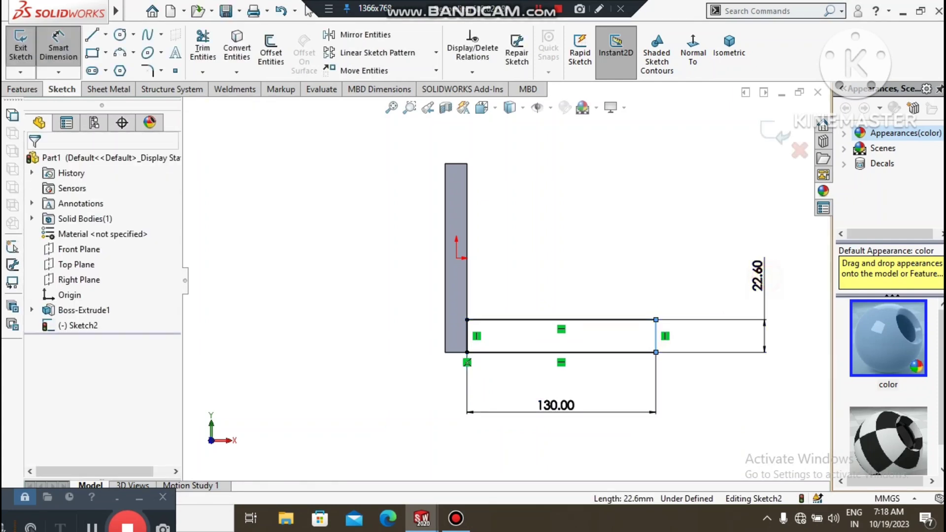
click(759, 276)
text(15)
key(Return)
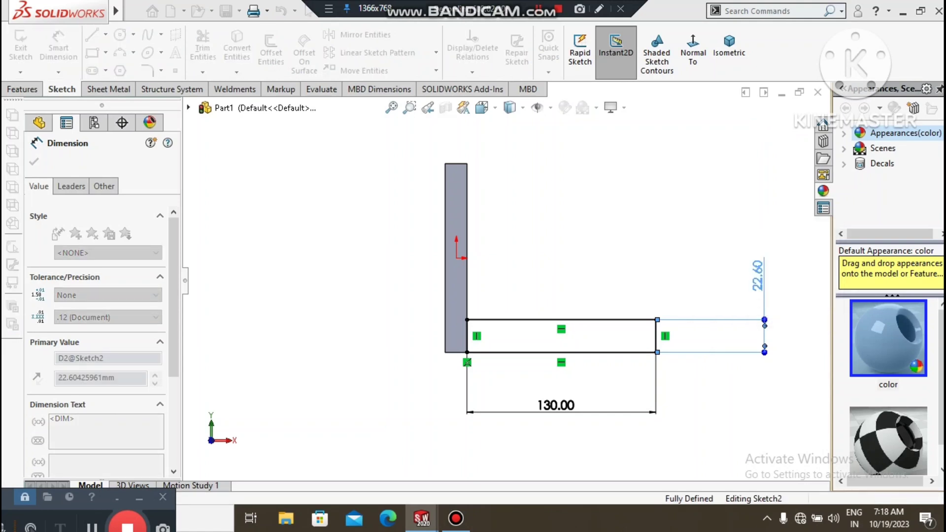
click(741, 408)
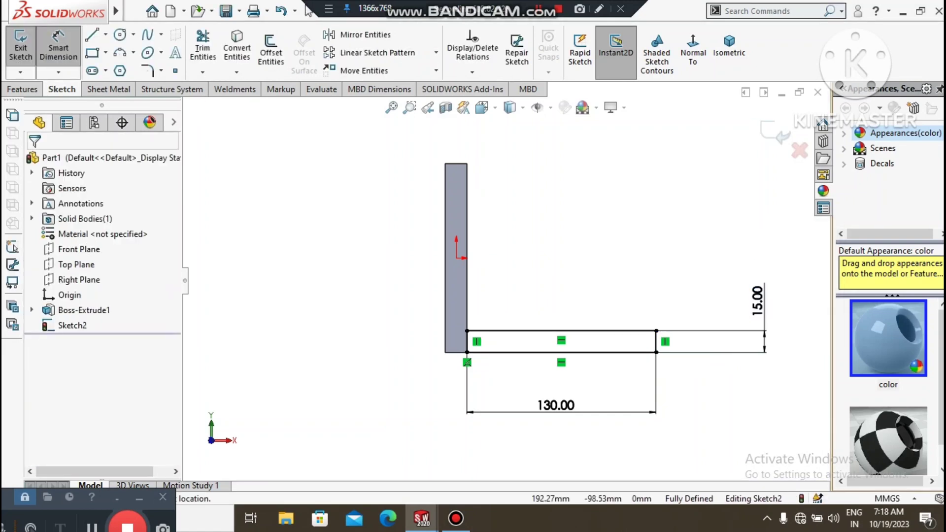
Extrude the rectangle 300 mm blind in the reversed direction along the upright plate, with Merge result off, to form a separate base plate
scroll(485, 347, up, 1)
middle_drag(694, 390, 665, 430)
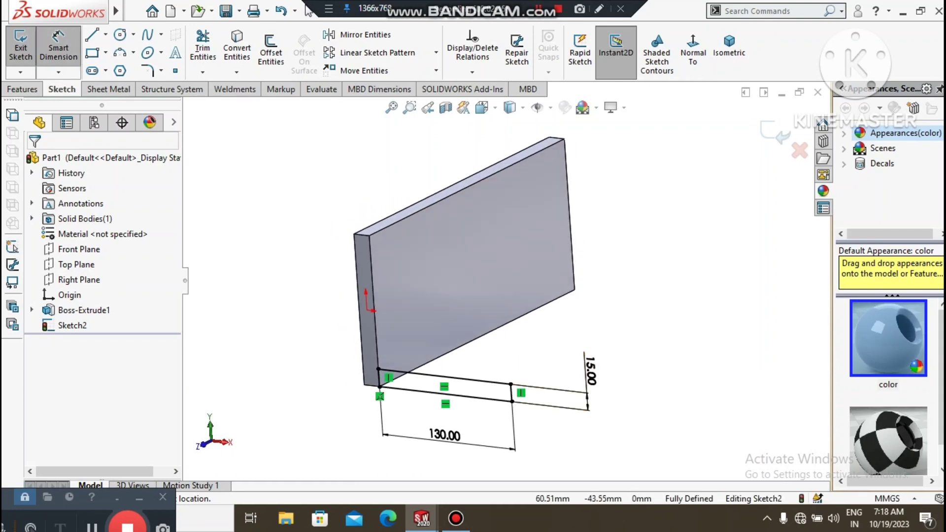
click(22, 89)
click(26, 55)
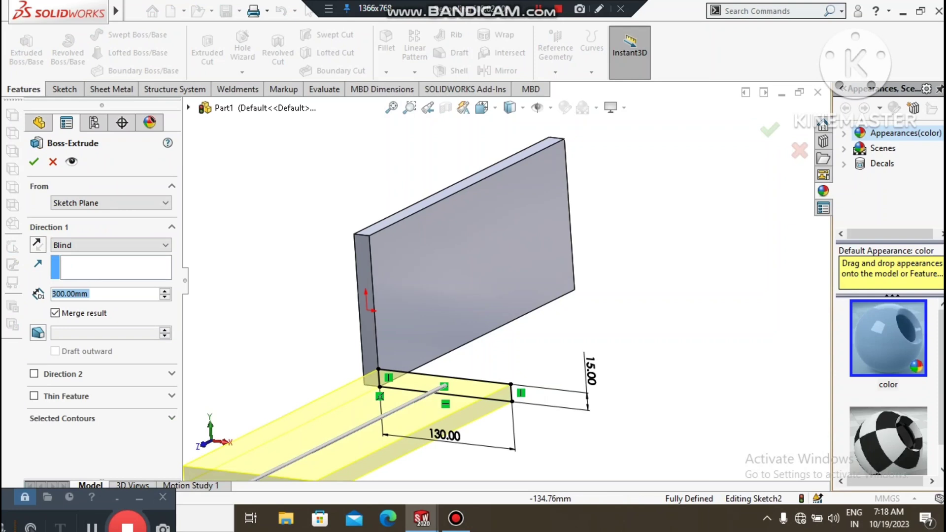
click(37, 245)
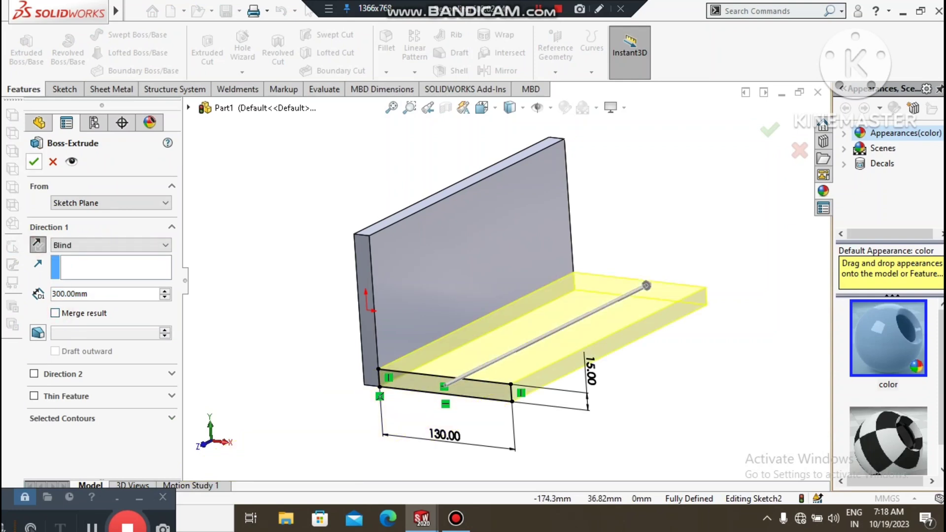
click(33, 162)
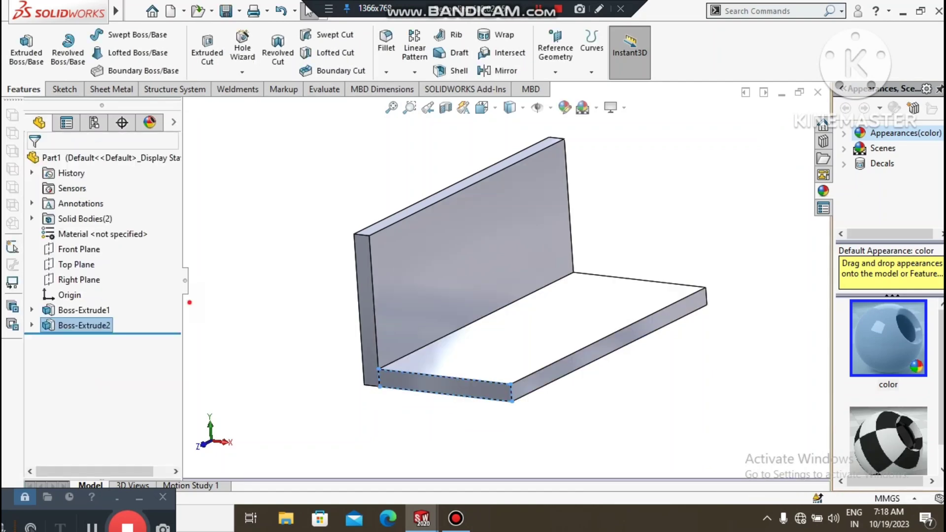
Start a Weld Bead with a 15 mm bead size between the base plate's upper face and the upright plate's inner face
middle_drag(508, 305, 506, 279)
scroll(506, 278, up, 2)
scroll(488, 285, down, 2)
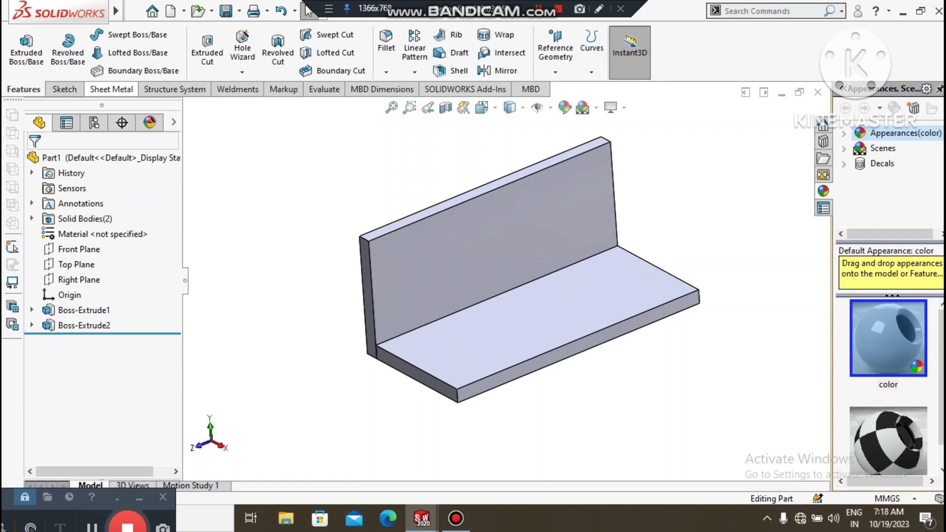
click(237, 89)
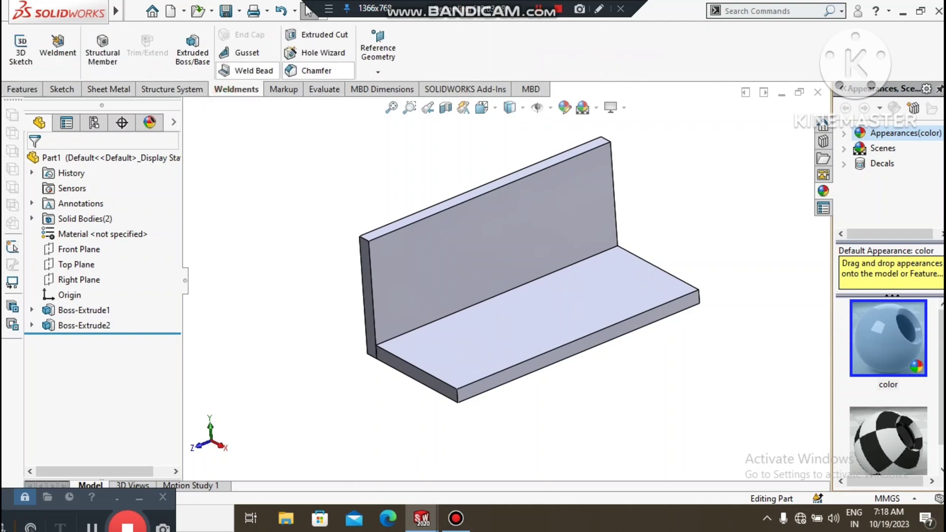
click(248, 70)
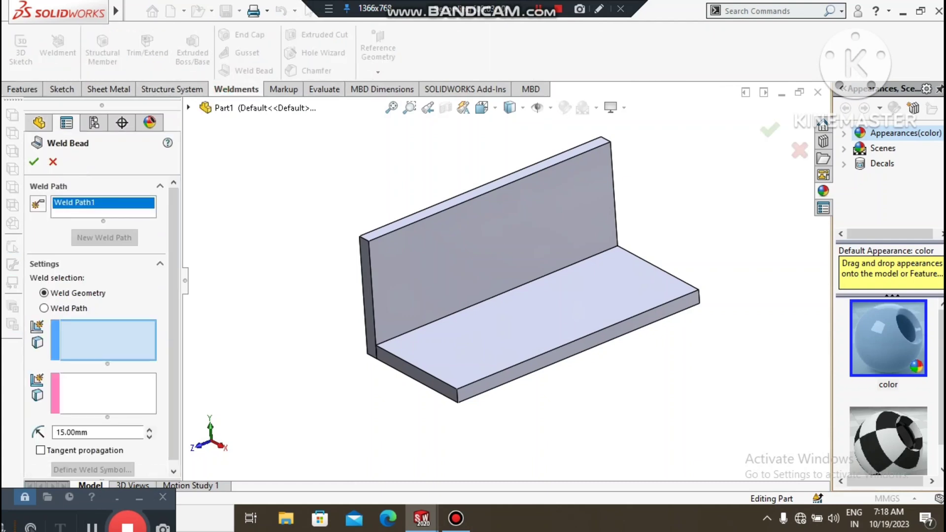
click(474, 329)
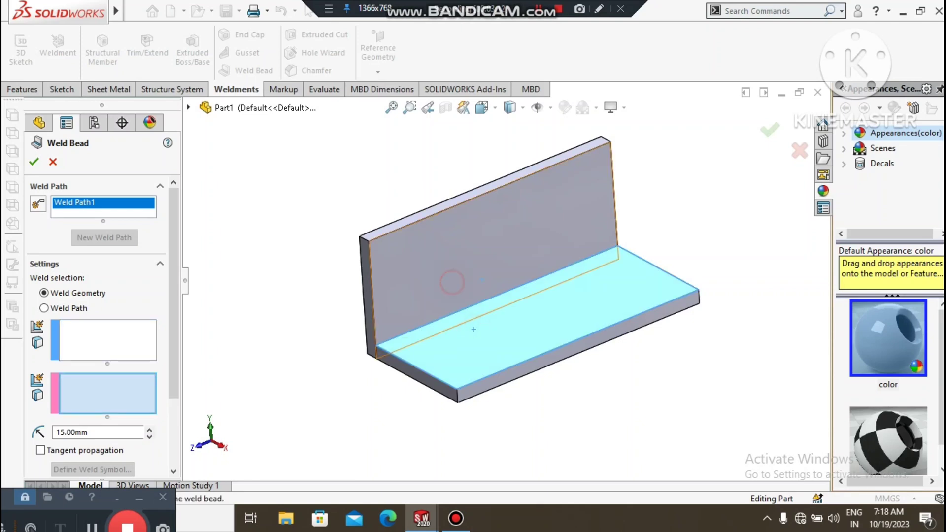
click(452, 283)
scroll(316, 370, down, 3)
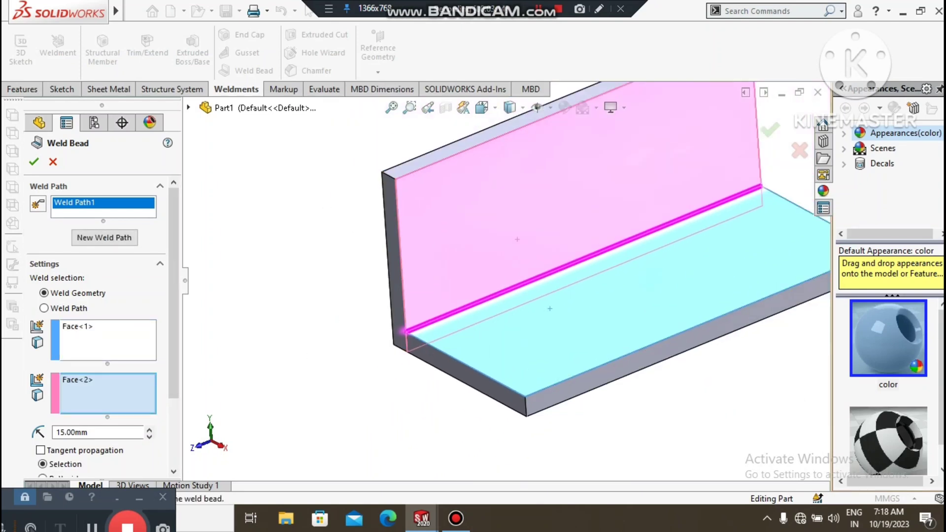
scroll(174, 315, down, 3)
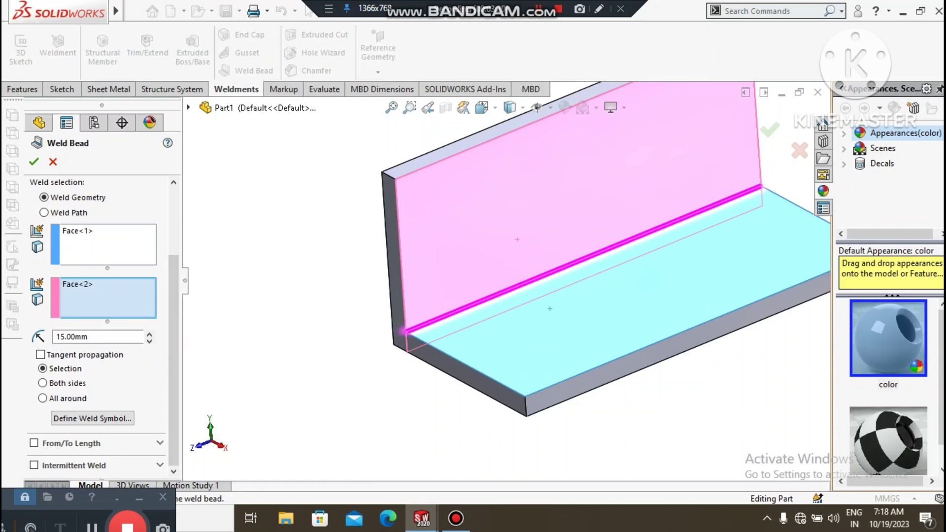
Make the bead an intermittent weld with 20 mm weld length and 15 mm gap, and create it
click(34, 465)
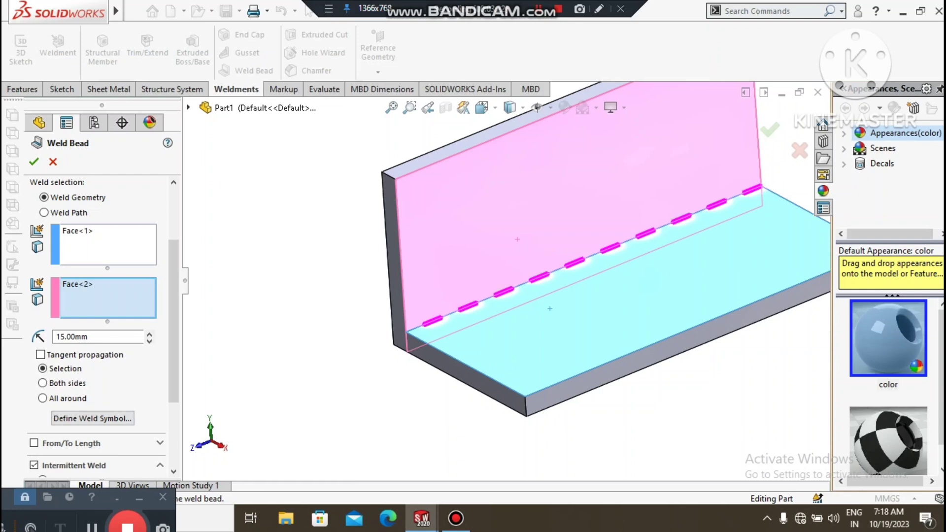
scroll(98, 326, down, 3)
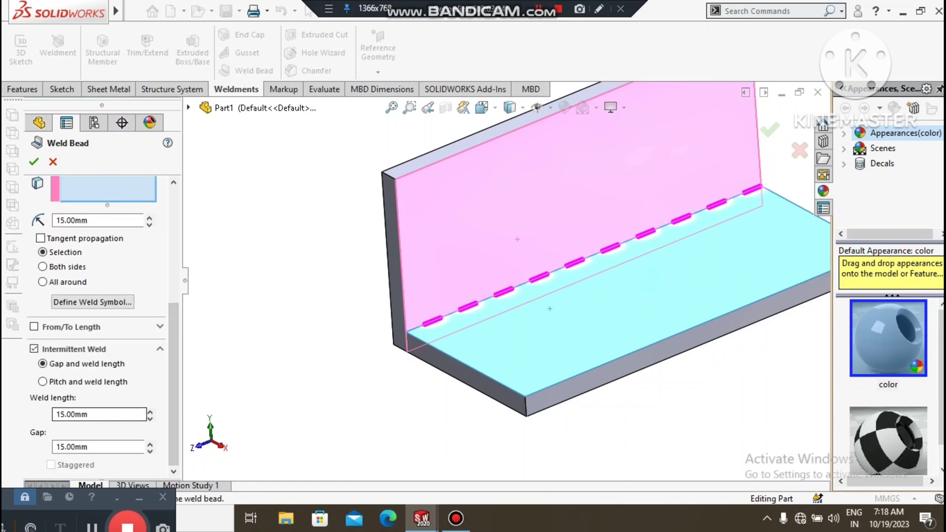
drag(93, 414, 65, 414)
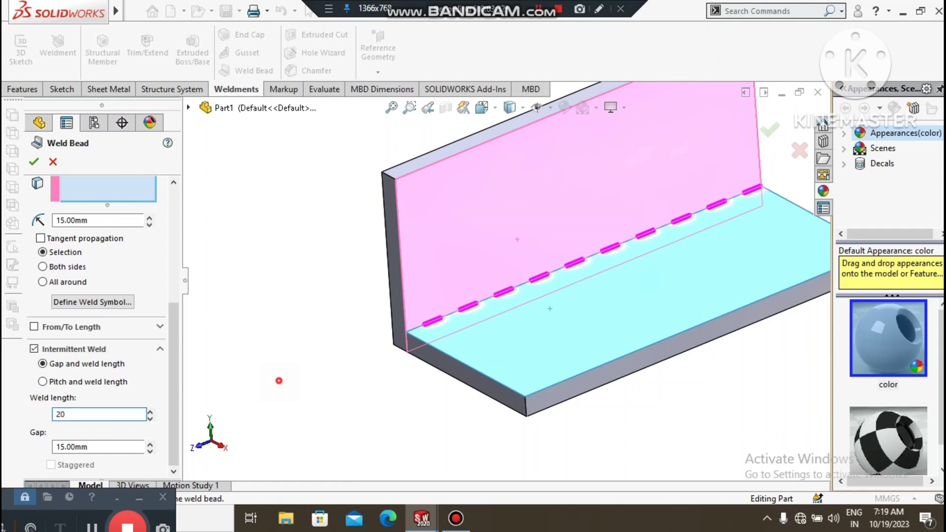
click(279, 381)
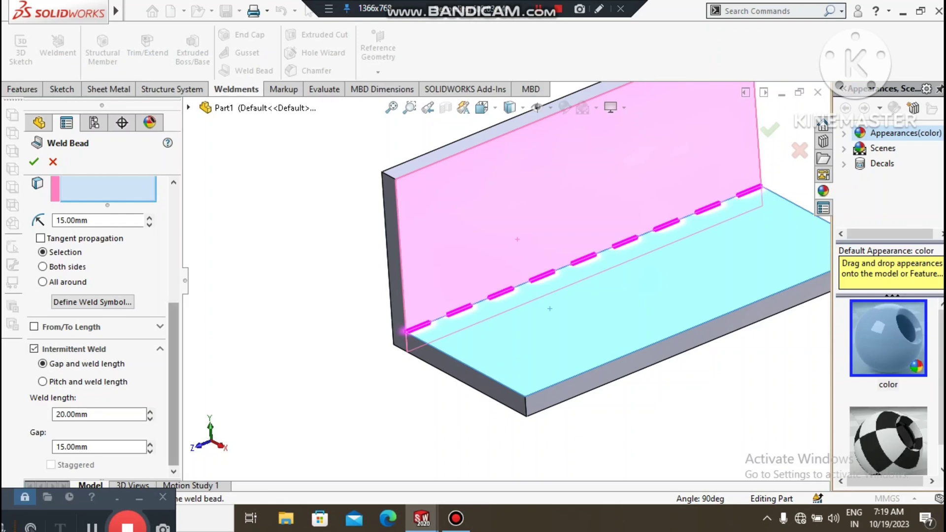
scroll(99, 325, up, 6)
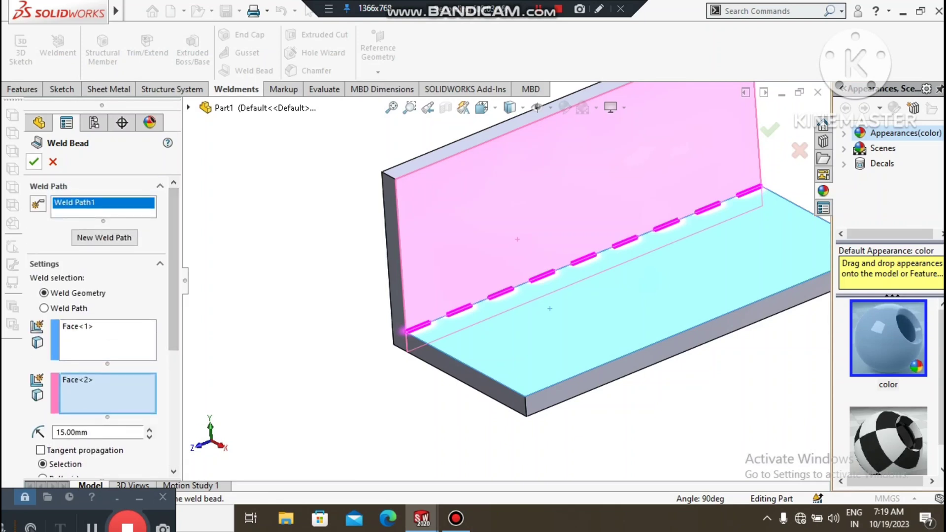
click(33, 161)
click(250, 323)
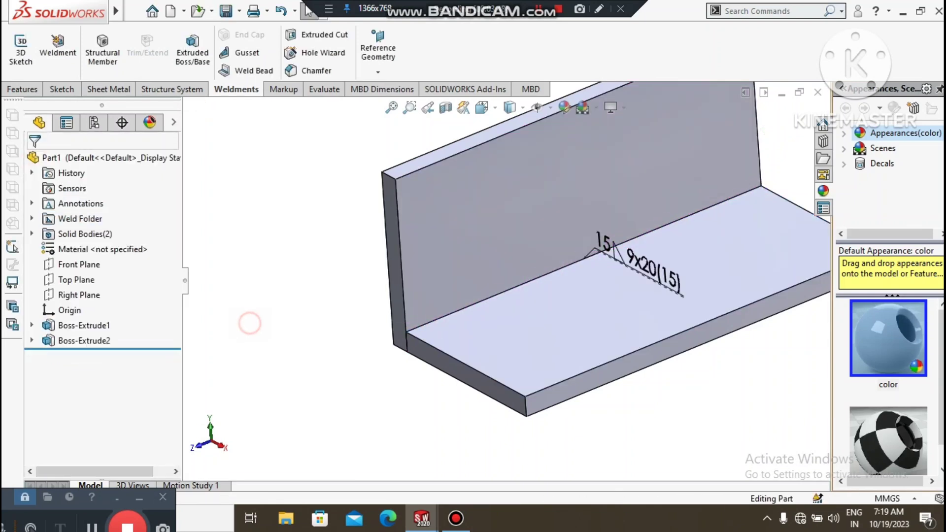
Turn on the display of weld beads along the joint between the plates
scroll(506, 281, up, 3)
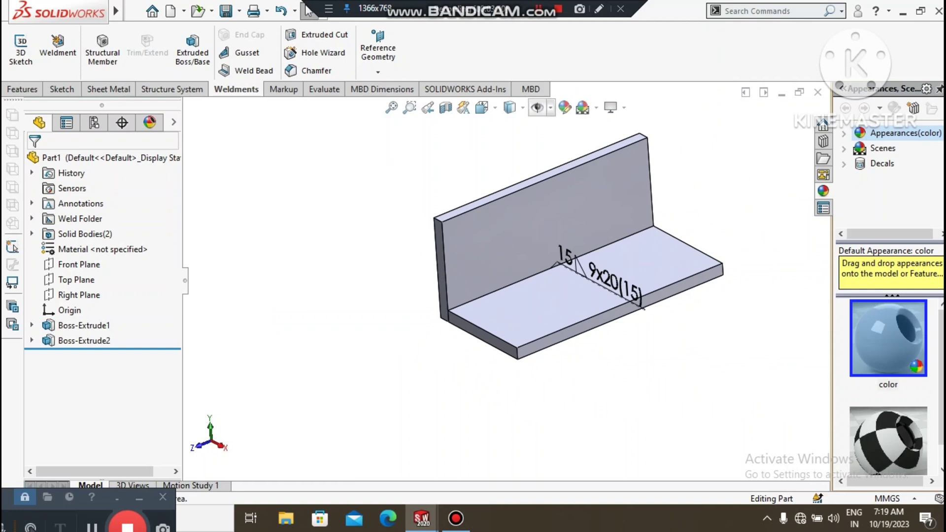
click(550, 107)
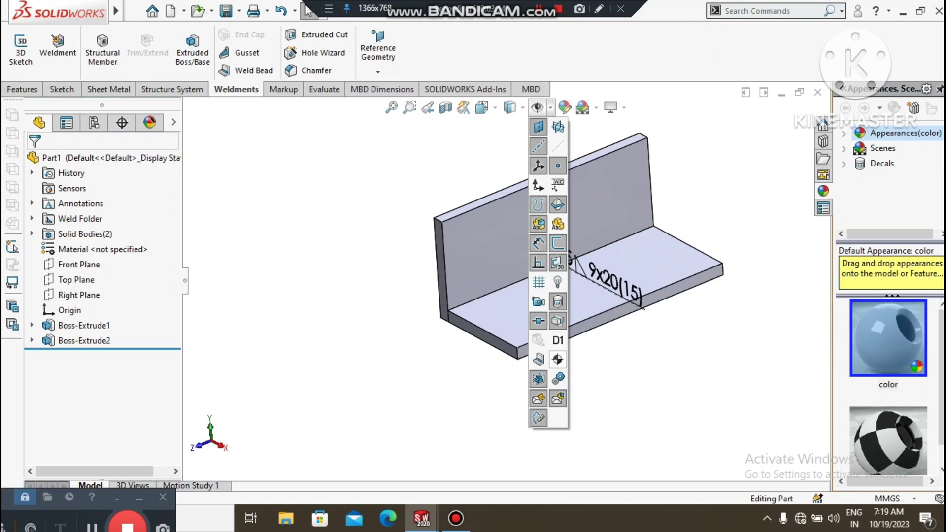
click(539, 360)
click(351, 341)
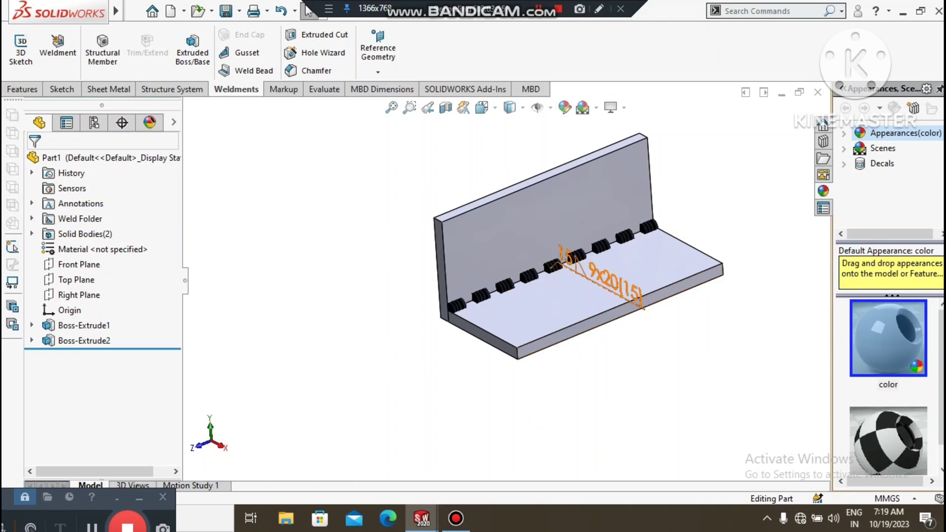
Move the weld symbol away from the joint to beside the far upper corner of the upright plate
click(605, 282)
mouse_move(606, 316)
middle_down()
mouse_move(620, 288)
mouse_move(586, 310)
mouse_move(622, 320)
middle_up()
drag(612, 284, 673, 192)
middle_drag(626, 300, 656, 292)
middle_drag(581, 244, 589, 239)
scroll(696, 127, down, 3)
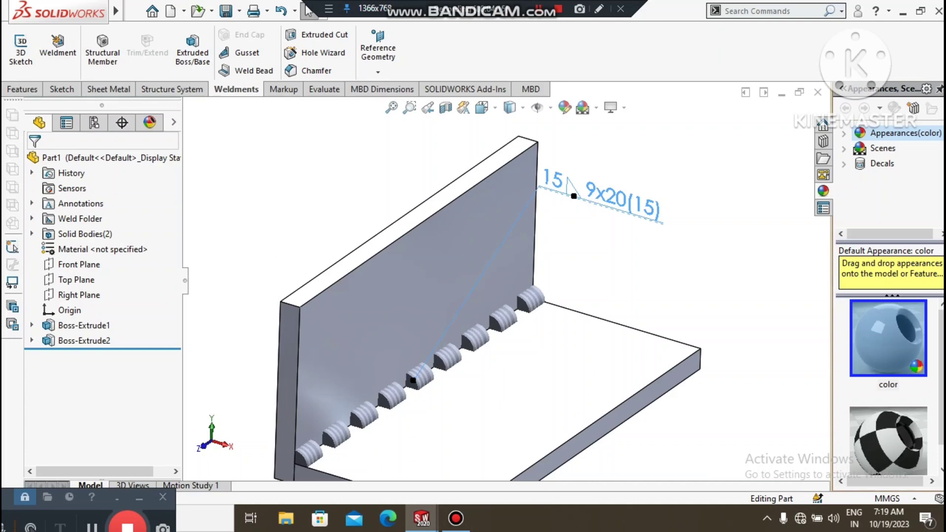
scroll(507, 285, up, 3)
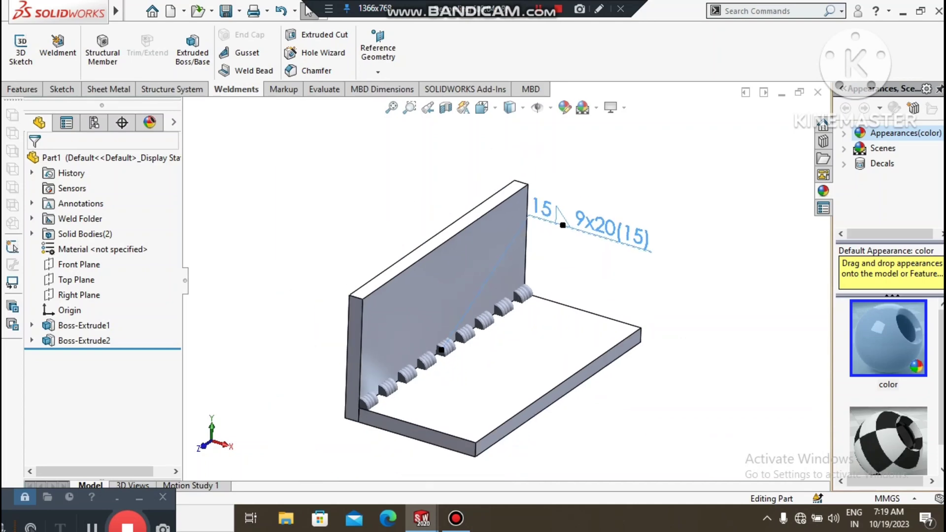
mouse_move(507, 284)
middle_down()
mouse_move(443, 266)
mouse_move(495, 285)
mouse_move(487, 289)
middle_up()
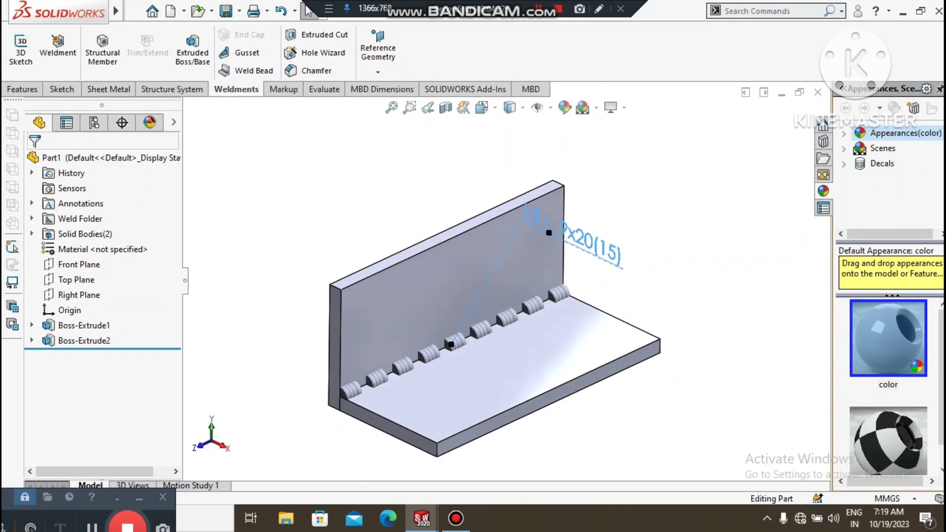
Start a sketch on the upright plate's inner face and draw a vertical centerpoint straight slot about 69 mm long and 31 mm wide near one end
right_click(422, 276)
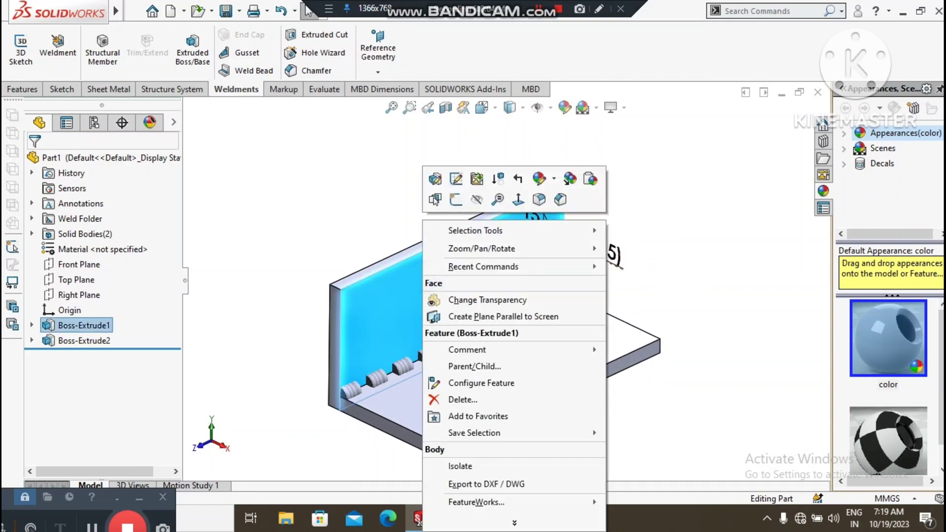
click(456, 199)
click(683, 62)
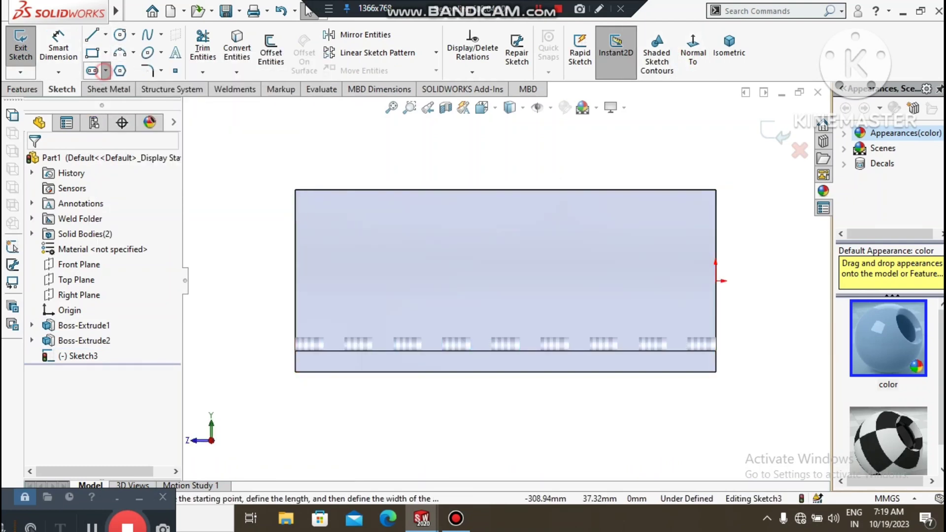
click(106, 71)
click(152, 105)
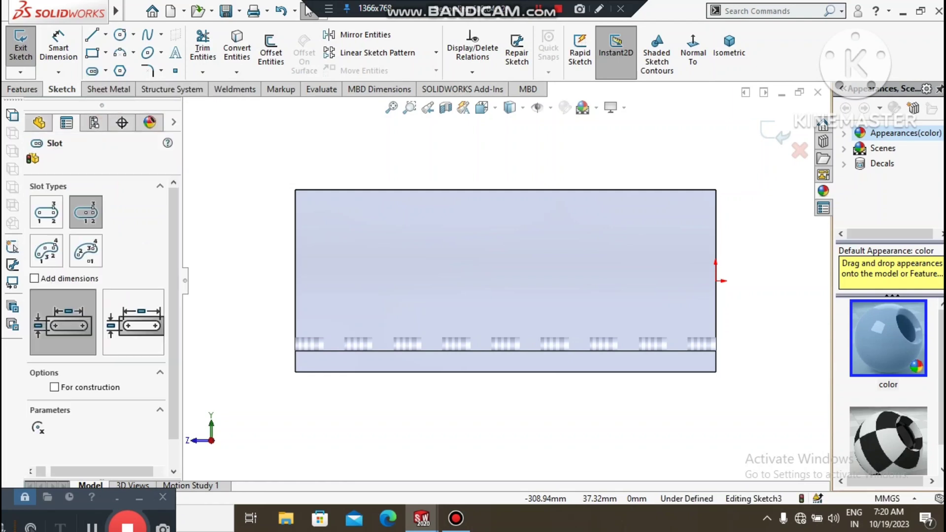
click(344, 254)
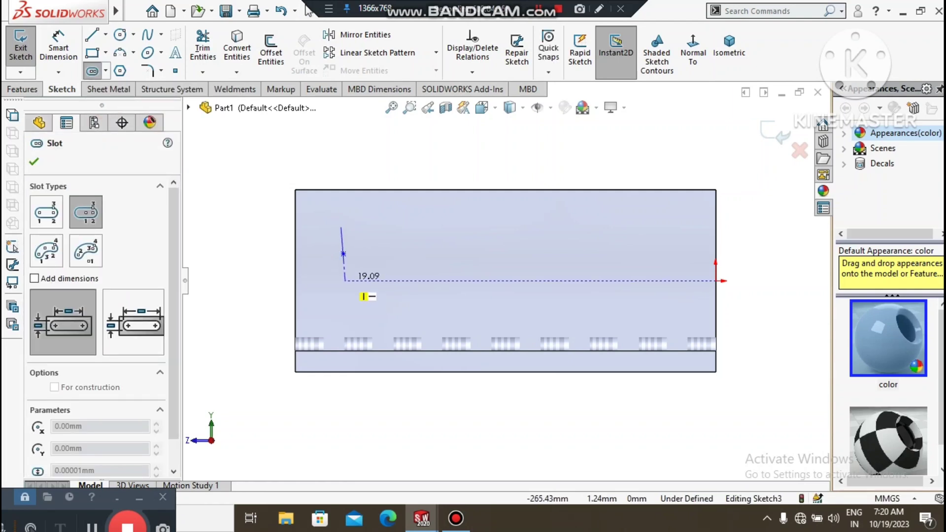
click(345, 281)
click(365, 254)
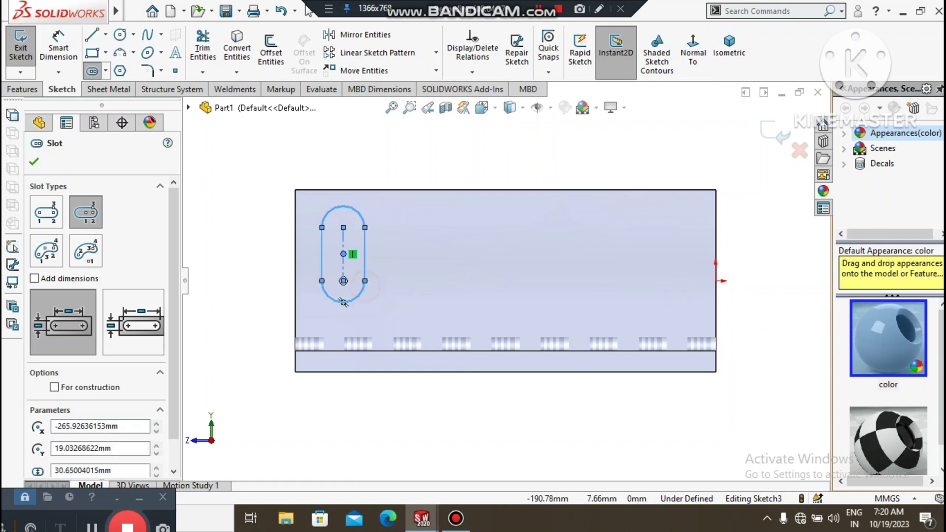
key(Escape)
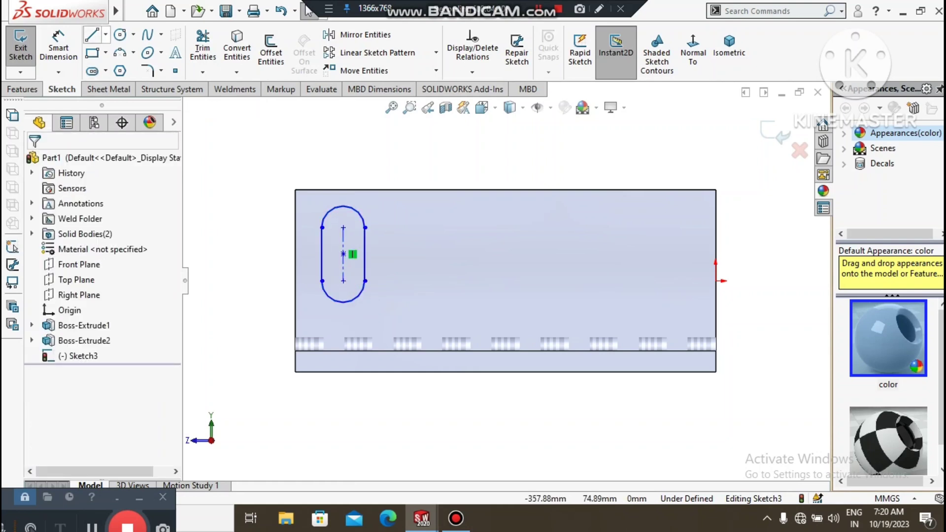
Draw a vertical centerline upward from the midpoint of the upright plate's upper edge
click(106, 35)
click(141, 70)
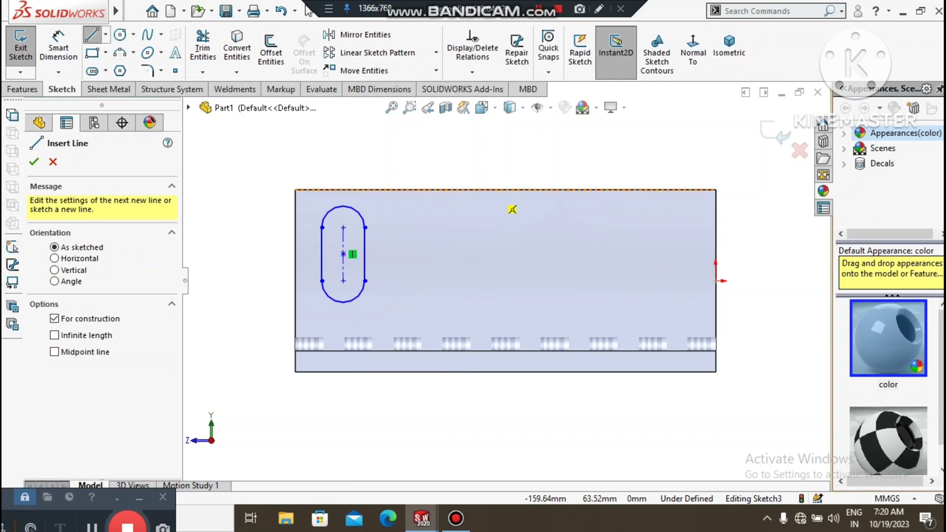
click(506, 189)
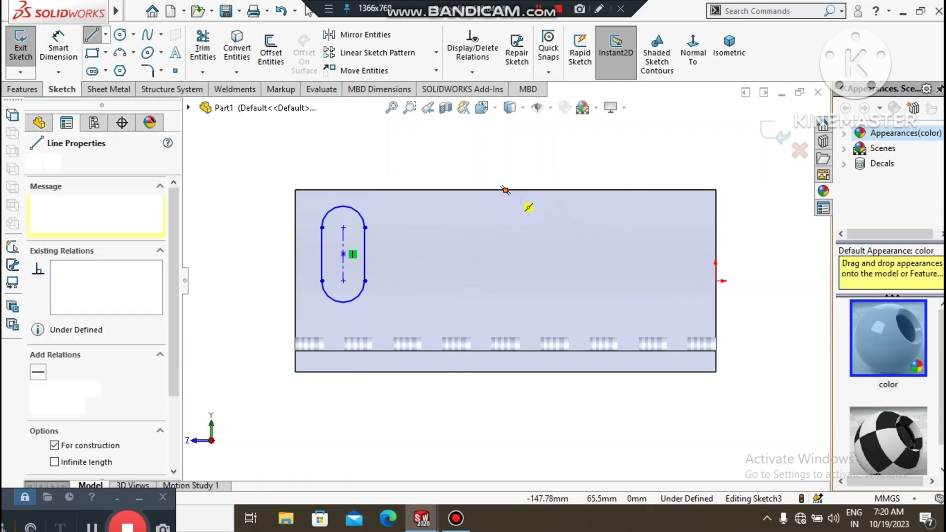
click(506, 141)
key(Escape)
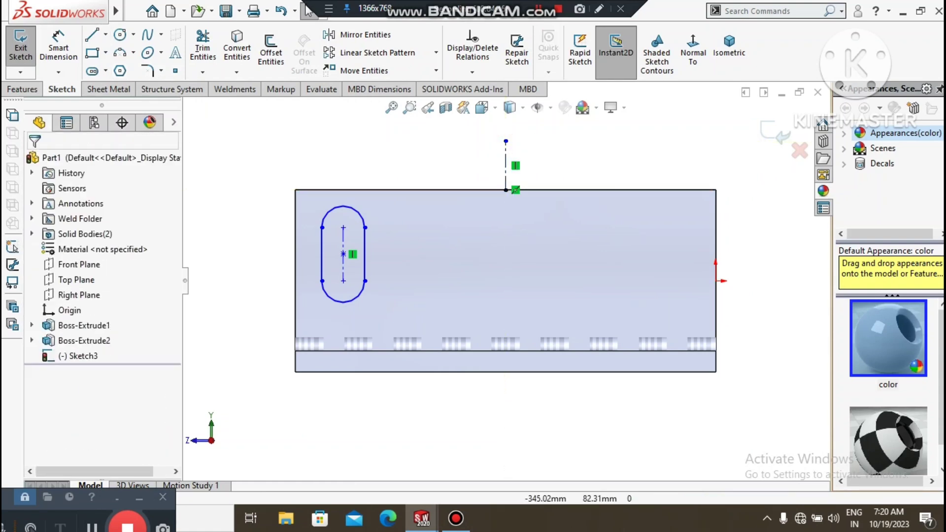
Dimension the slot's overall length between its two arc extremes as 45 mm
click(69, 43)
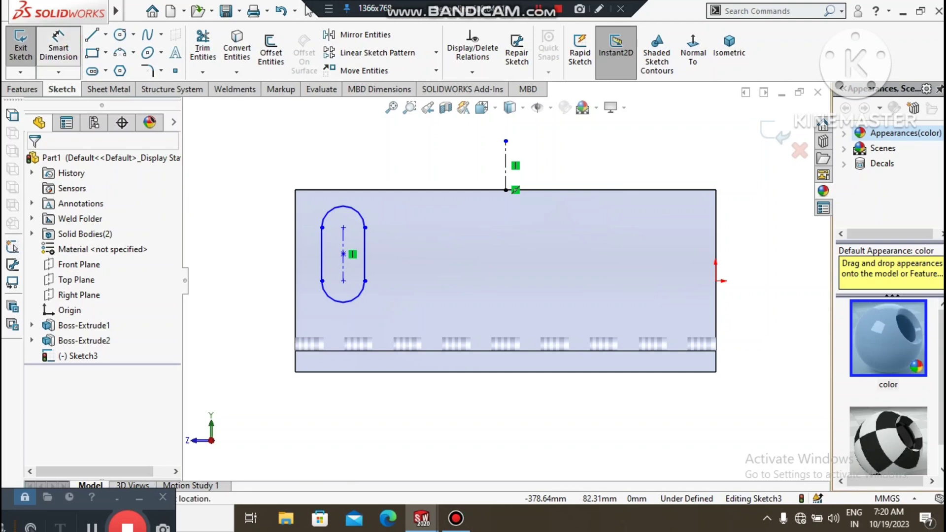
click(344, 206)
click(344, 302)
click(230, 254)
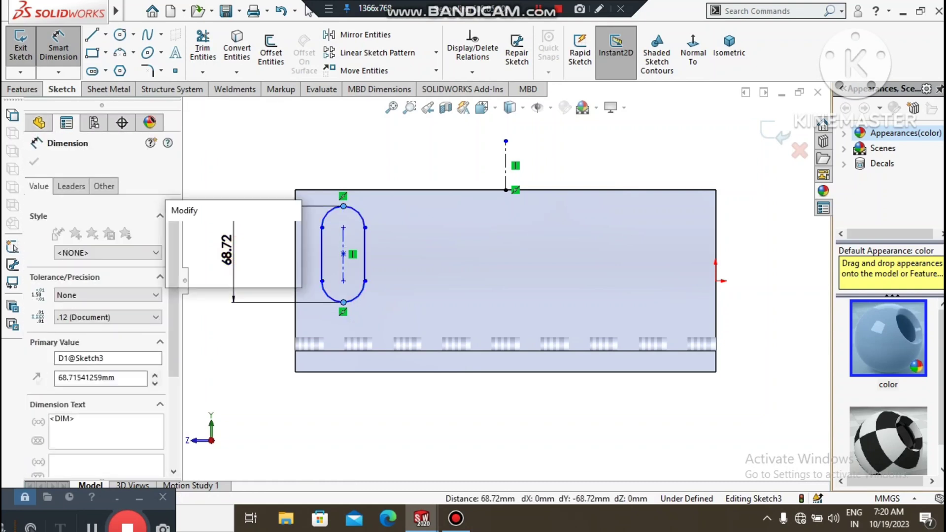
text(45)
key(Return)
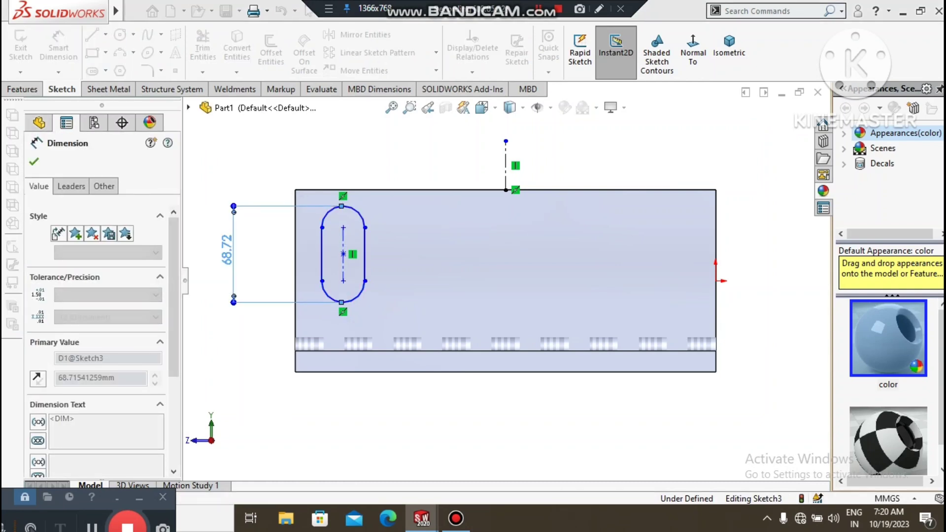
click(389, 150)
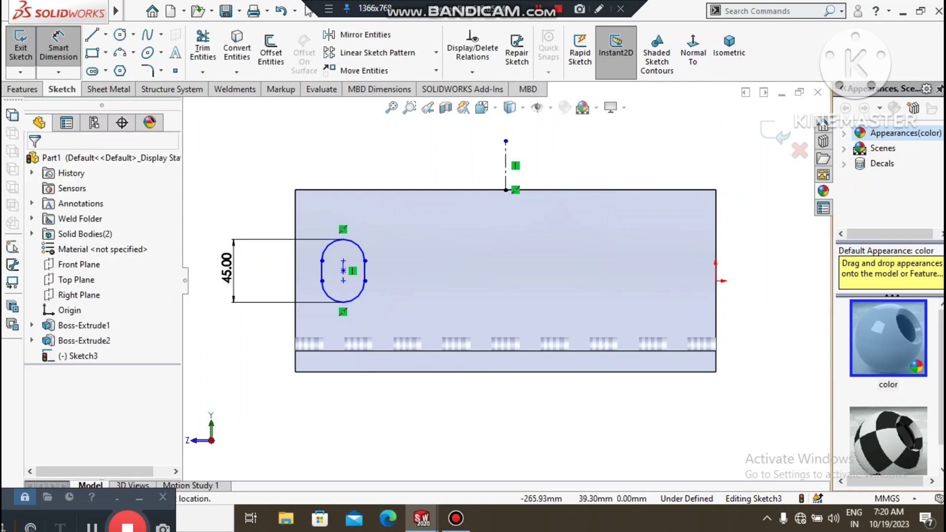
Dimension the slot's width between its straight sides as 25 mm
click(322, 261)
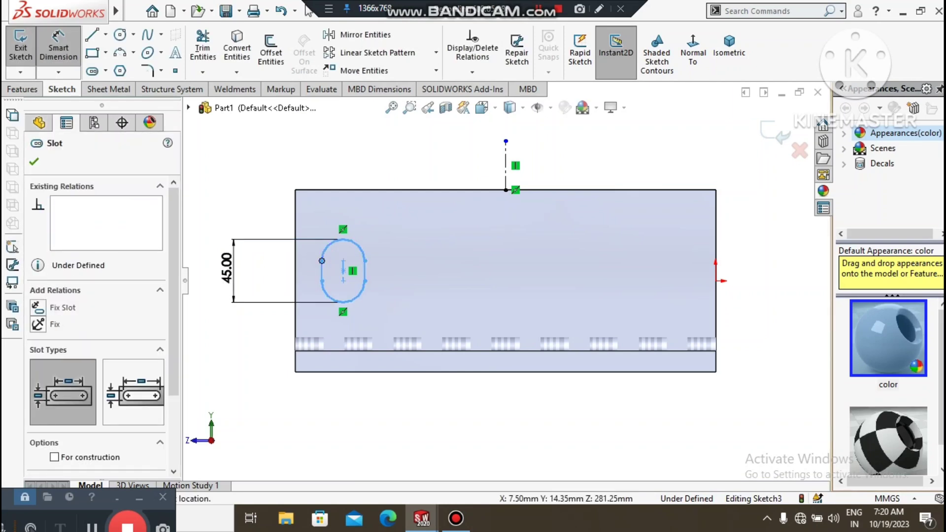
click(365, 261)
click(405, 150)
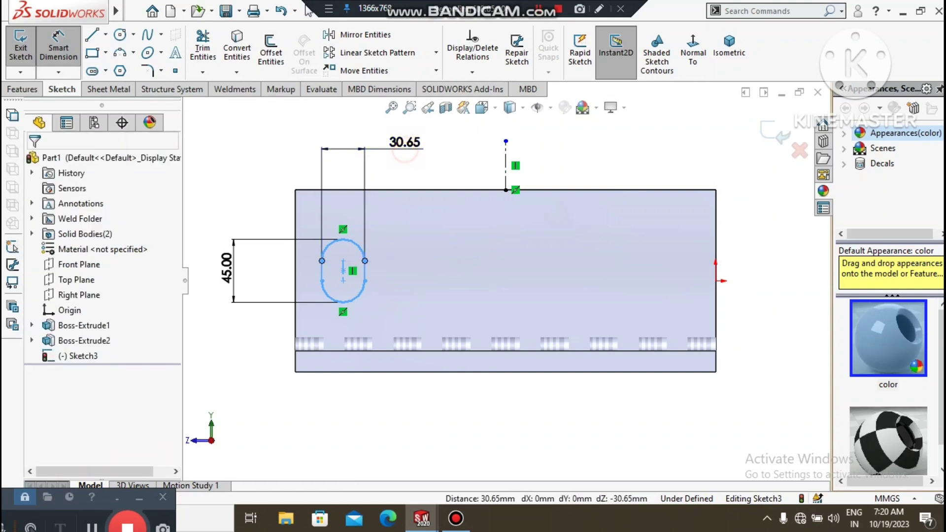
text(25)
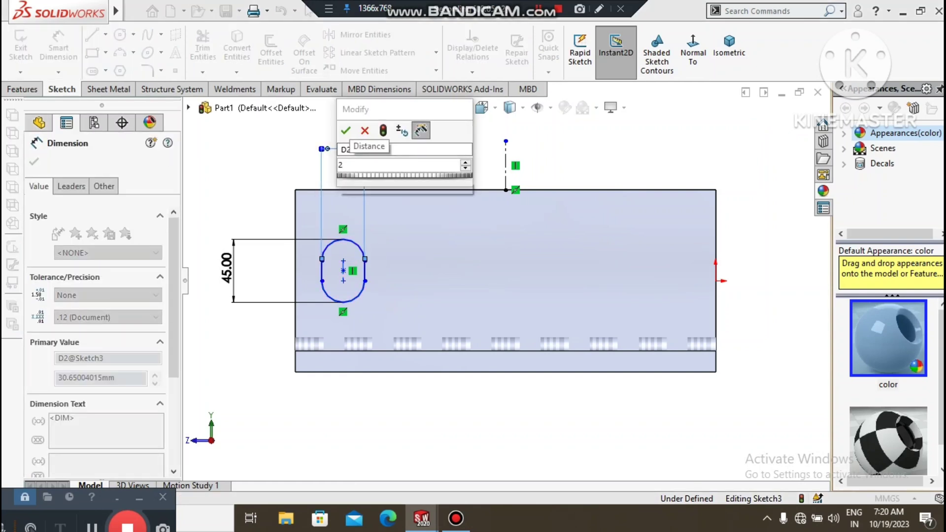
key(Return)
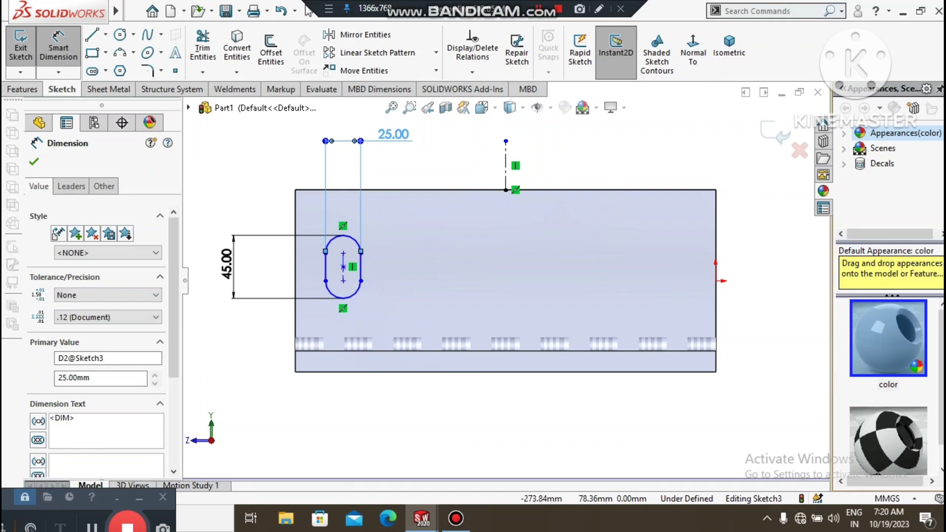
click(242, 186)
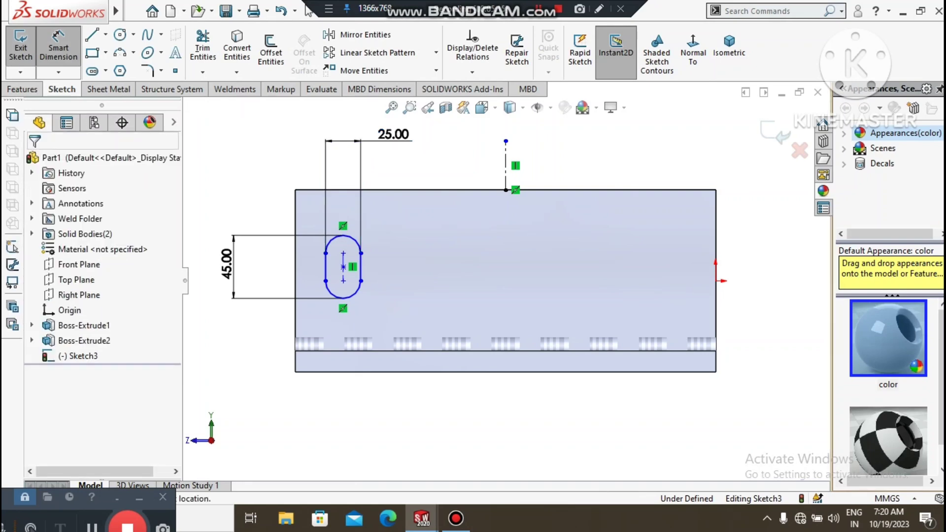
Dimension the distance from the upright plate's upper edge to the slot's center as 53 mm
click(401, 190)
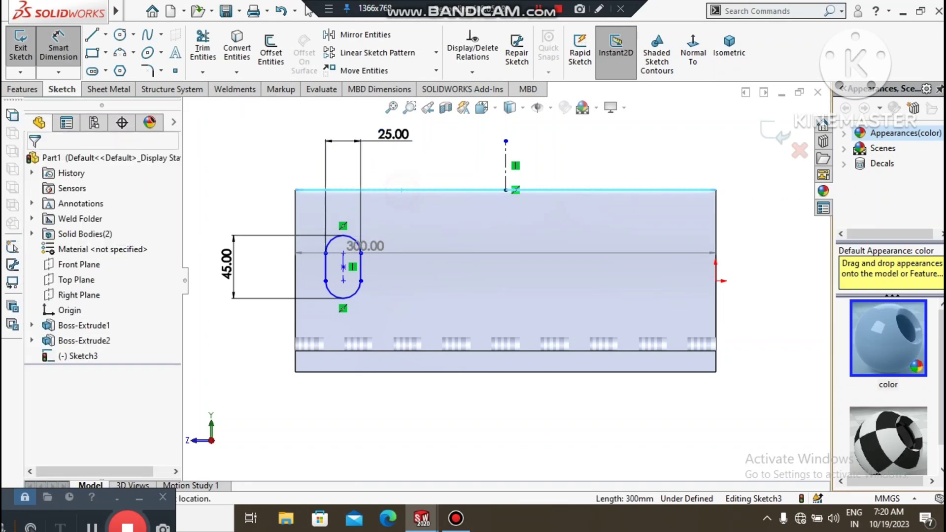
click(344, 267)
click(435, 232)
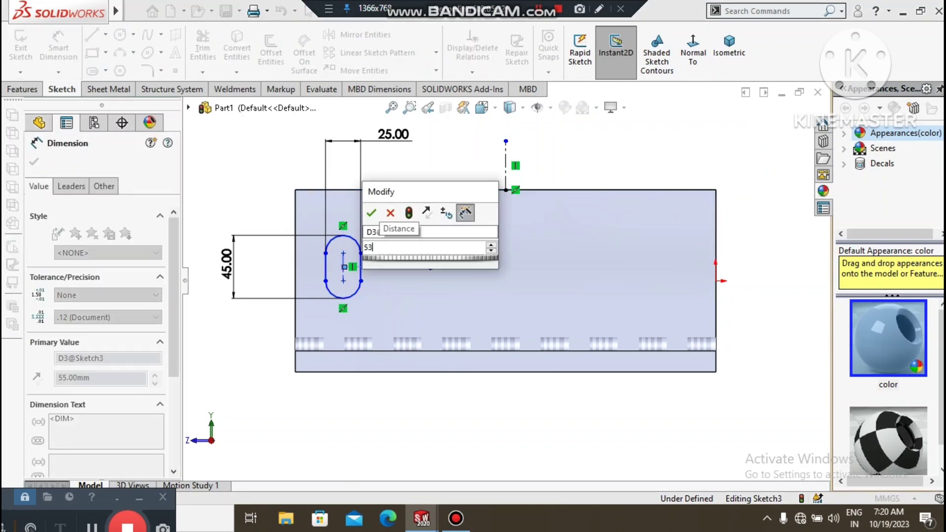
key(Return)
click(330, 388)
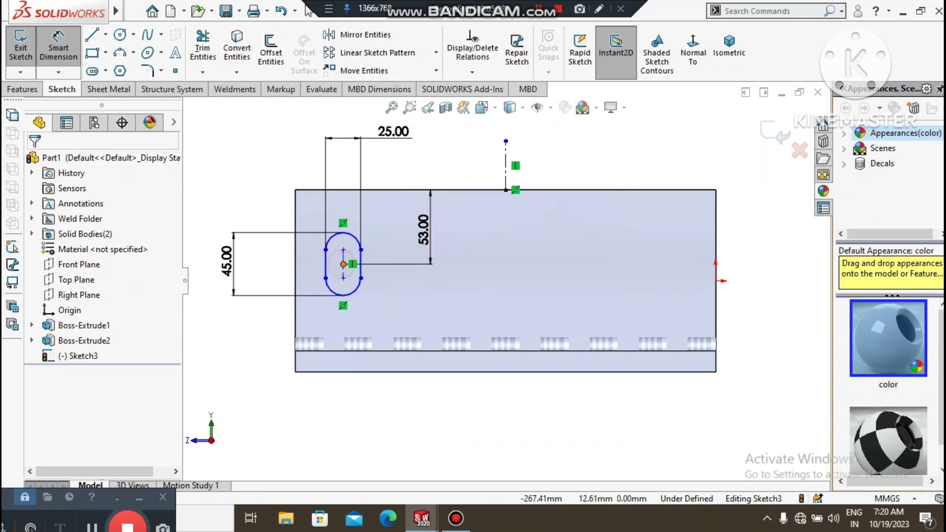
Dimension the distance from the slot's center to the nearest end edge of the plate as 40 mm
click(344, 264)
click(295, 305)
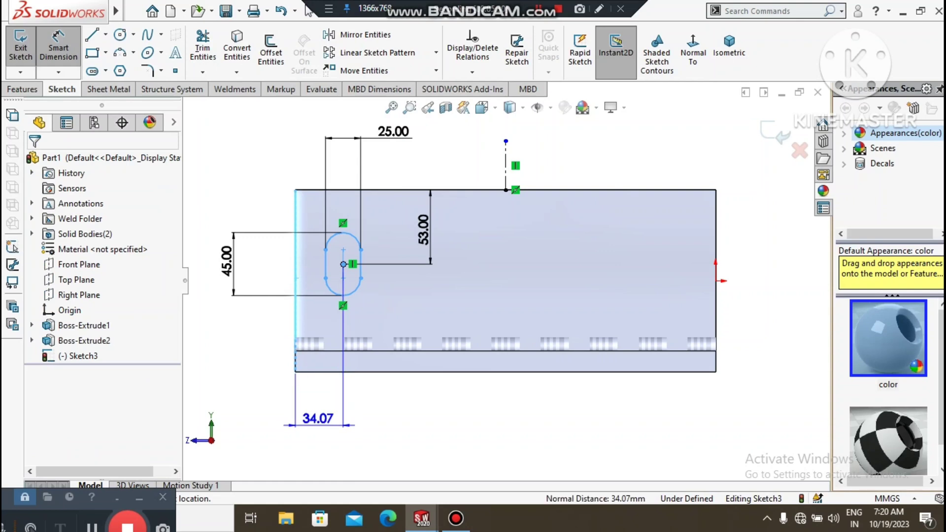
click(318, 428)
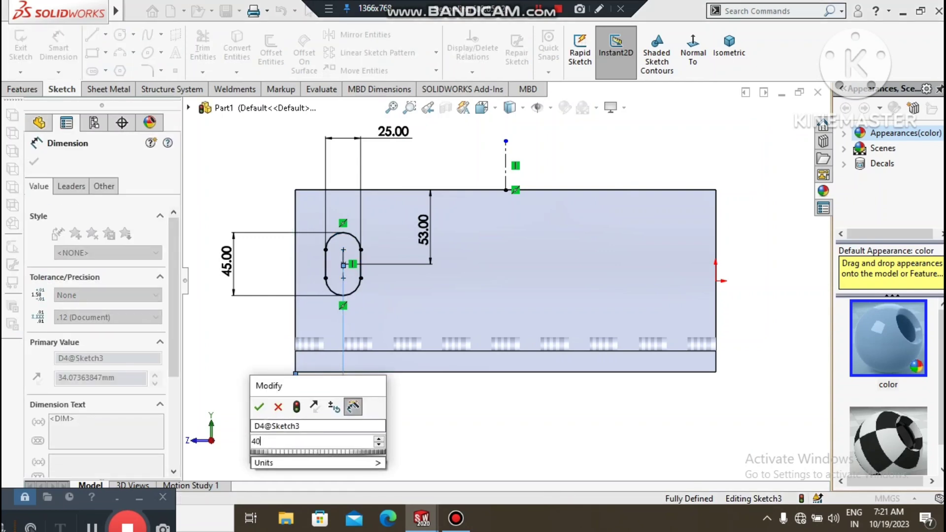
key(Return)
click(471, 399)
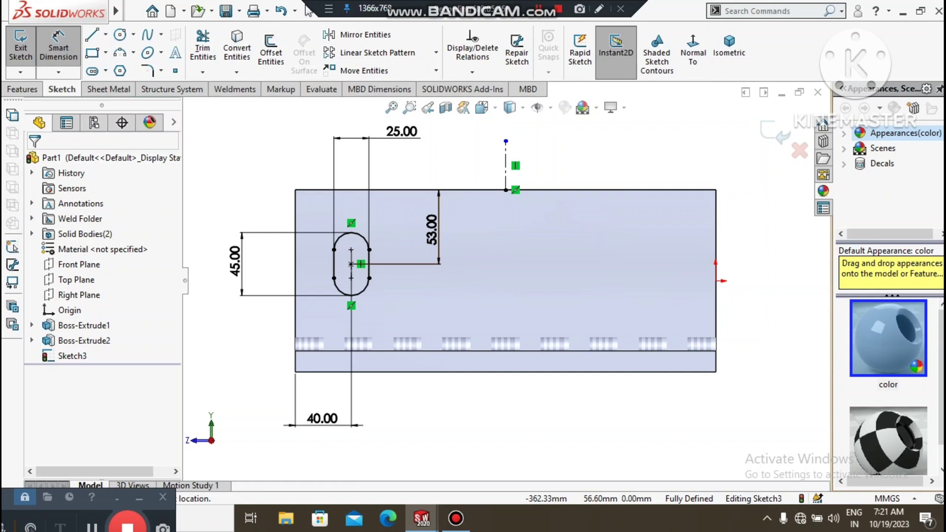
Mirror a copy of the slot about the vertical centerline to the opposite end of the plate
click(365, 34)
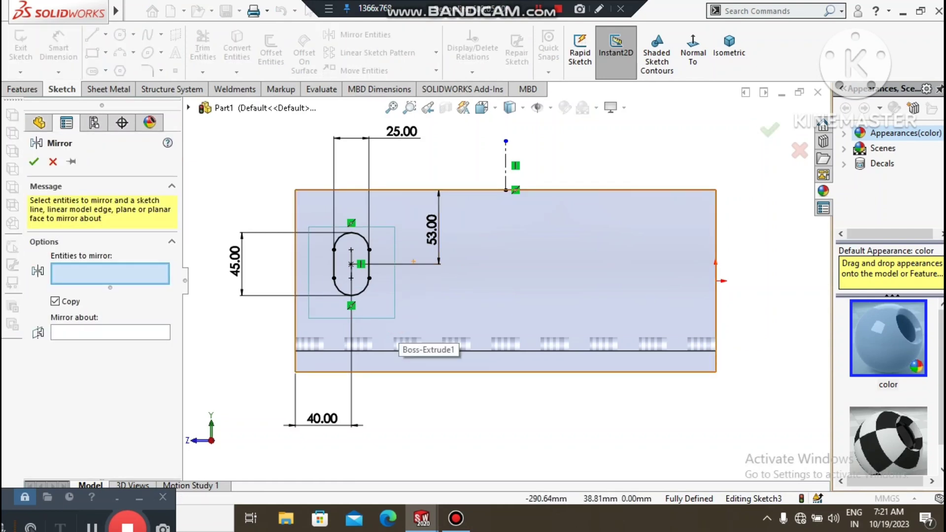
click(336, 276)
click(125, 330)
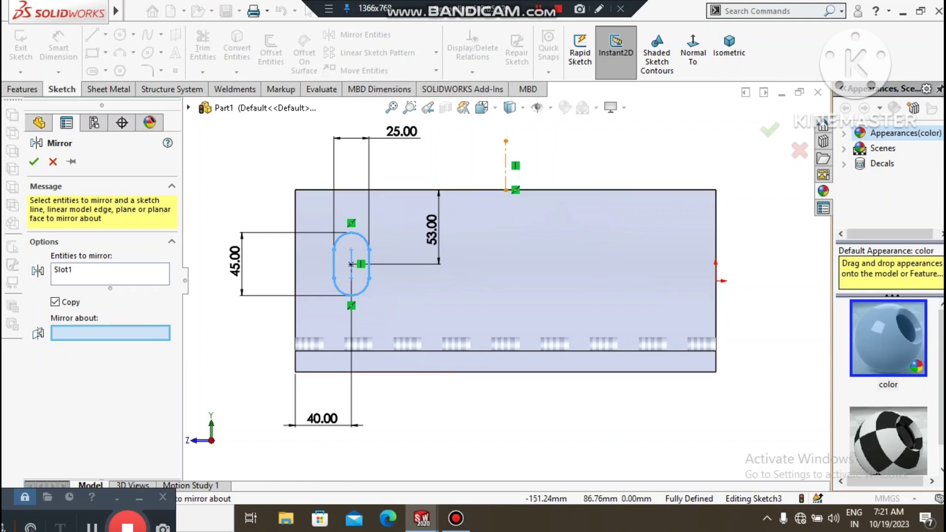
click(506, 170)
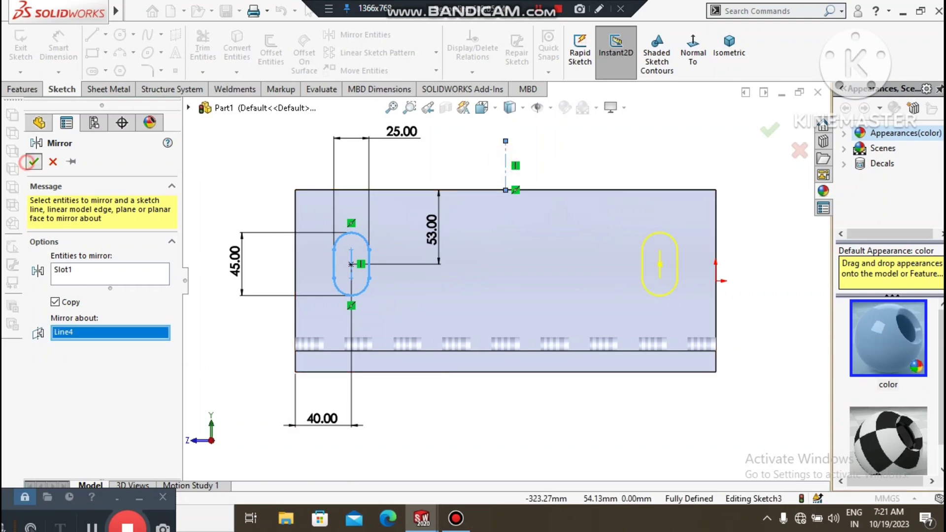
click(33, 161)
click(478, 372)
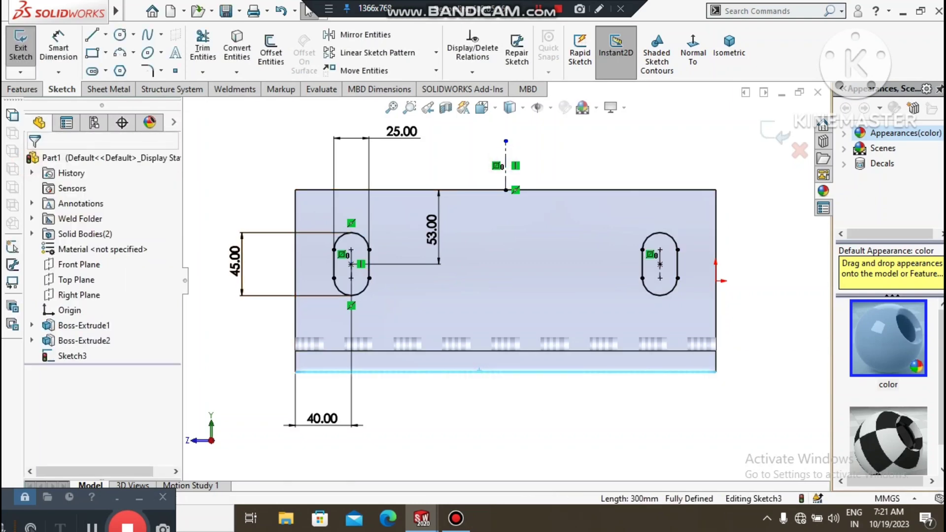
Sketch a circle about 40 mm in diameter midway between the two slots, level with their centers
click(120, 35)
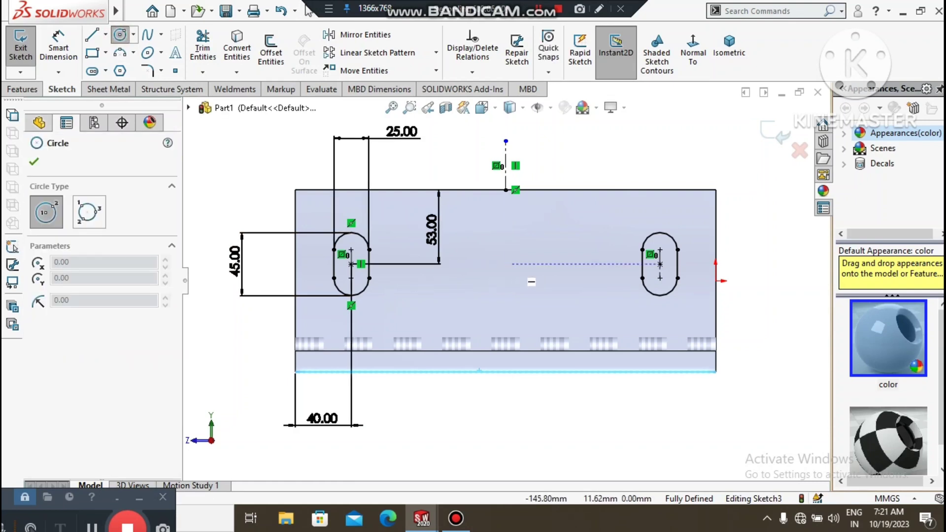
click(506, 264)
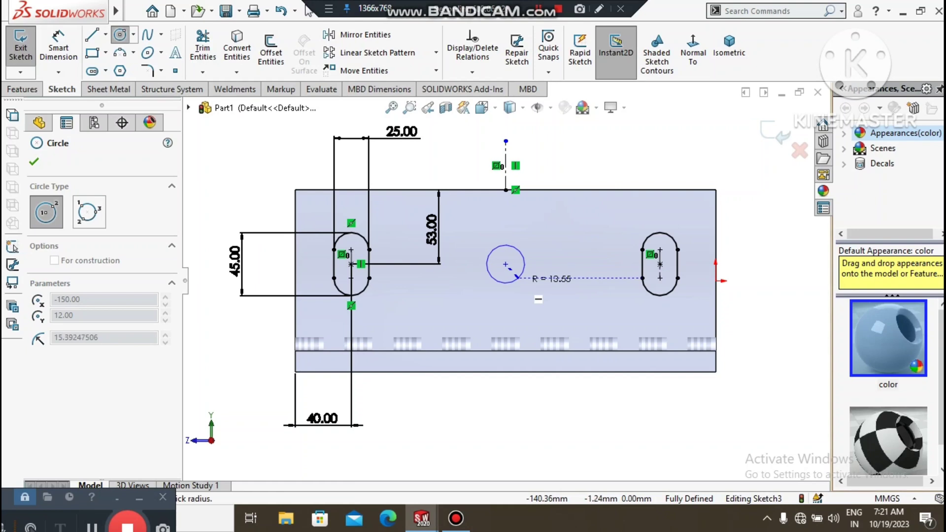
click(525, 284)
Dimension the central circle's diameter as 300 mm
click(58, 48)
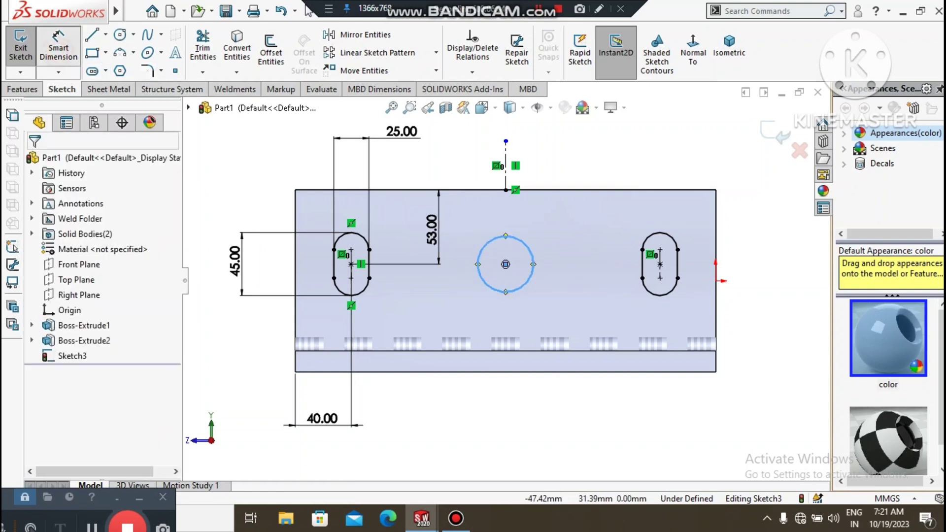
click(525, 244)
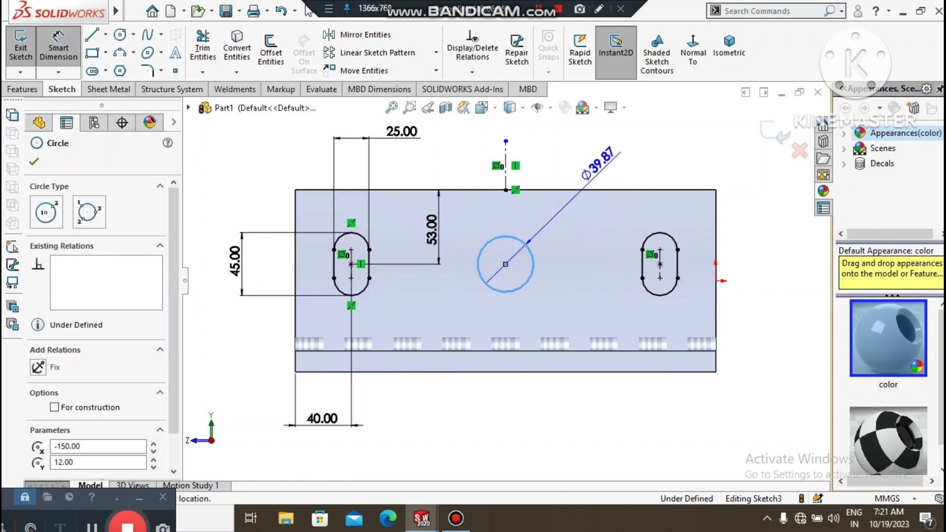
click(616, 150)
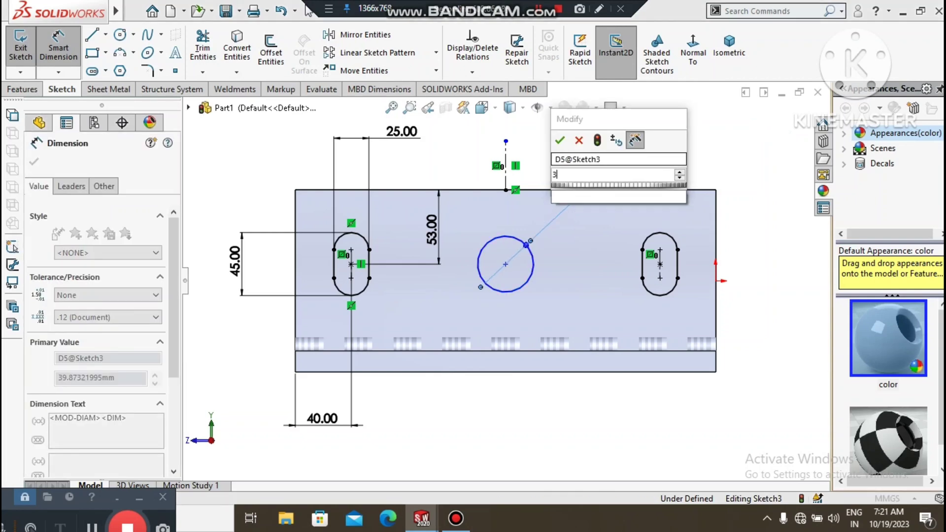
key(Return)
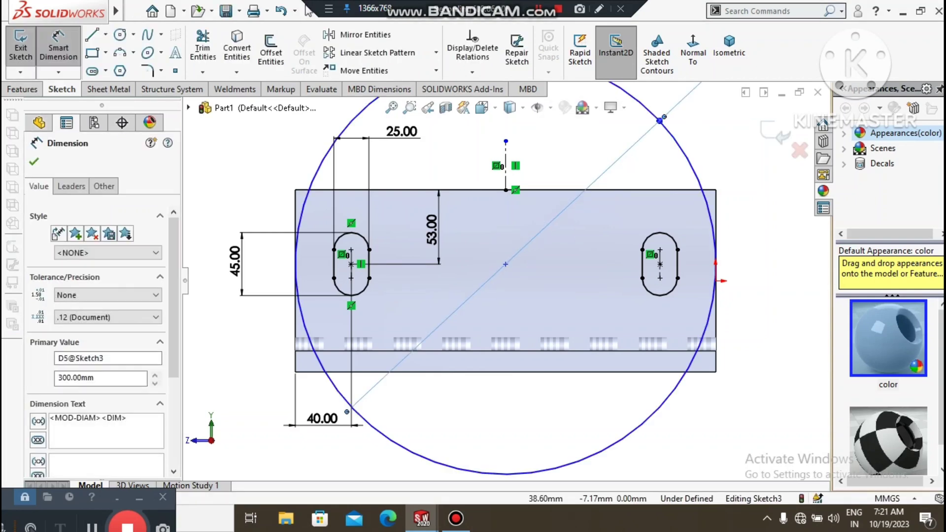
scroll(758, 305, up, 4)
click(667, 228)
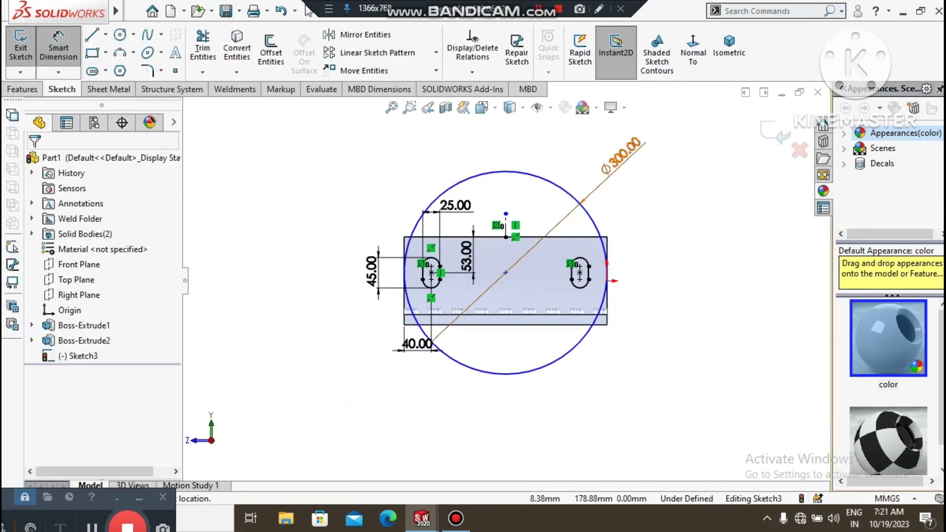
Set the central circle's diameter dimension to 30 mm
double_click(624, 155)
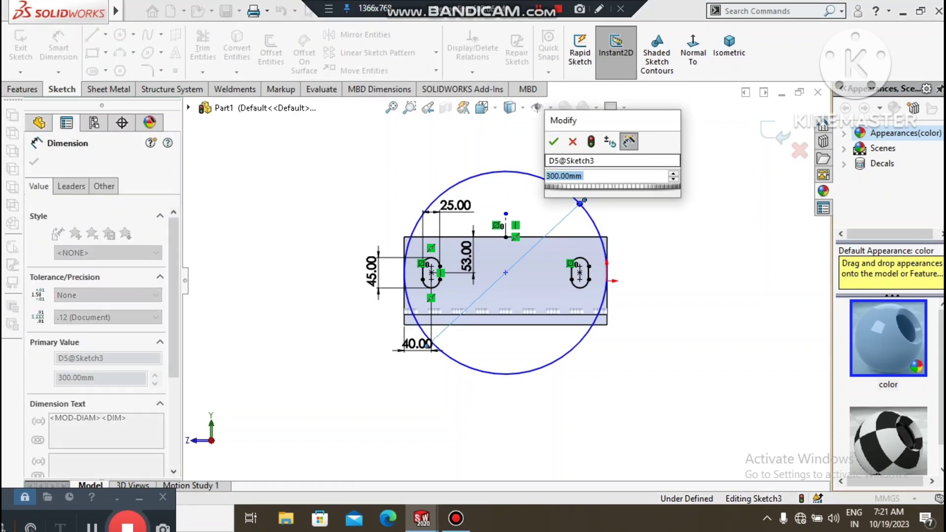
text(30)
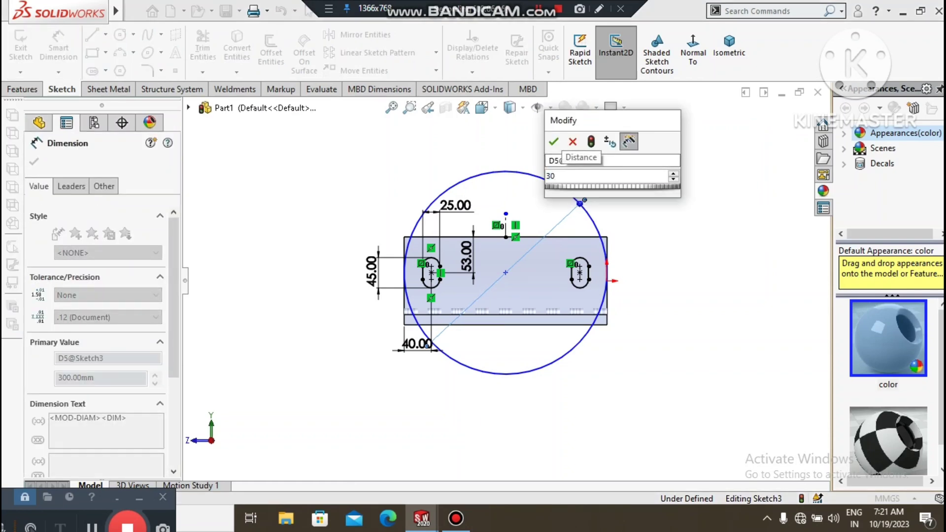
key(Return)
scroll(515, 232, down, 4)
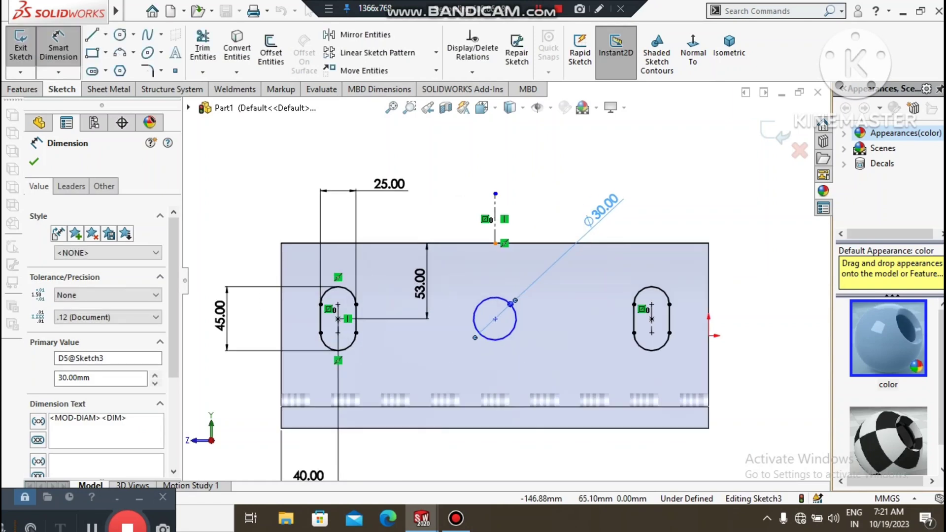
key(Escape)
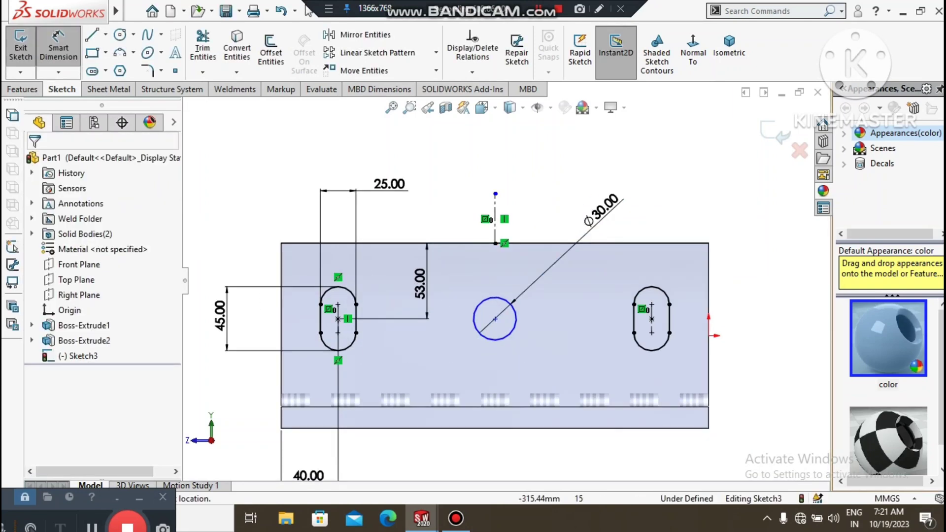
Cut-extrude the two slots and the central circle through the upright plate with a blind depth of 300 mm
click(22, 89)
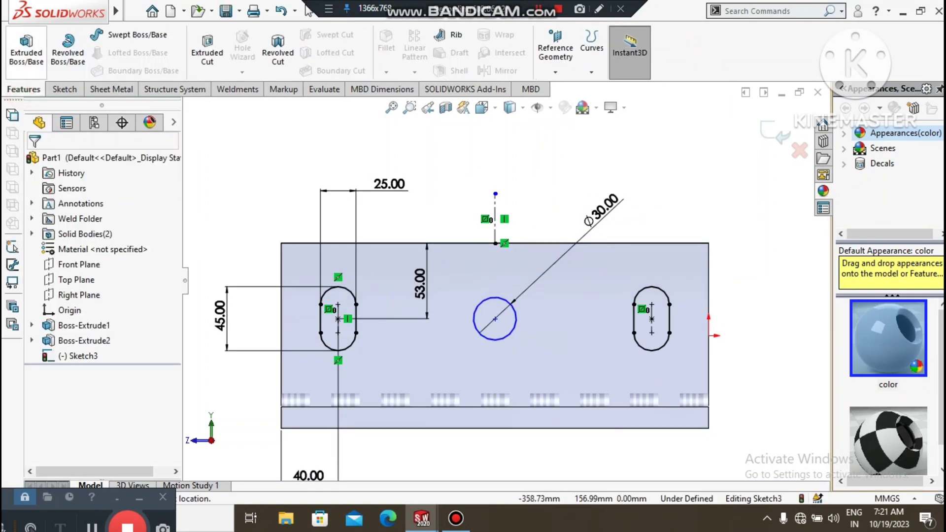
click(212, 51)
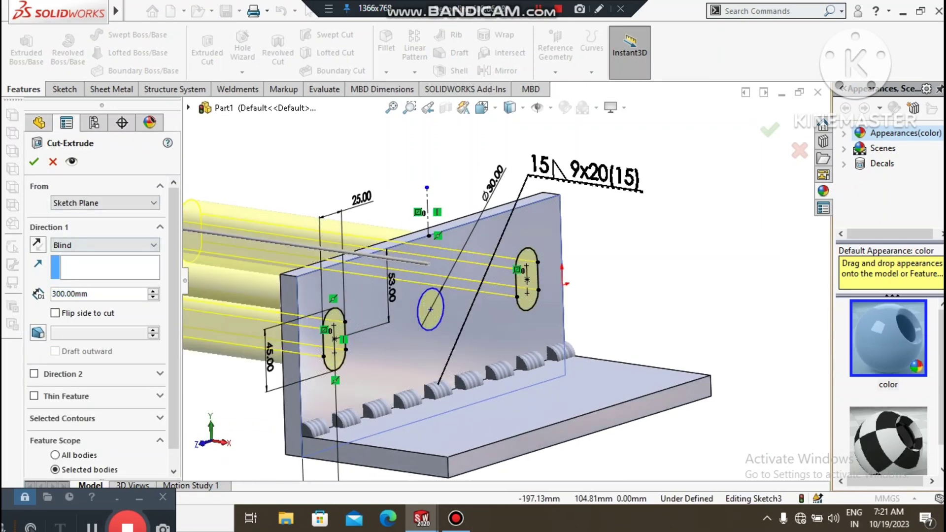
click(33, 161)
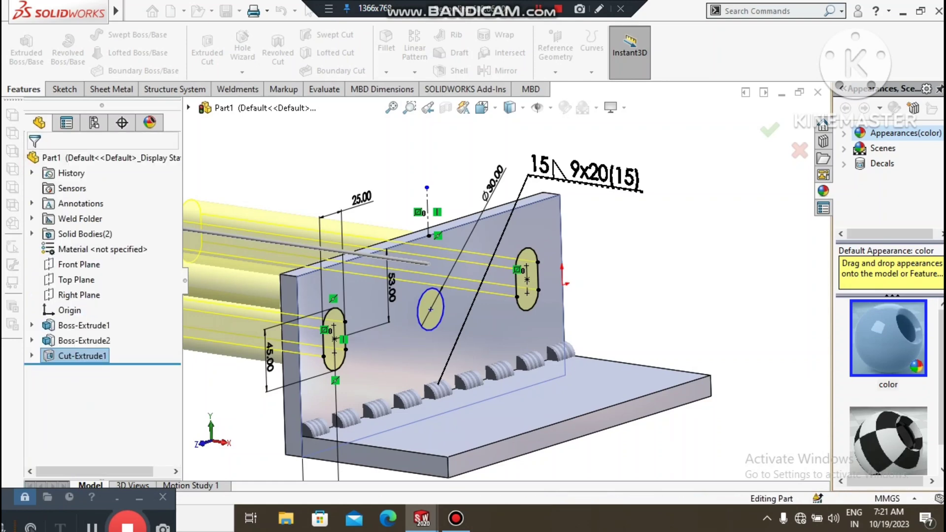
click(661, 276)
scroll(510, 301, up, 3)
middle_drag(510, 300, 511, 328)
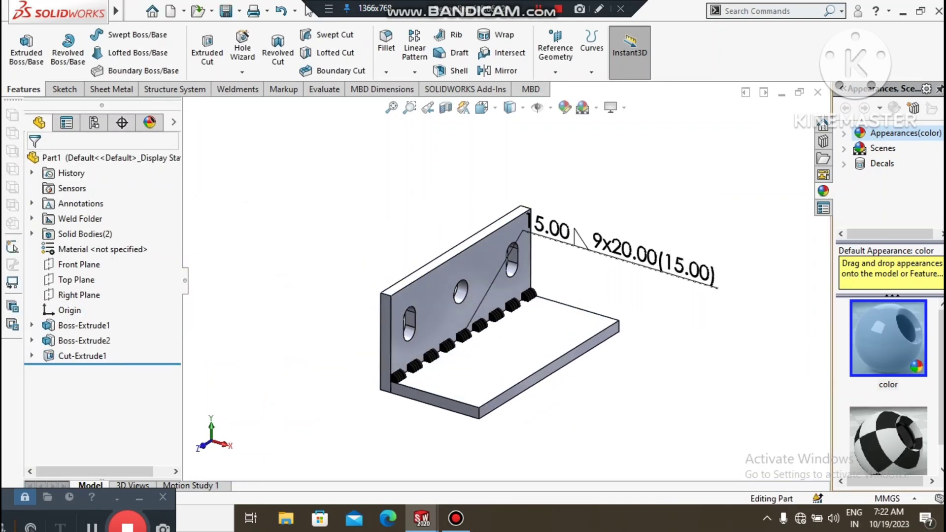
Start a sketch on the base plate's upper face and draw a crosswise centerpoint slot about 31 mm wide near one end
scroll(511, 300, up, 1)
scroll(537, 325, down, 2)
right_click(531, 316)
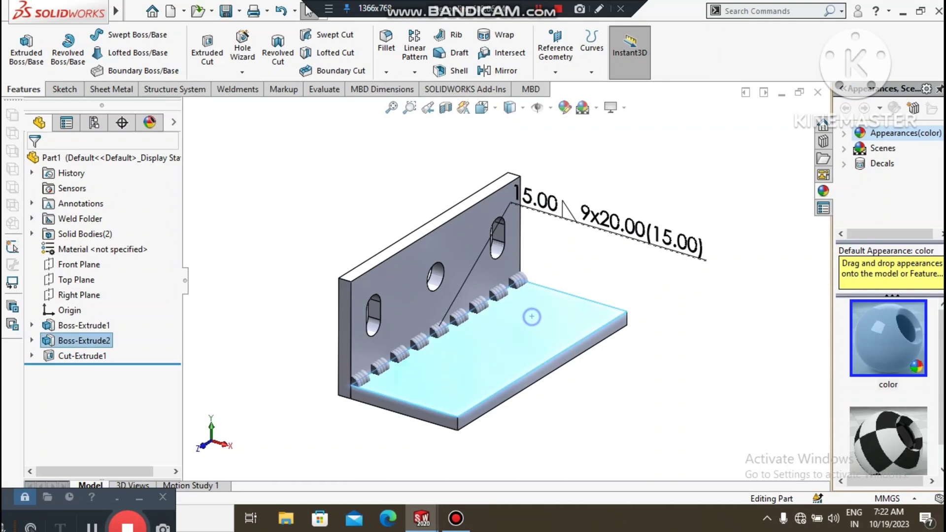
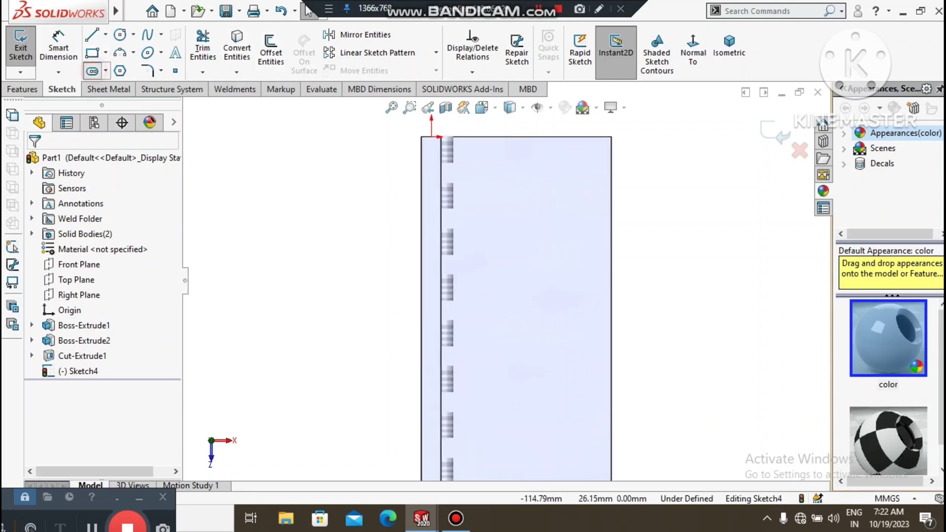
click(92, 71)
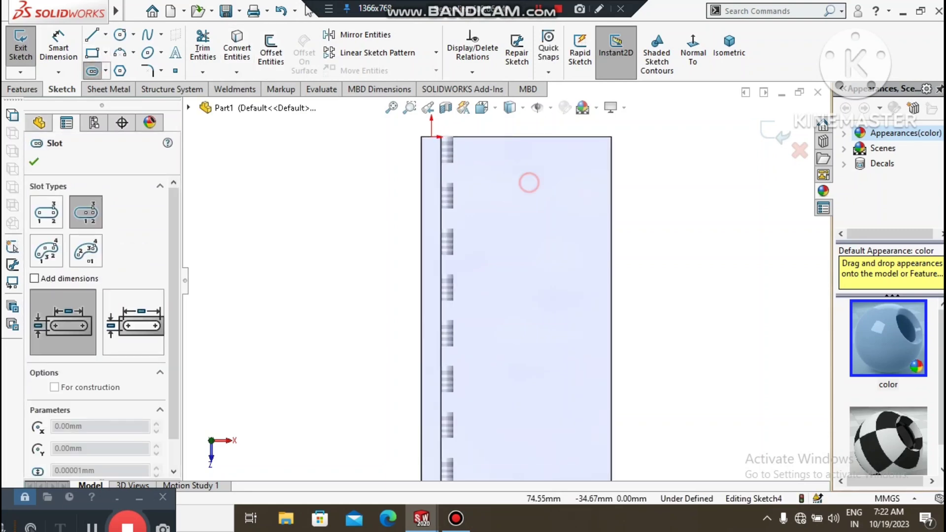
click(528, 182)
click(554, 182)
click(554, 199)
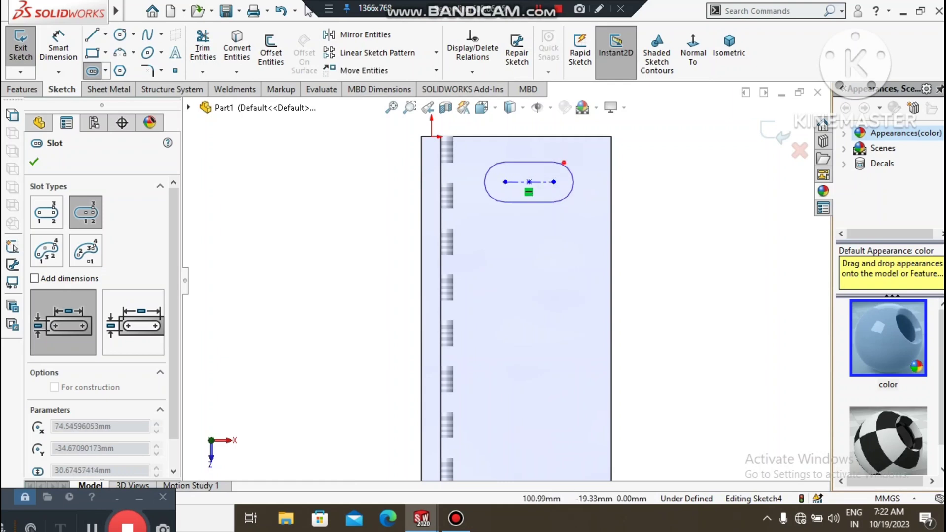
click(573, 182)
key(Escape)
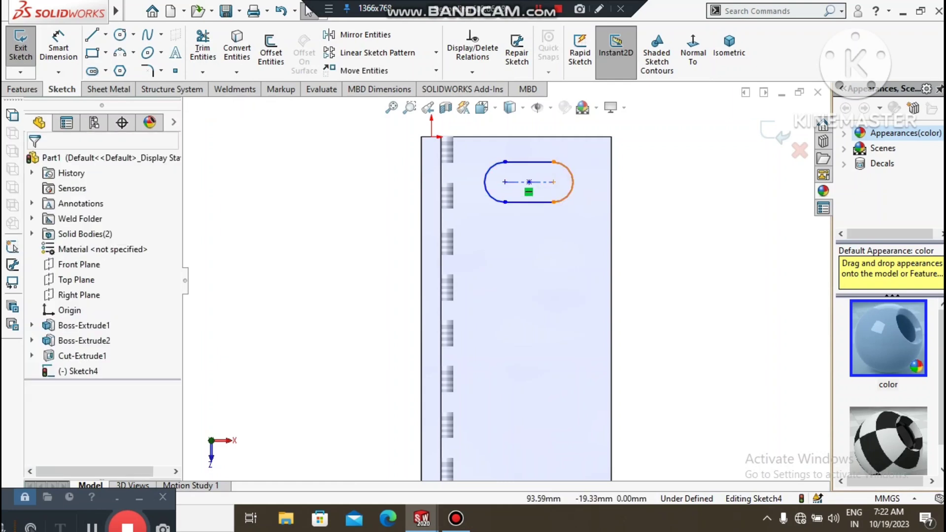
Dimension the base plate slot's width as 25 mm
click(58, 47)
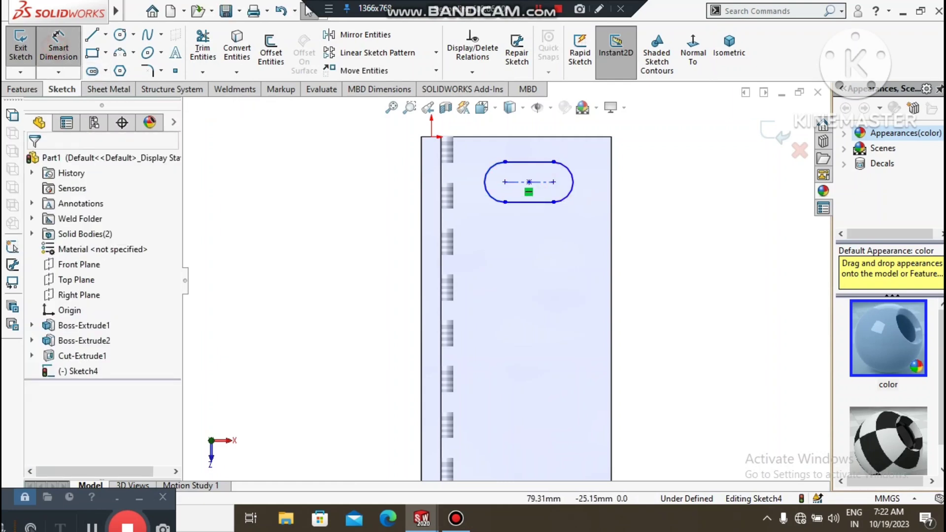
click(554, 162)
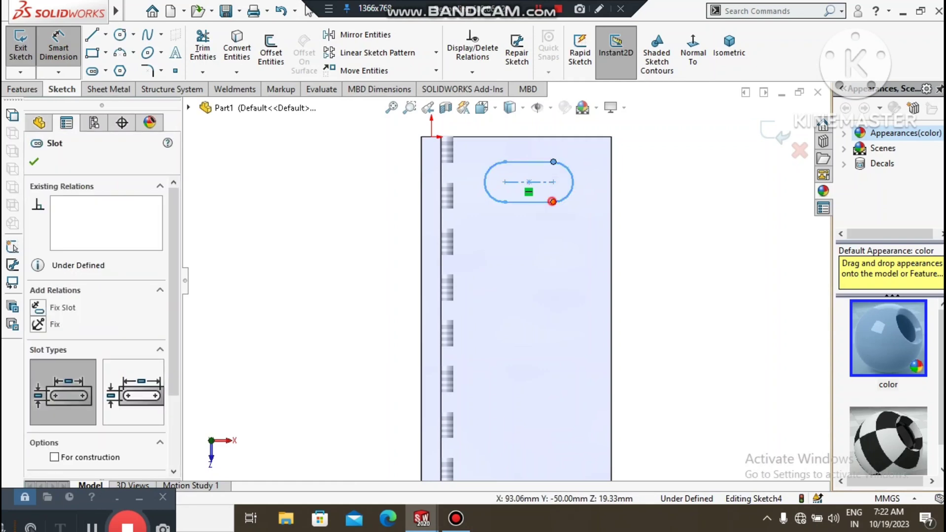
click(552, 201)
click(675, 217)
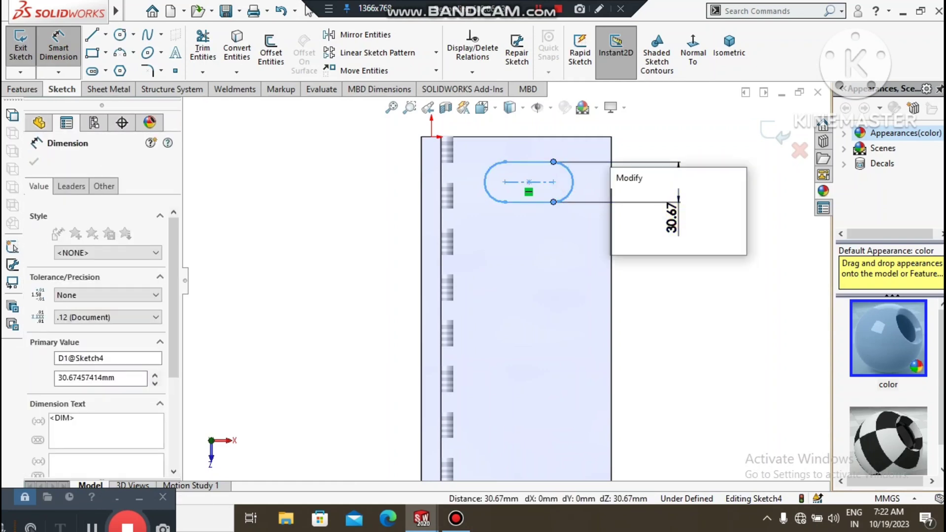
key(Return)
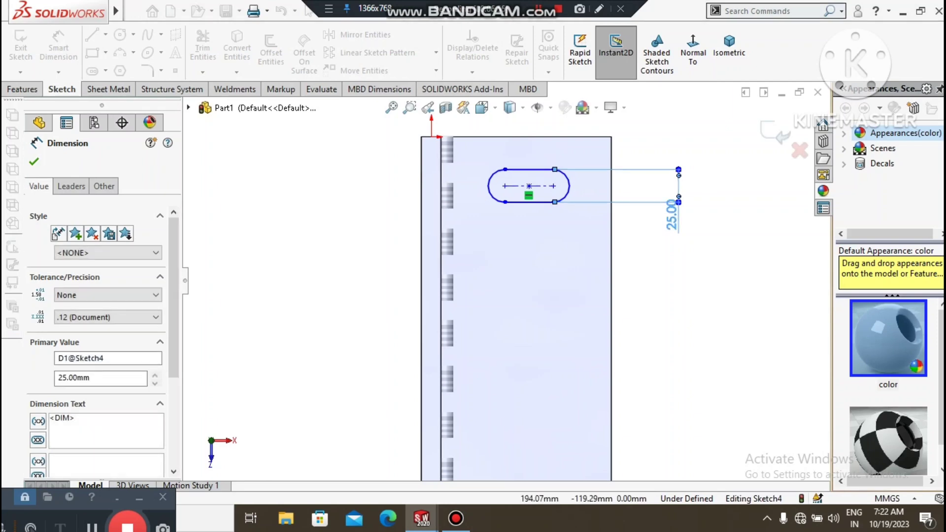
click(687, 294)
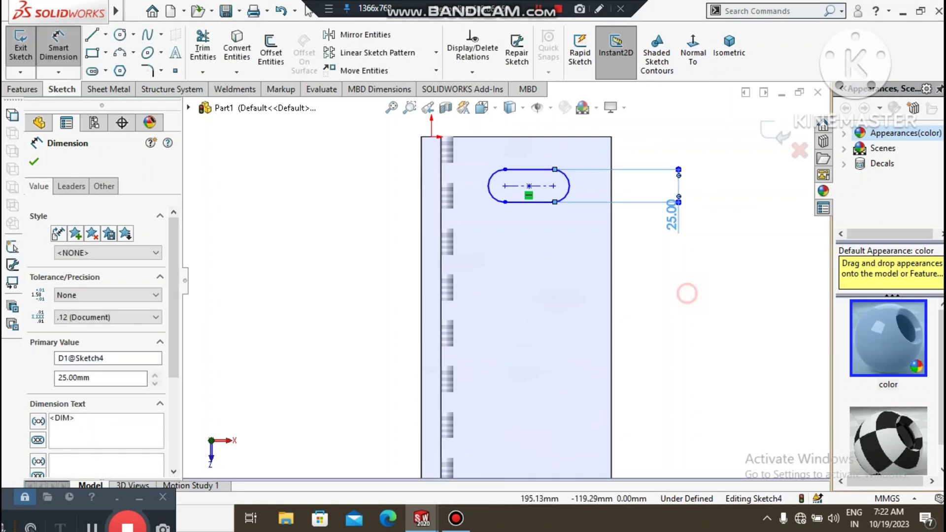
Dimension the base plate slot's overall length between its rounded ends as 45 mm
click(489, 186)
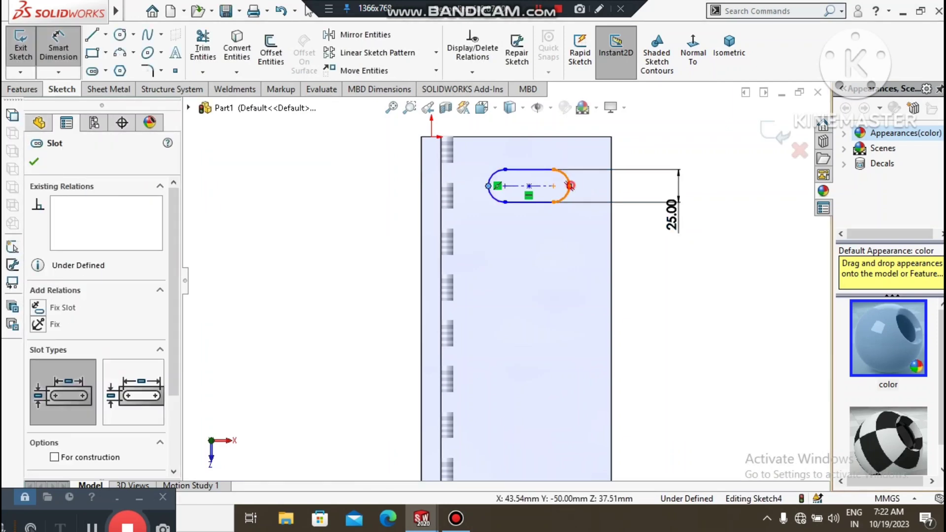
click(570, 186)
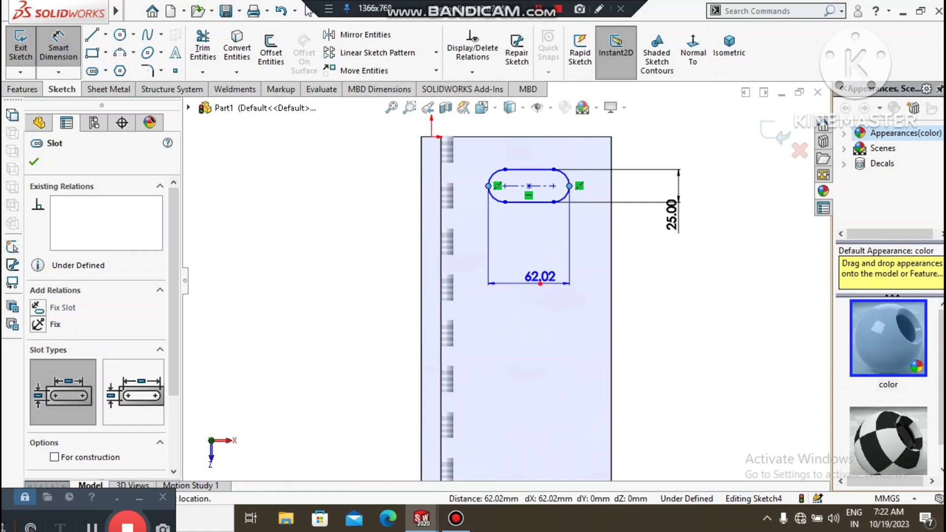
click(541, 283)
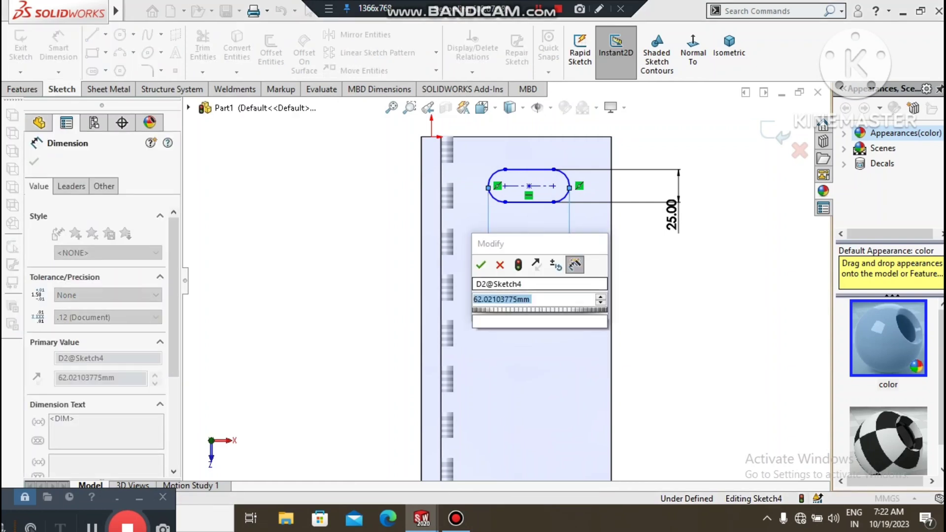
text(45)
key(Return)
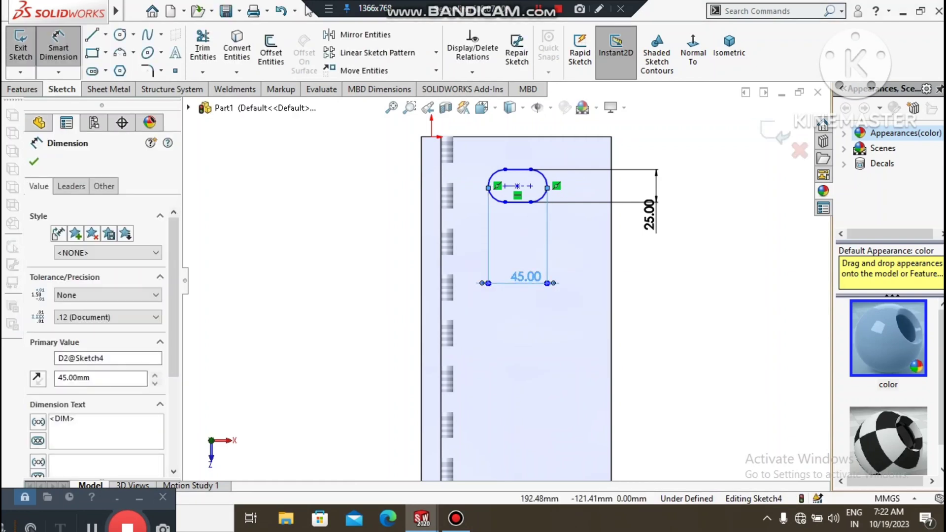
click(702, 305)
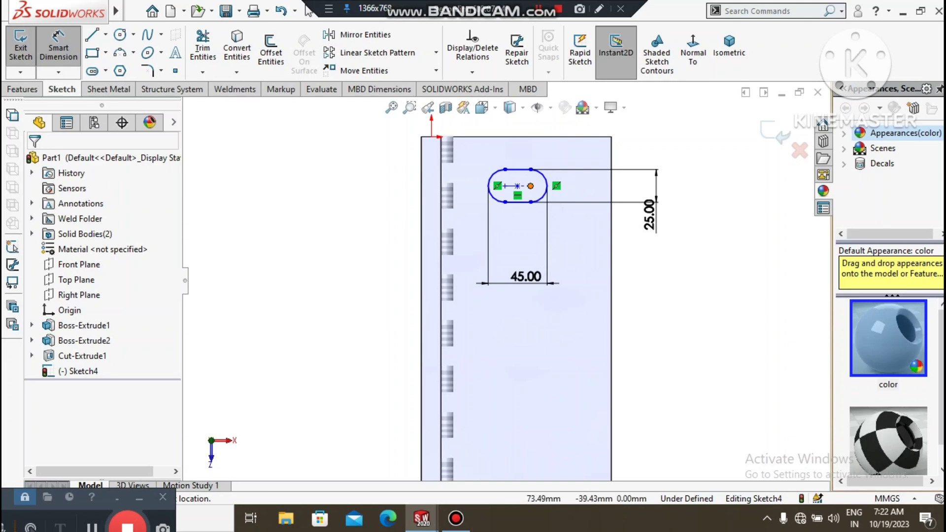
Dimension the distance from the slot's center to the base plate's outer long edge as 53 mm
click(517, 186)
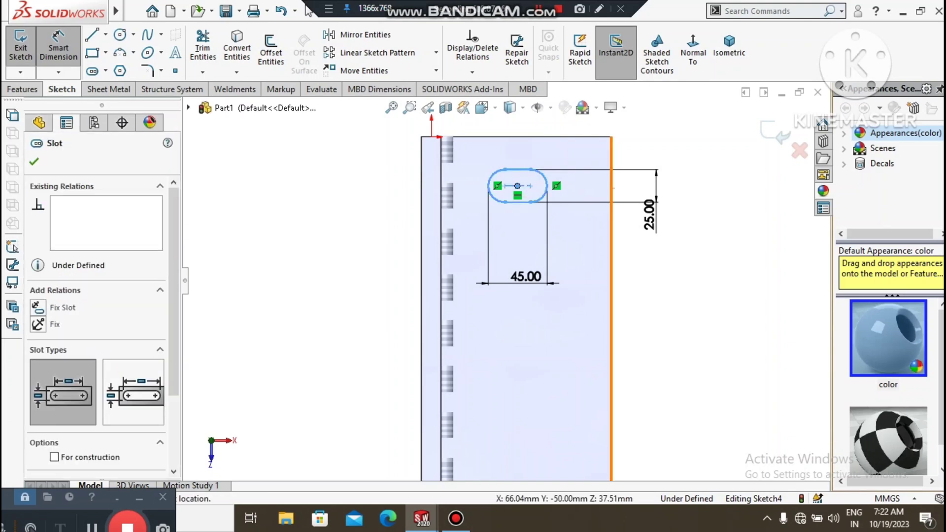
click(611, 217)
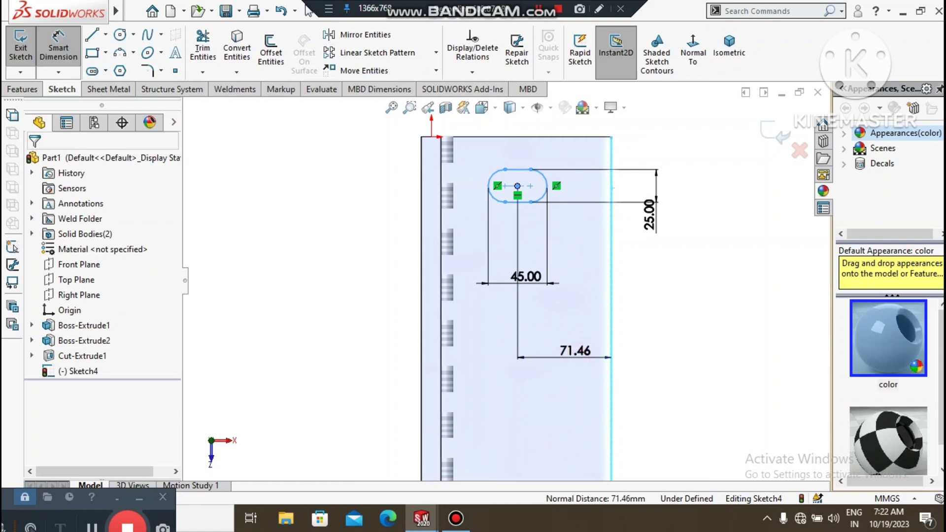
click(576, 351)
text(65)
key(Return)
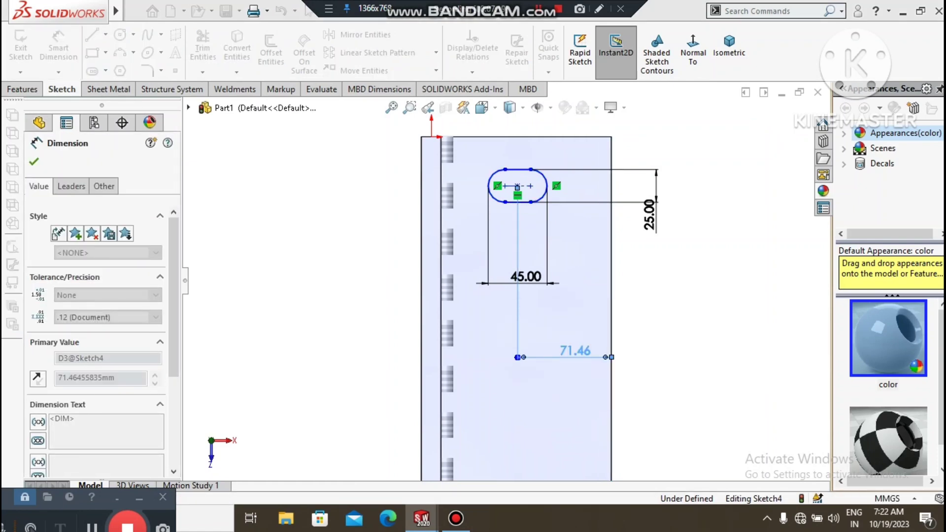
click(765, 289)
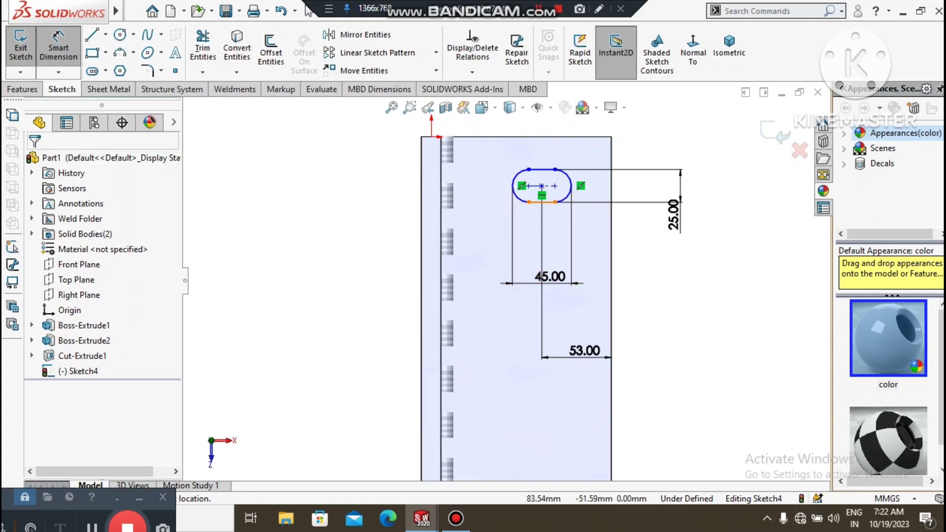
Dimension the distance from the slot's center to the base plate's nearest short end edge as 40 mm
click(542, 186)
click(550, 137)
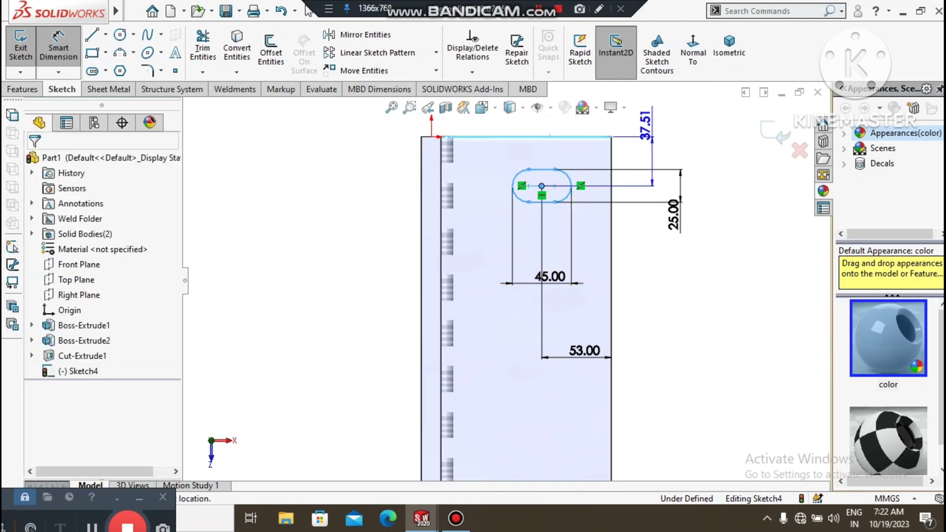
click(708, 132)
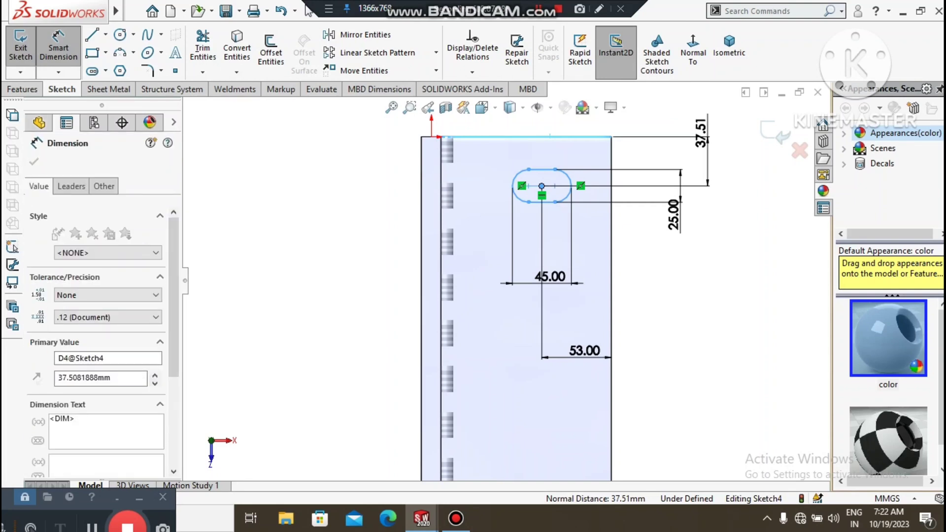
text(40)
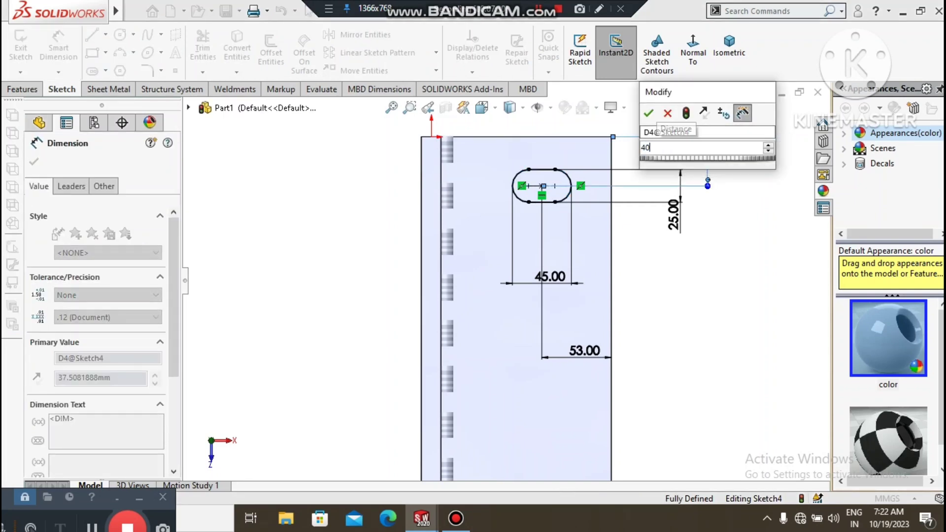
key(Return)
click(706, 271)
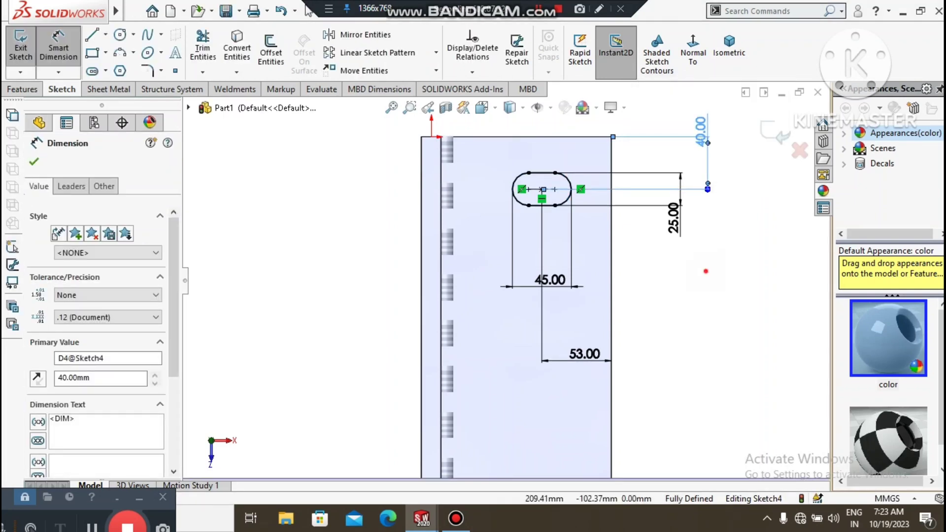
scroll(505, 279, up, 1)
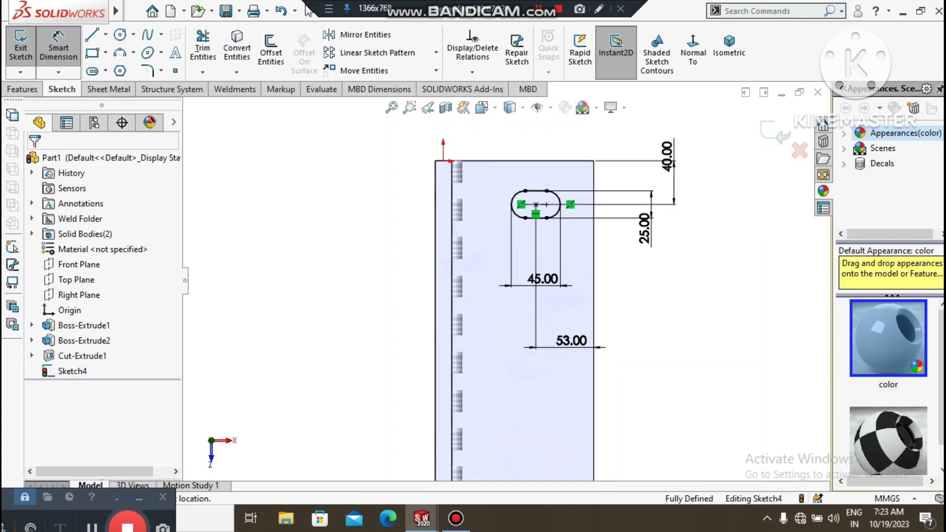
scroll(620, 338, down, 1)
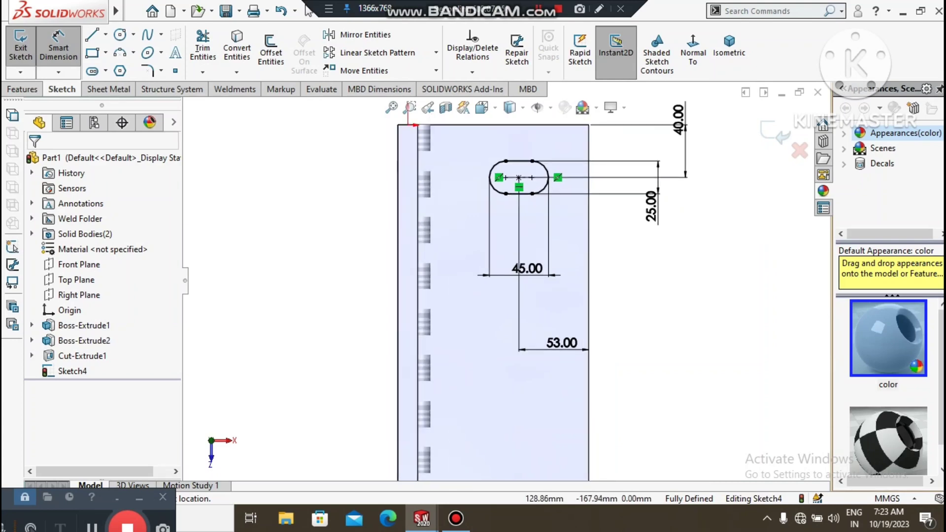
Move the 53 mm dimension label closer to the slot, just outside the plate's long edge
click(58, 46)
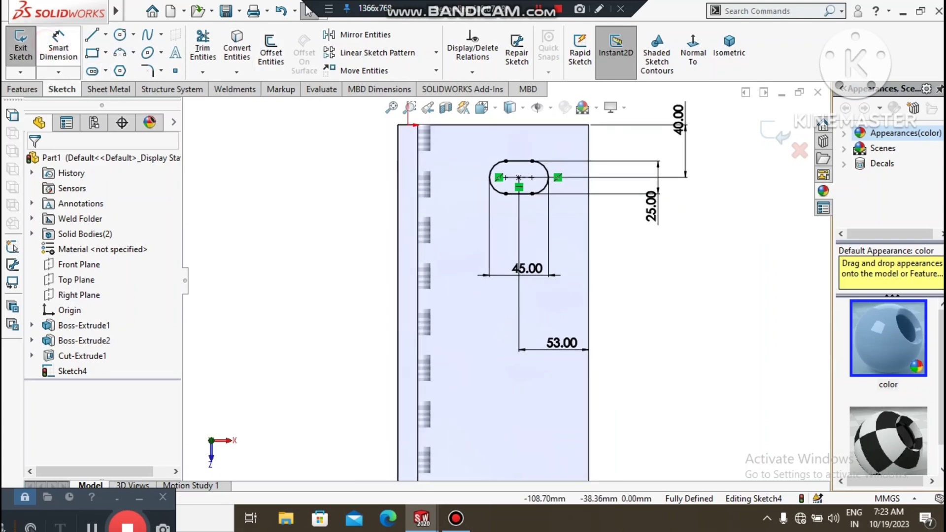
drag(562, 343, 612, 222)
key(Escape)
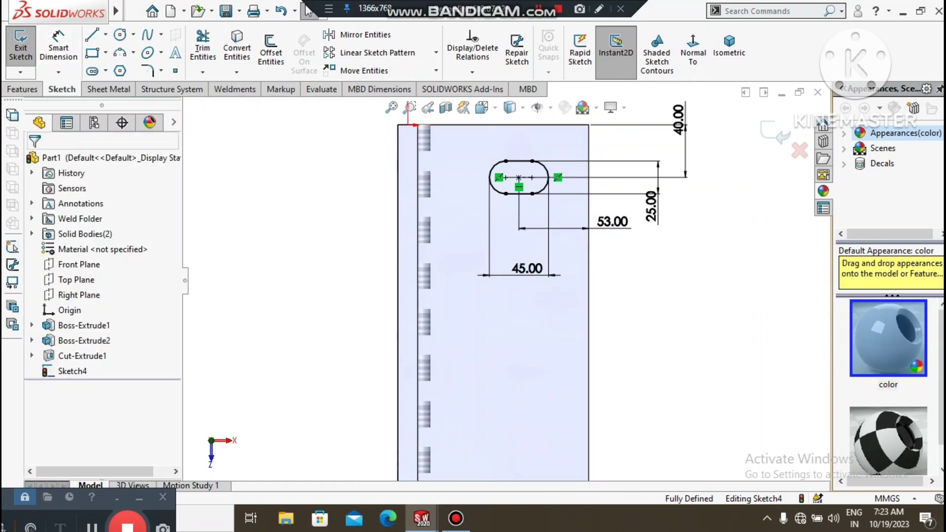
Draw a horizontal centerline outward from the midpoint of the base plate's outer long edge
key(z)
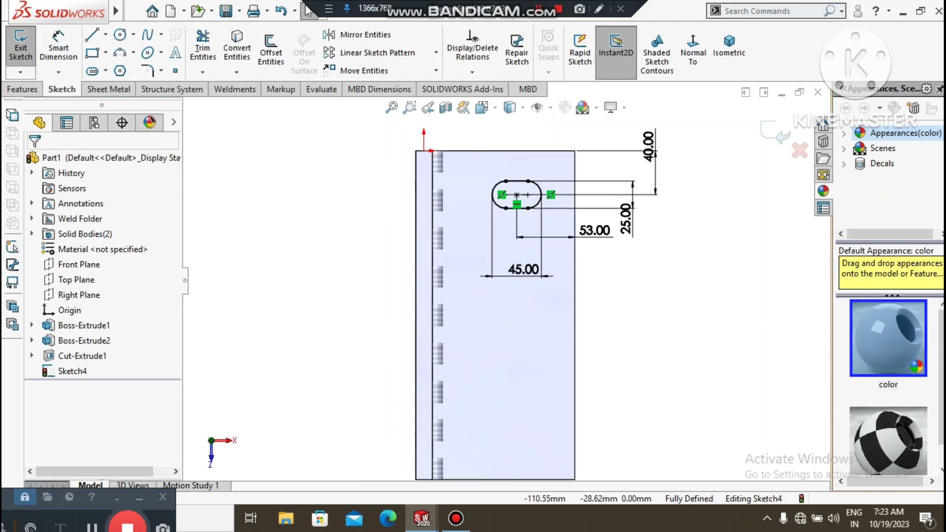
click(105, 35)
click(162, 68)
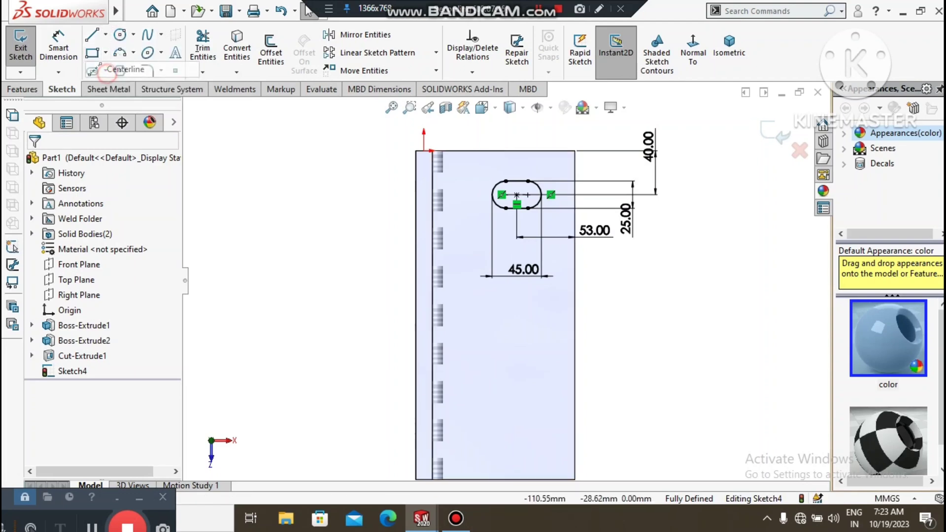
click(575, 316)
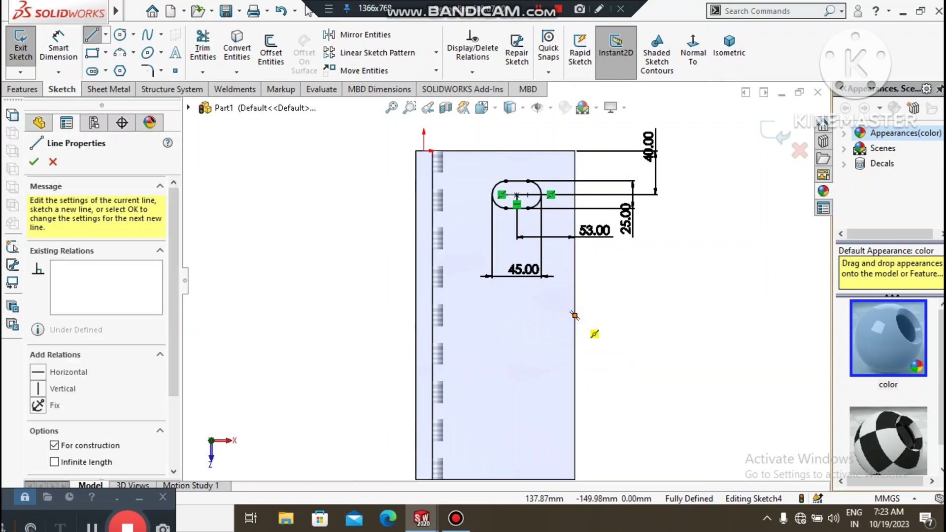
click(689, 315)
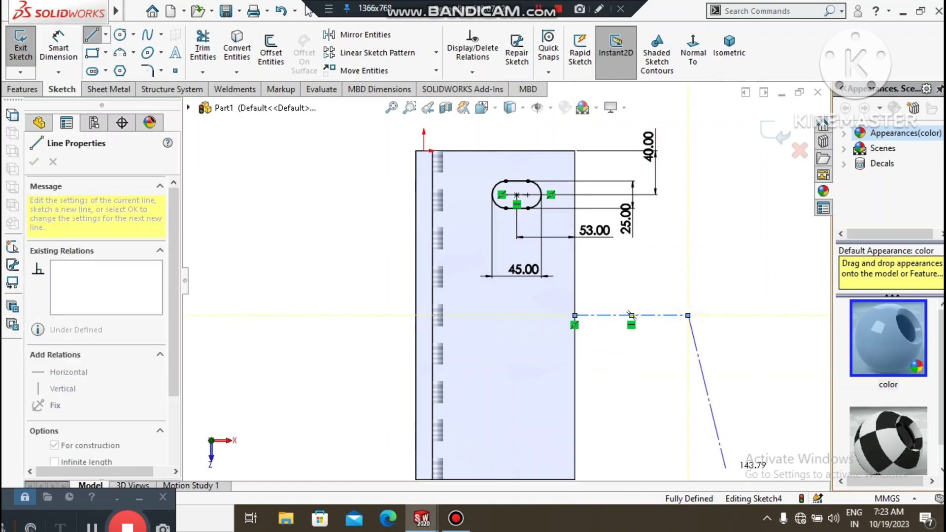
key(Escape)
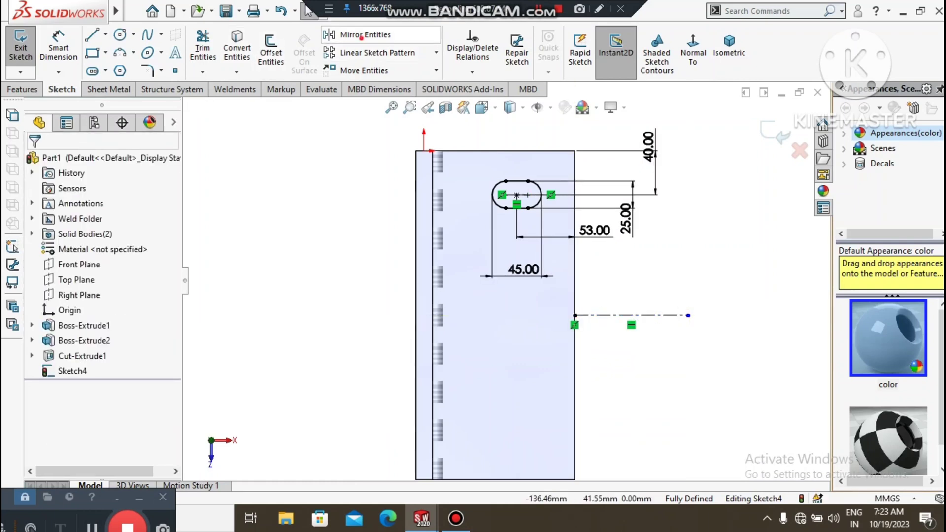
Mirror the slot about the horizontal centerline to the opposite end of the base plate, keeping the original
click(356, 34)
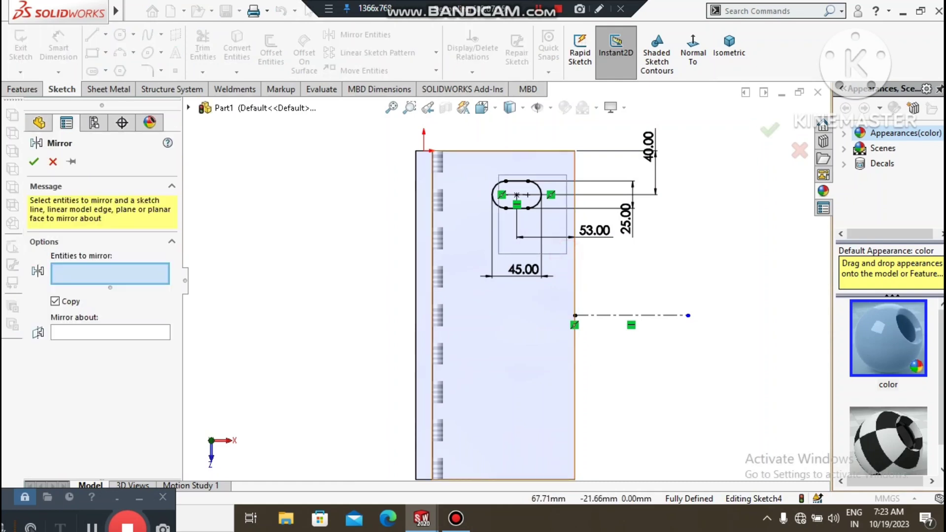
click(529, 208)
click(110, 334)
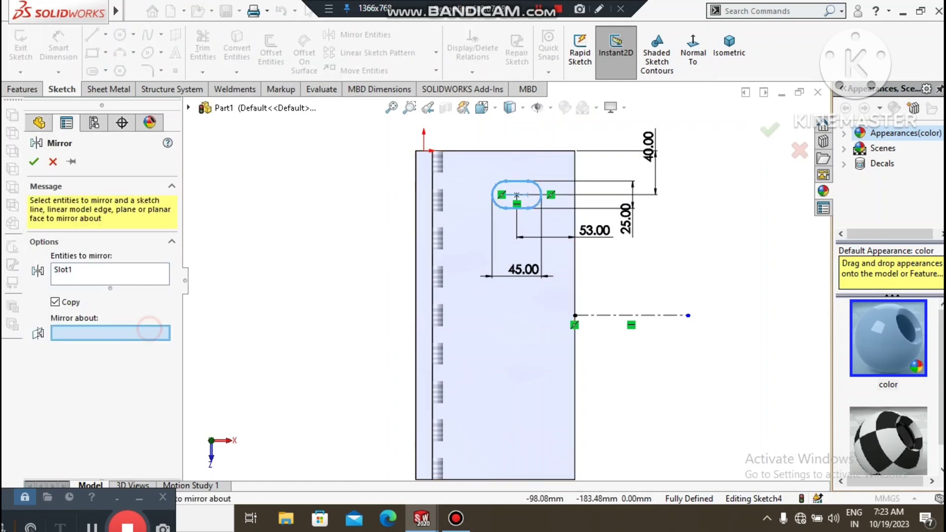
click(619, 315)
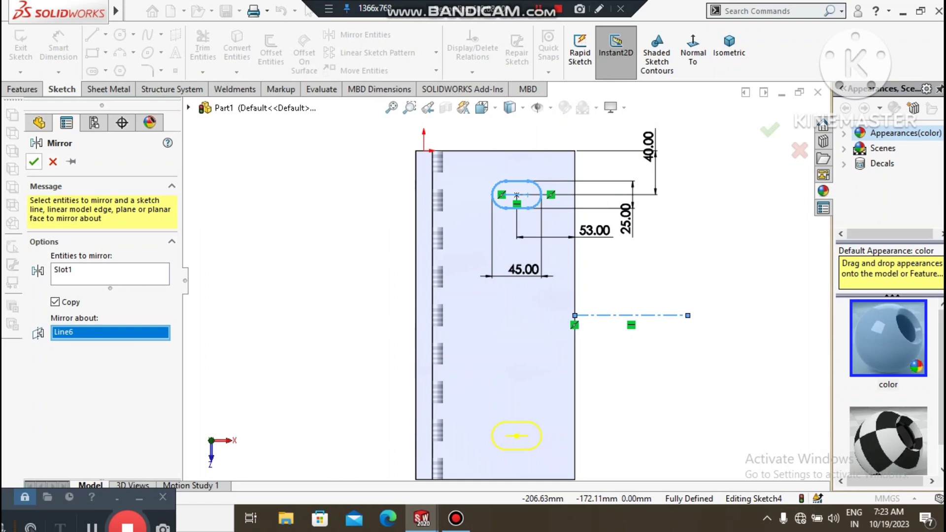
click(33, 161)
click(772, 377)
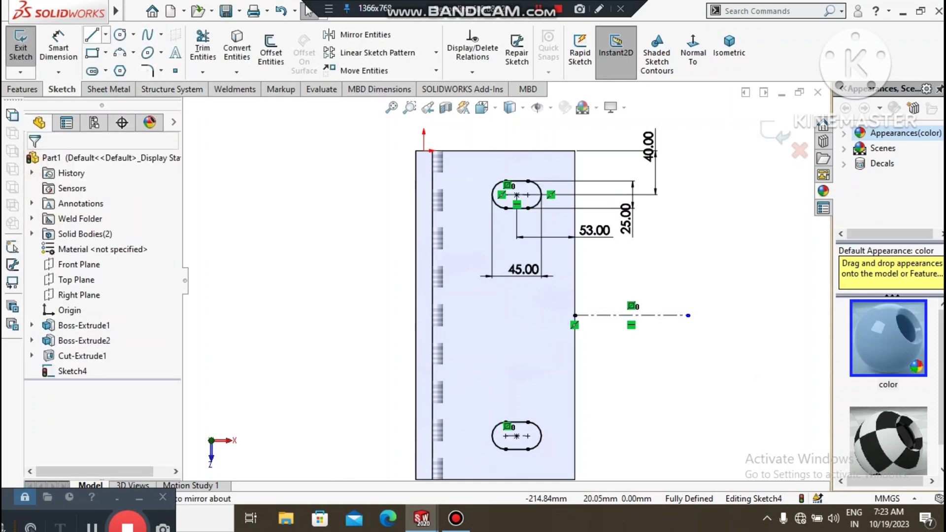
Draw a circle about 48 mm in diameter between the two slots, with its center aligned to the horizontal centerline
click(119, 35)
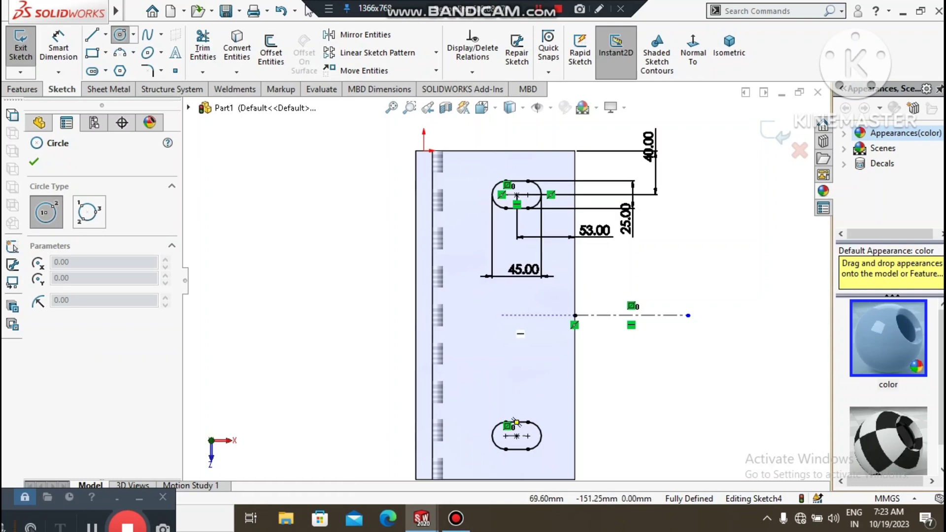
click(506, 315)
click(527, 331)
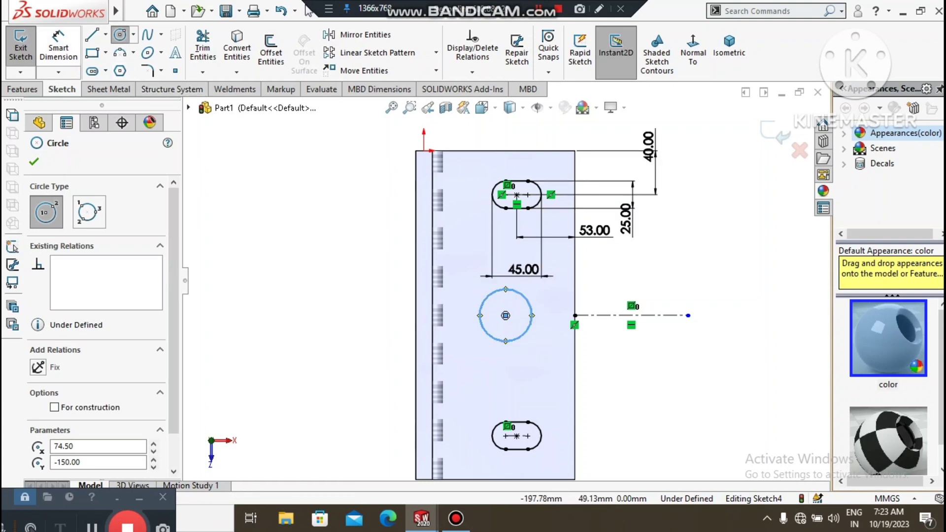
Dimension the central circle's diameter as 30 mm
click(58, 45)
click(528, 329)
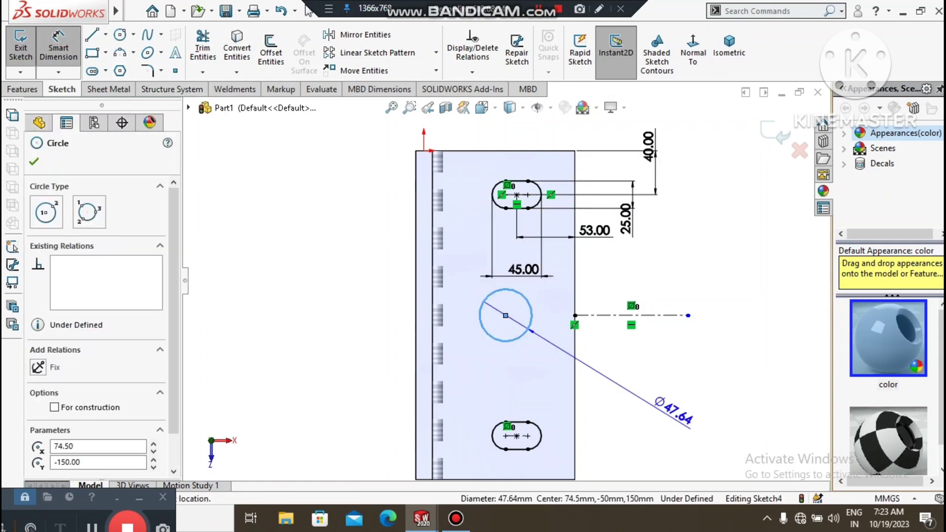
click(674, 405)
text(50)
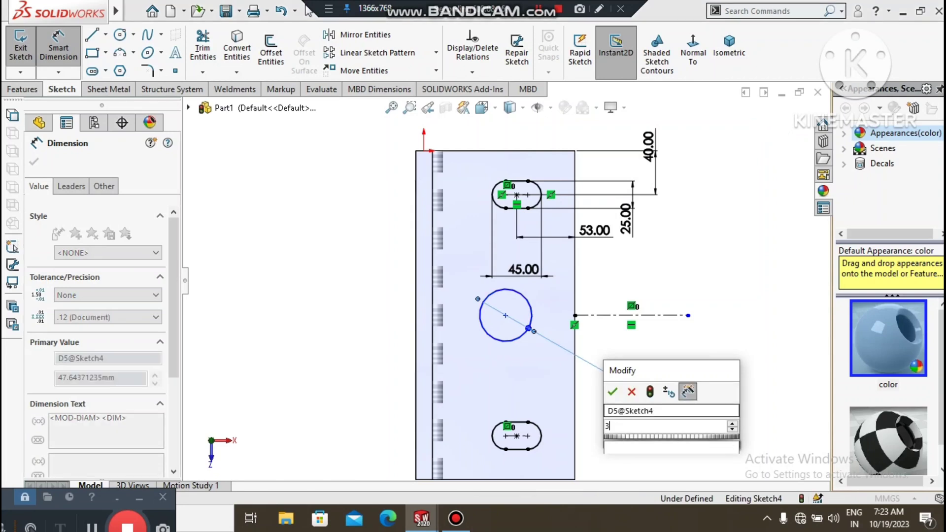
key(Return)
click(711, 363)
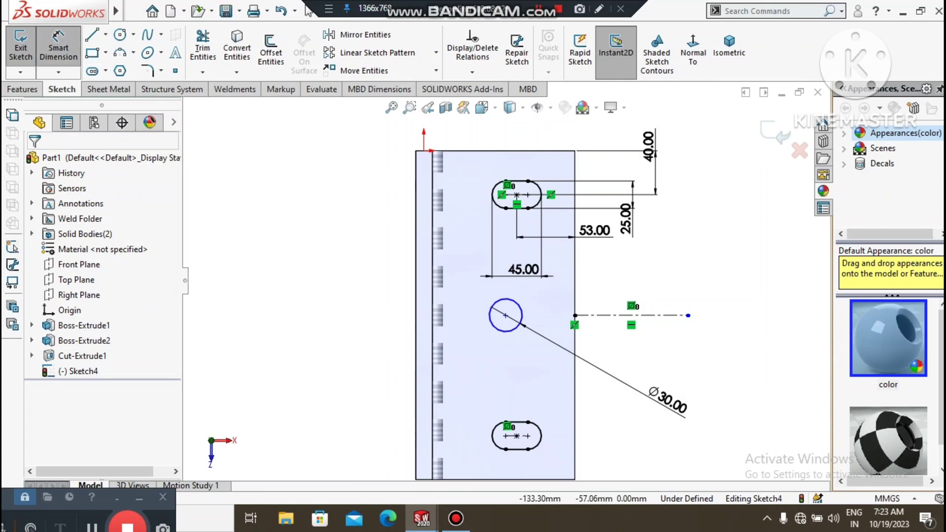
Dimension the distance from the circle's center to the base plate's outer long edge as 53 mm
click(506, 315)
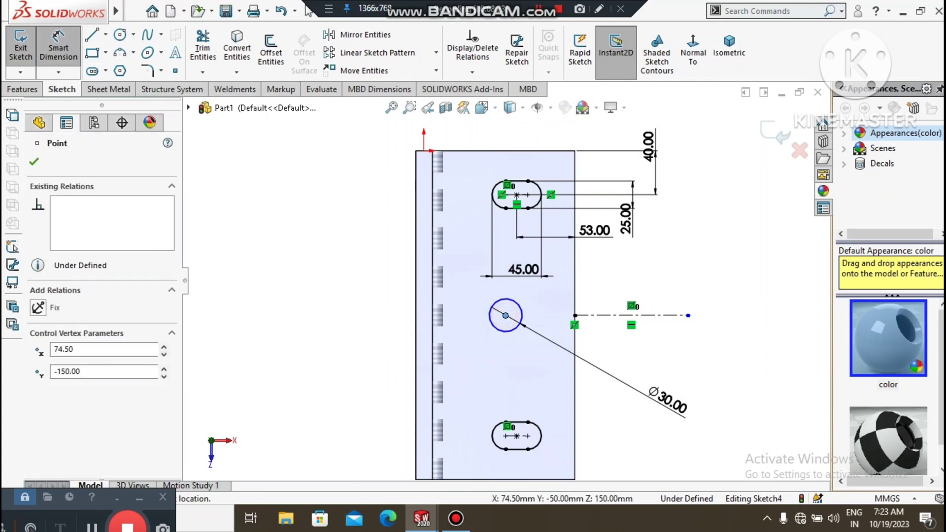
click(574, 290)
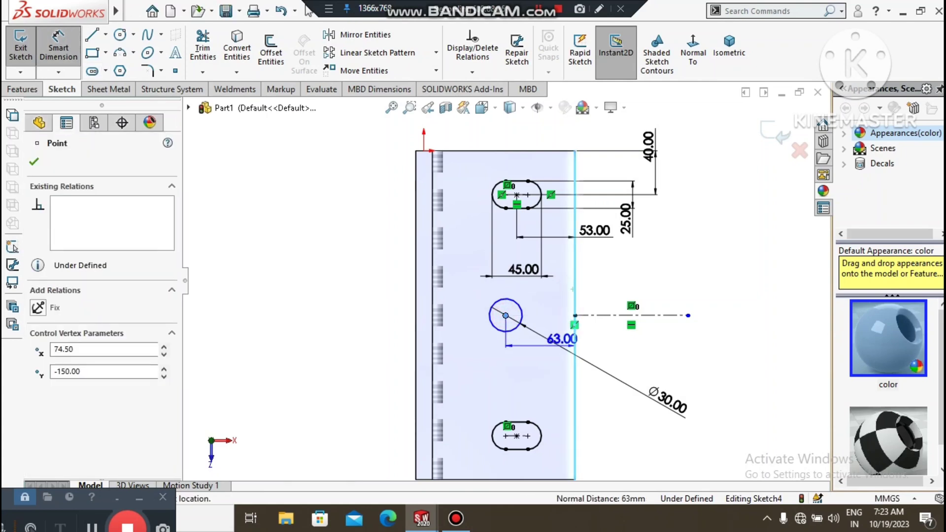
click(544, 388)
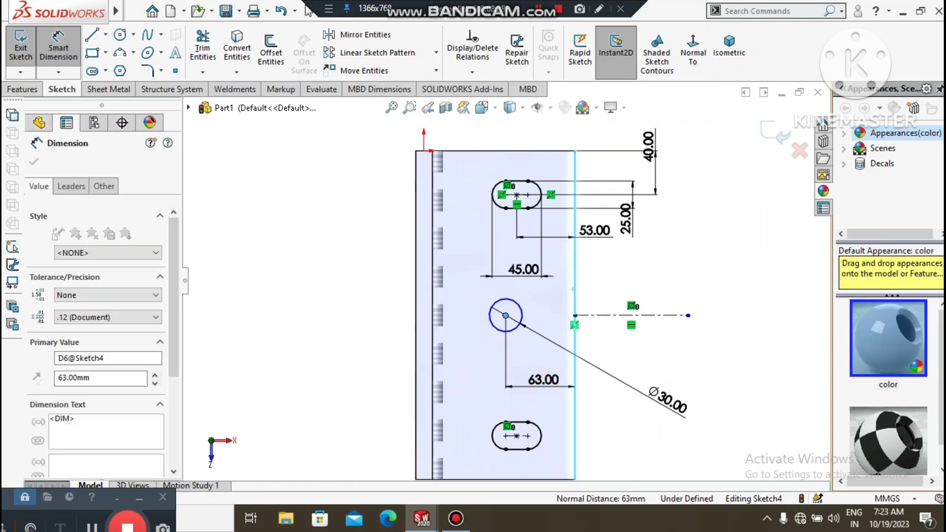
text(53)
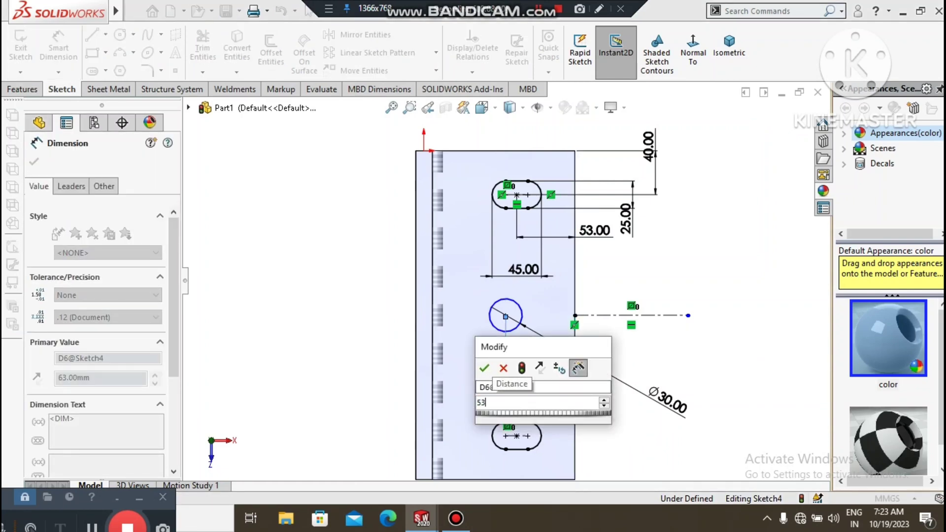
key(Return)
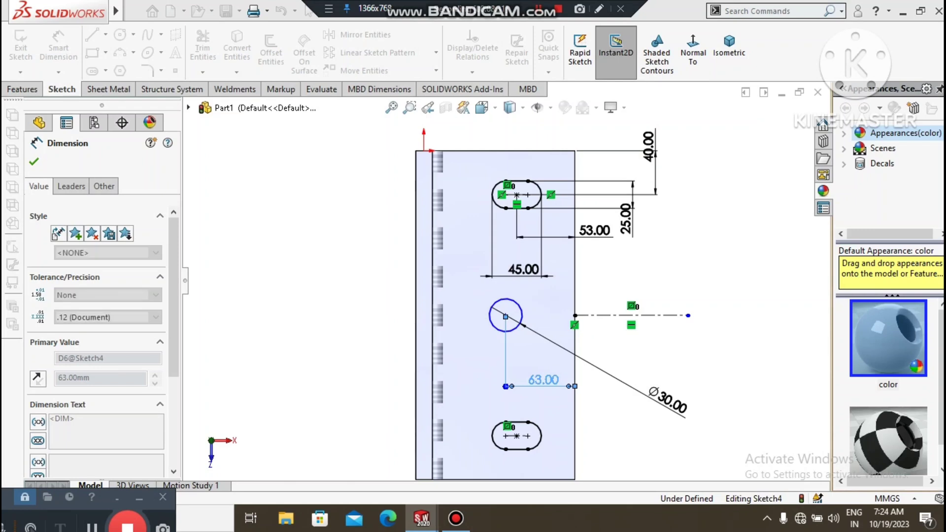
scroll(507, 282, up, 3)
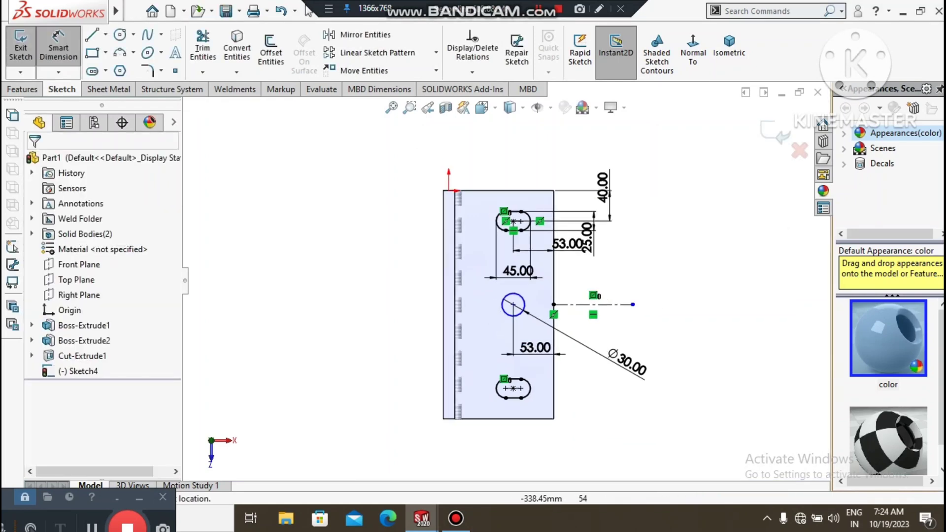
Cut the two slots and the circle through the base plate with a blind Extruded Cut 300 mm deep
click(22, 89)
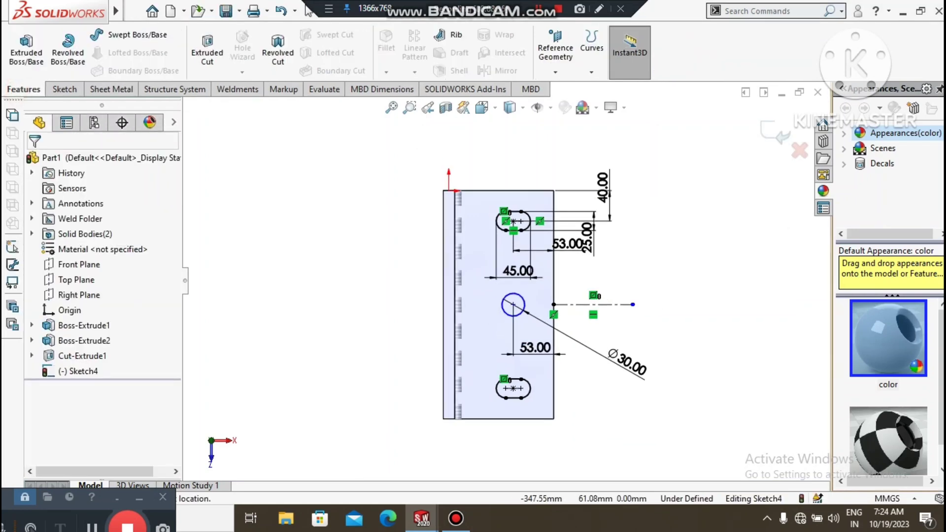
click(207, 54)
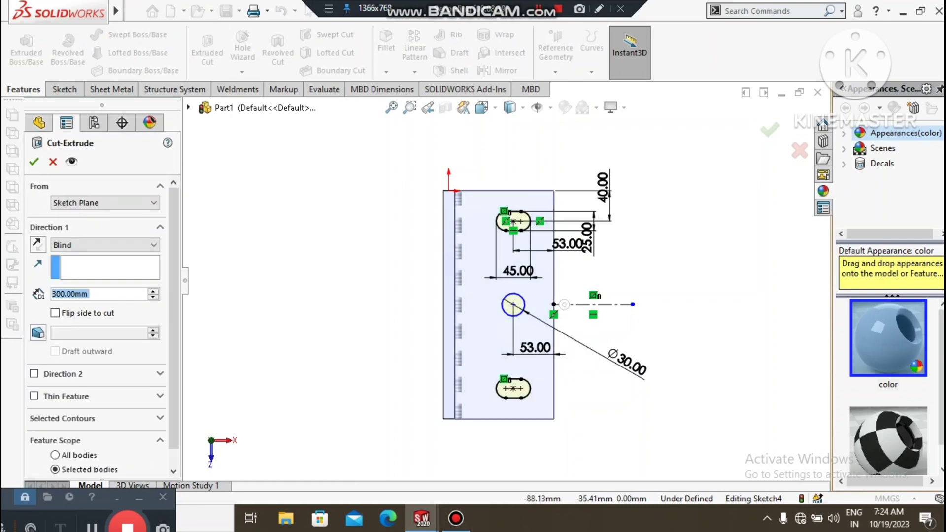
click(34, 162)
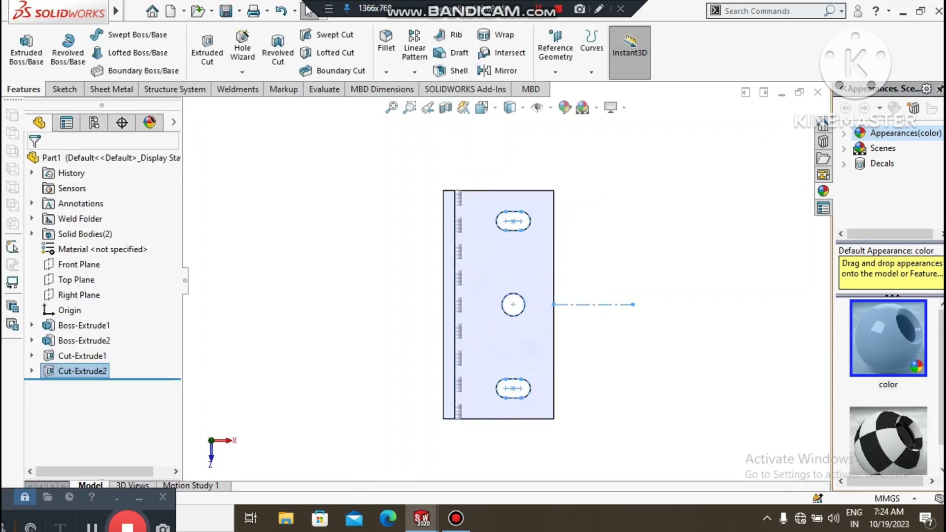
click(367, 240)
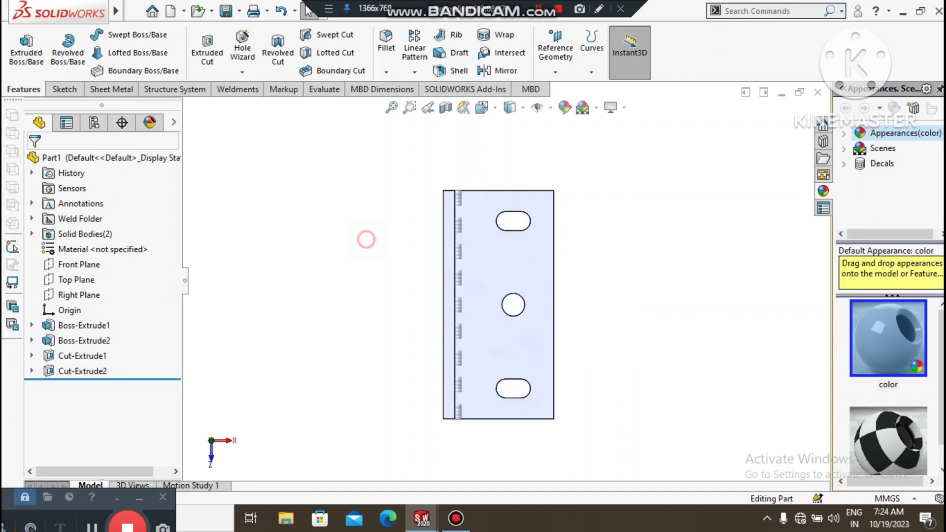
Chamfer the two upper corner edges of the upright plate with a 20 mm distance at 45 degrees
mouse_move(366, 240)
middle_down()
mouse_move(434, 242)
mouse_move(473, 207)
mouse_move(582, 276)
mouse_move(488, 290)
mouse_move(469, 276)
middle_up()
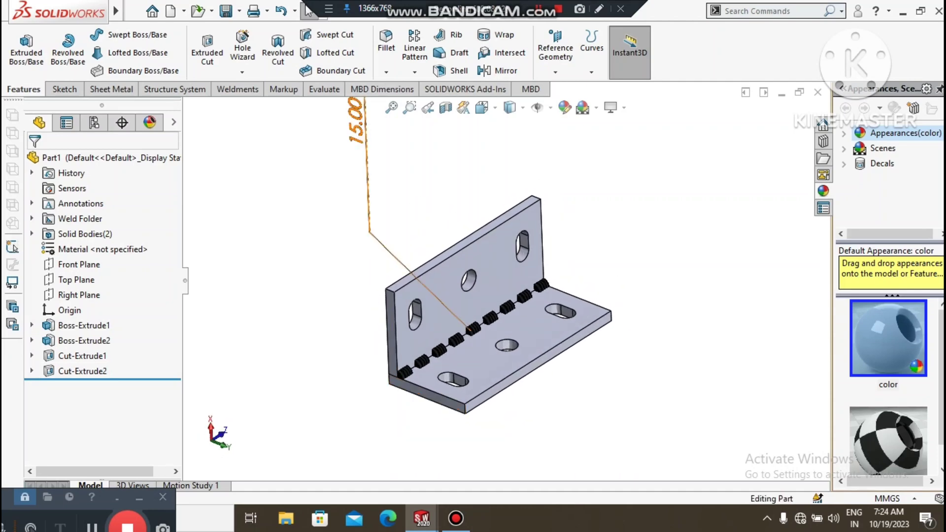
scroll(466, 326, down, 2)
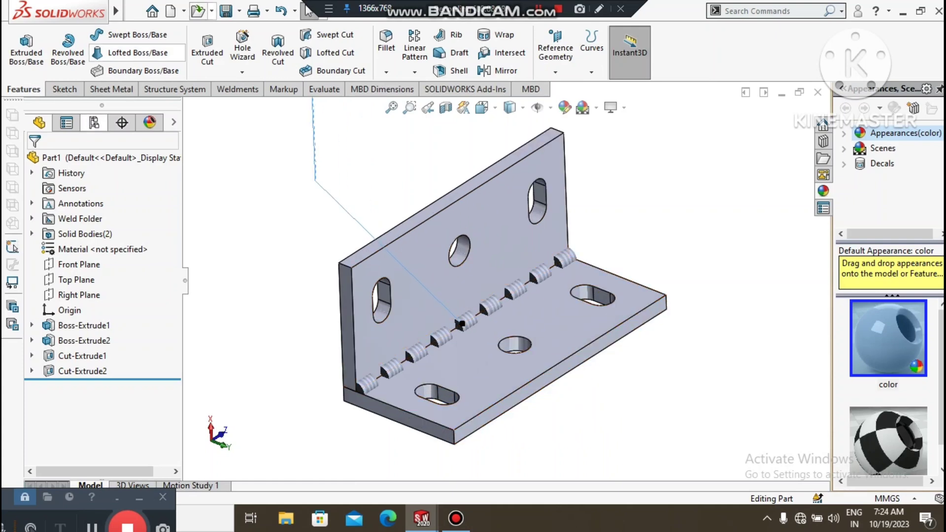
click(387, 72)
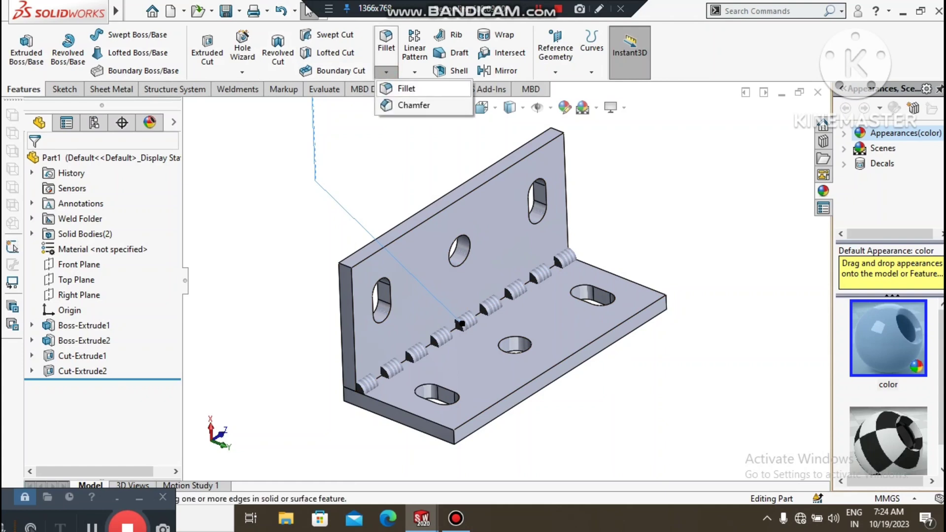
click(414, 105)
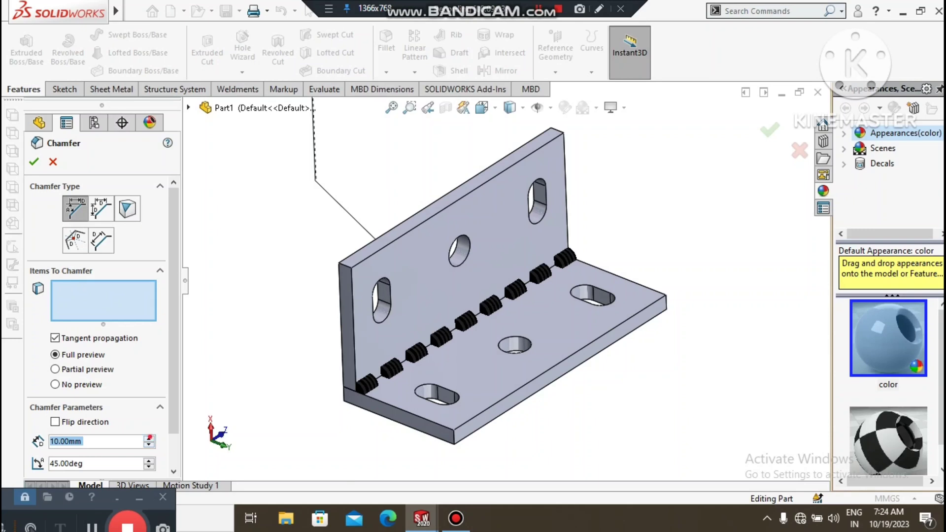
click(148, 438)
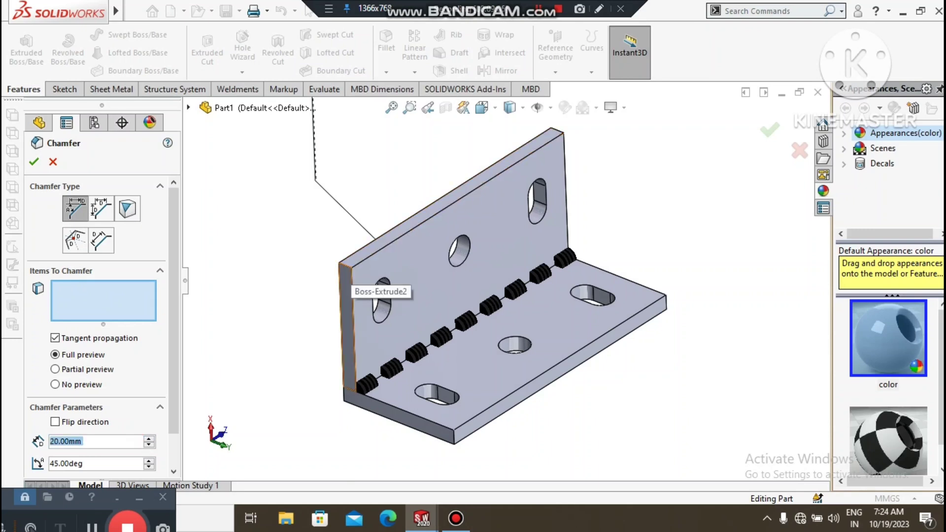
click(345, 271)
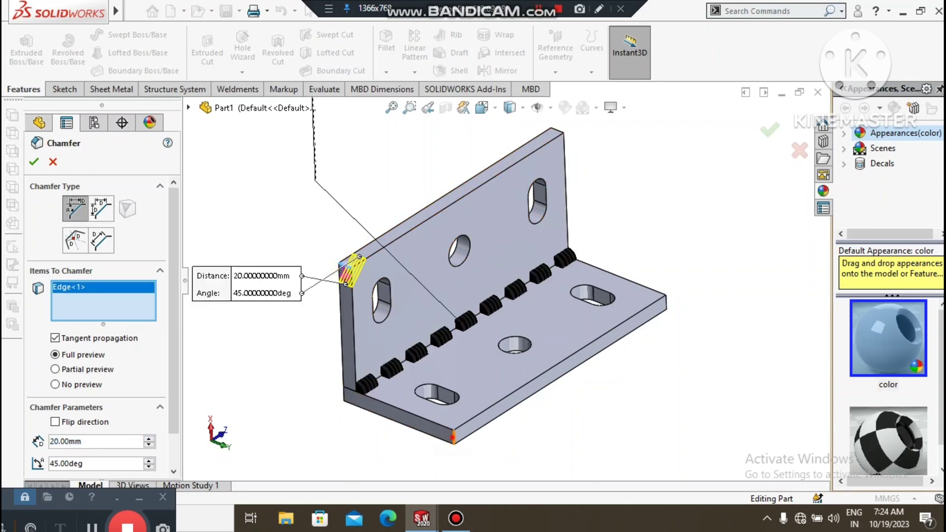
click(453, 437)
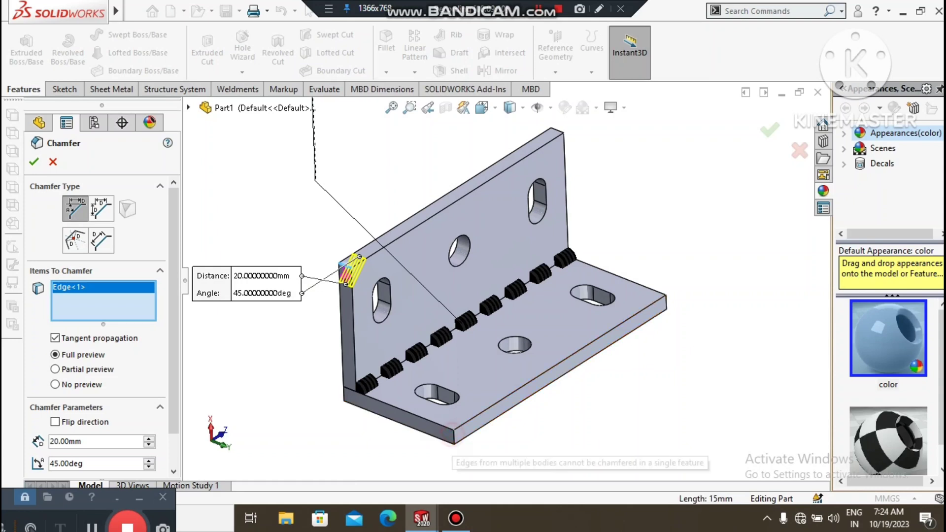
click(552, 133)
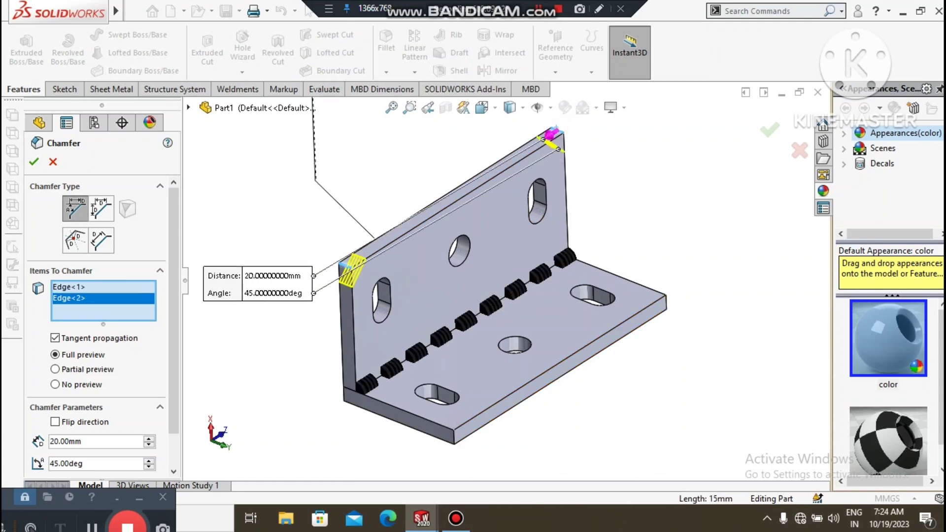
click(33, 162)
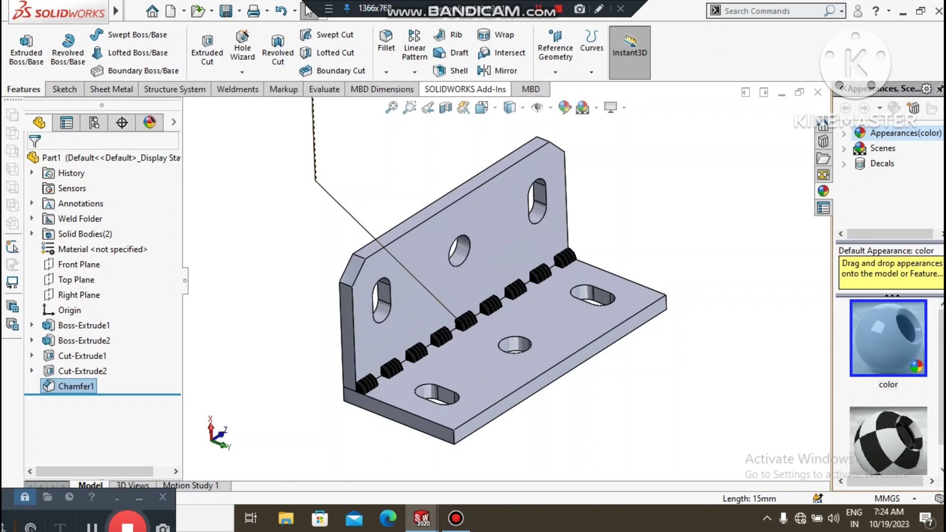
Chamfer the base plate's two outer corner edges with a 20 mm distance at 45 degrees
click(386, 72)
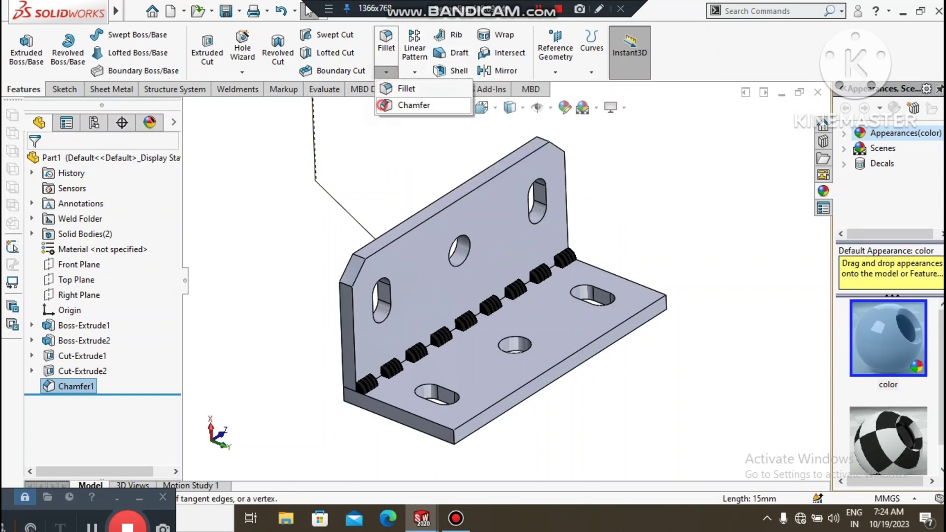
click(384, 105)
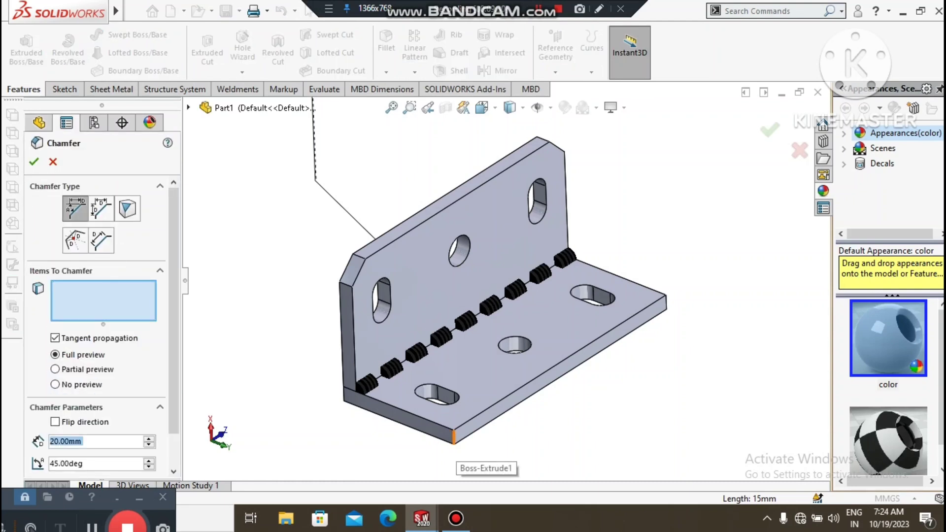
click(454, 436)
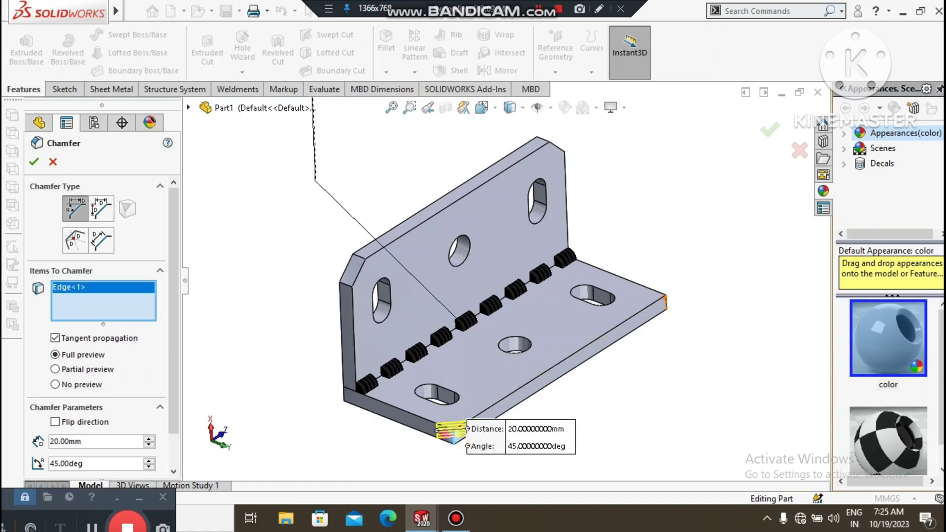
click(654, 303)
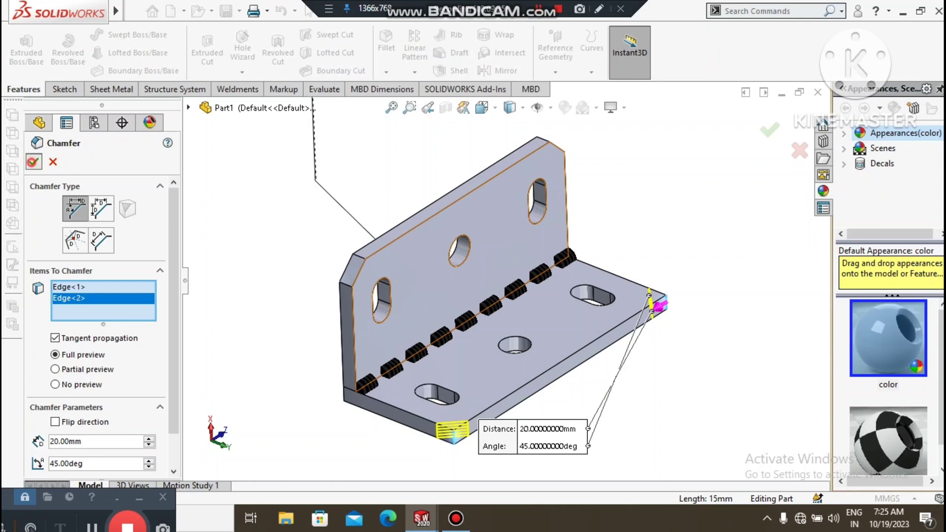
click(33, 162)
scroll(507, 282, up, 2)
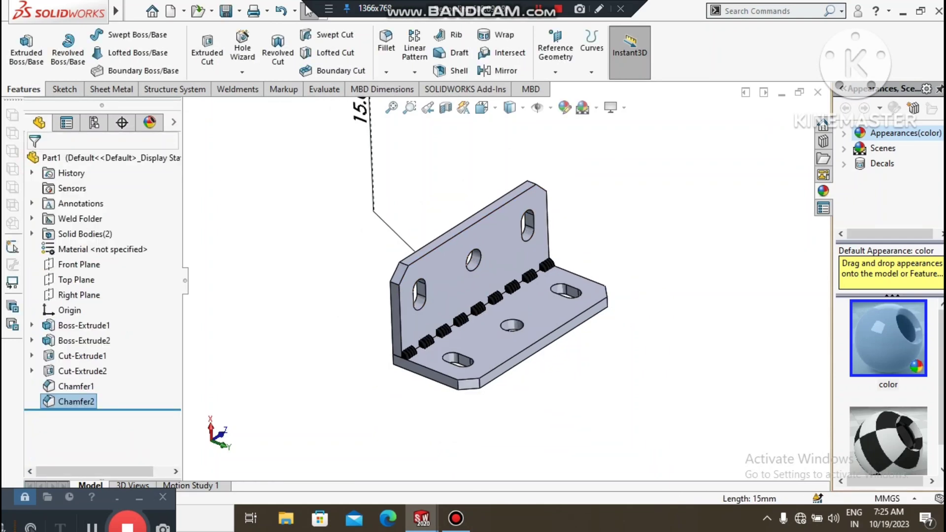
click(362, 113)
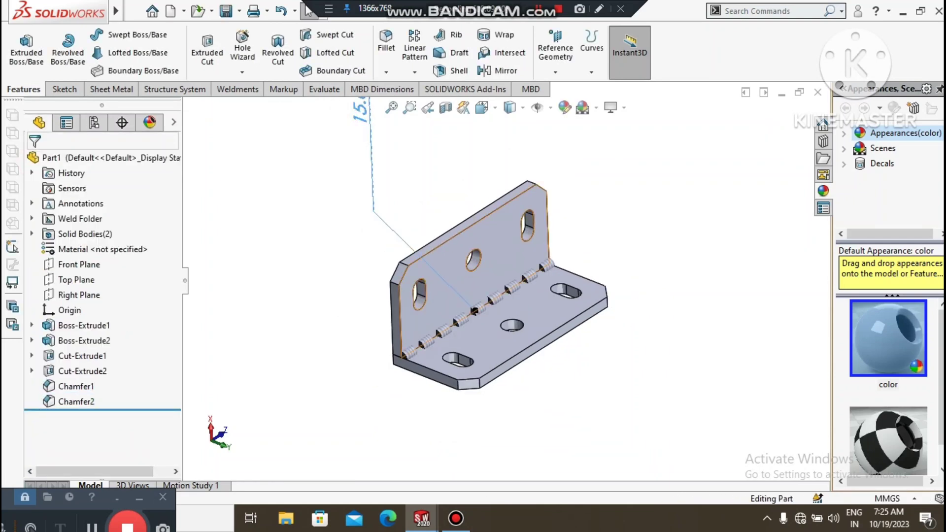
scroll(537, 320, up, 2)
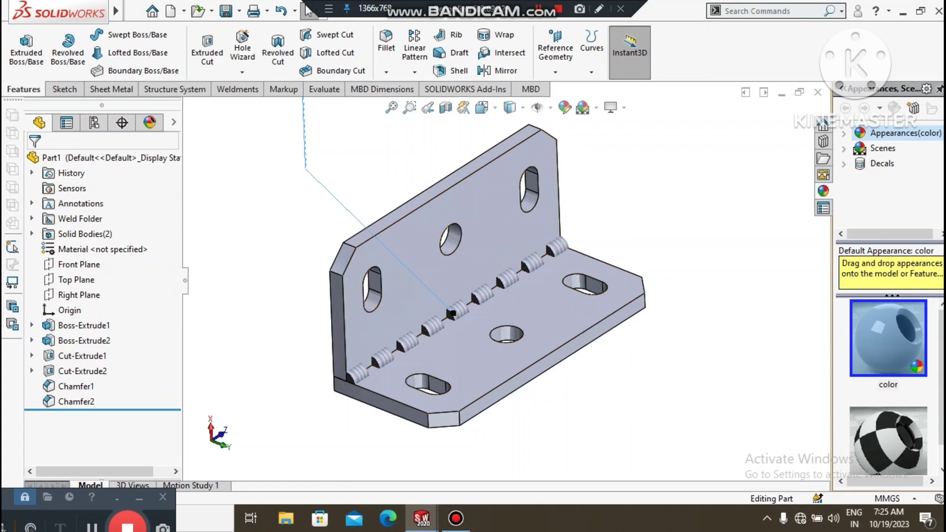
click(266, 226)
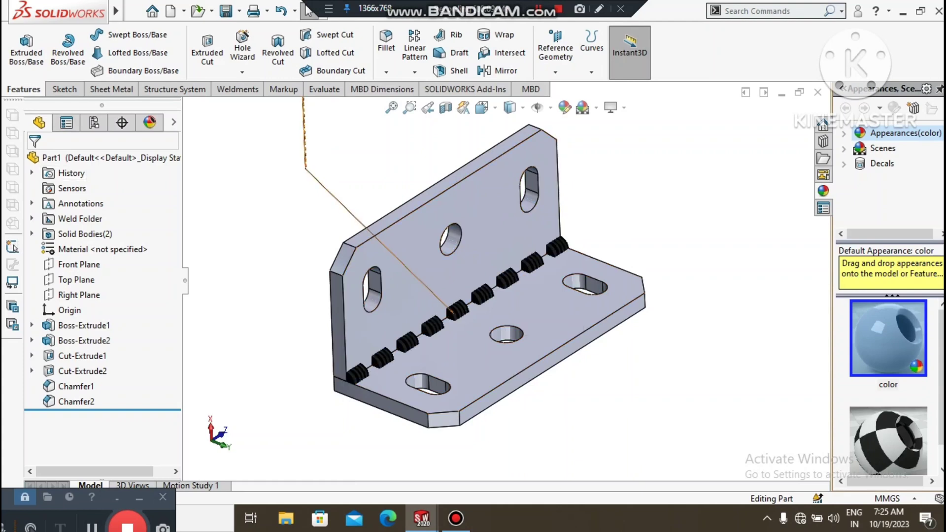
click(315, 182)
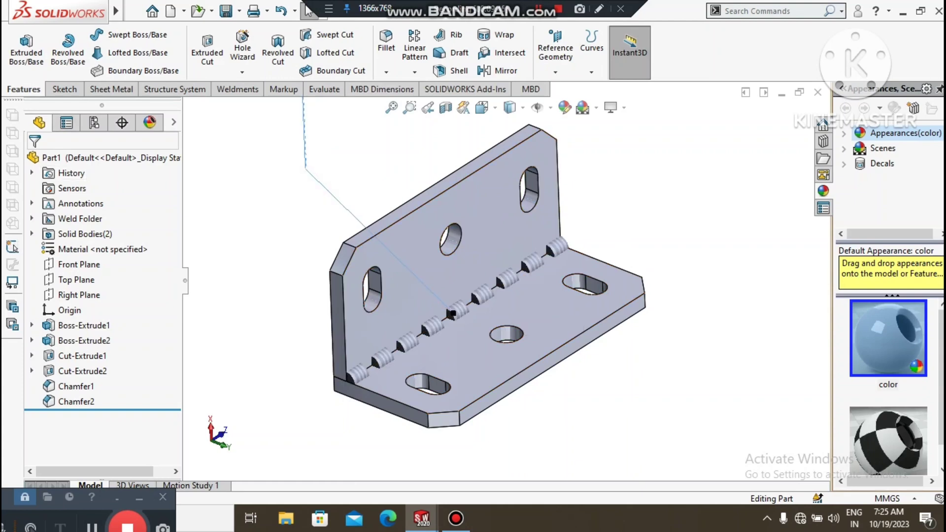
Color the base plate's extrusion and the cut feature of its slots and central hole green
right_click(573, 315)
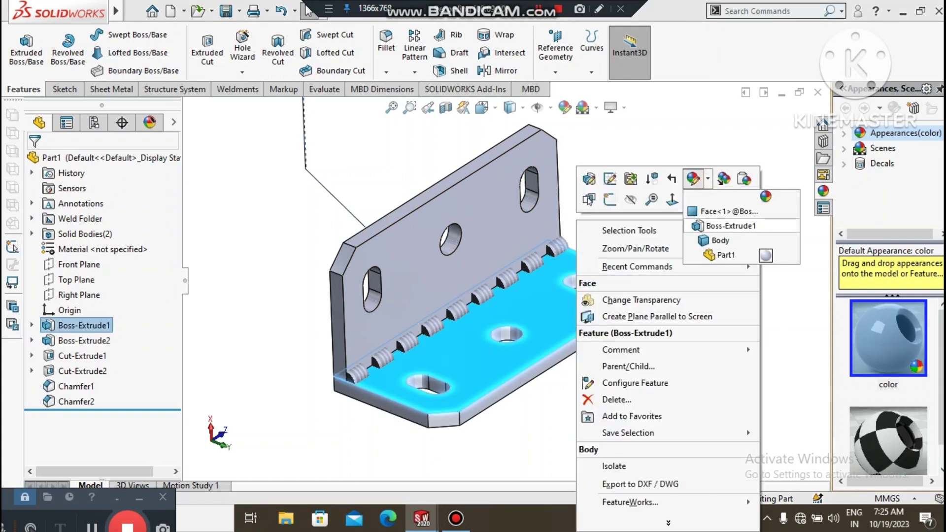
click(707, 178)
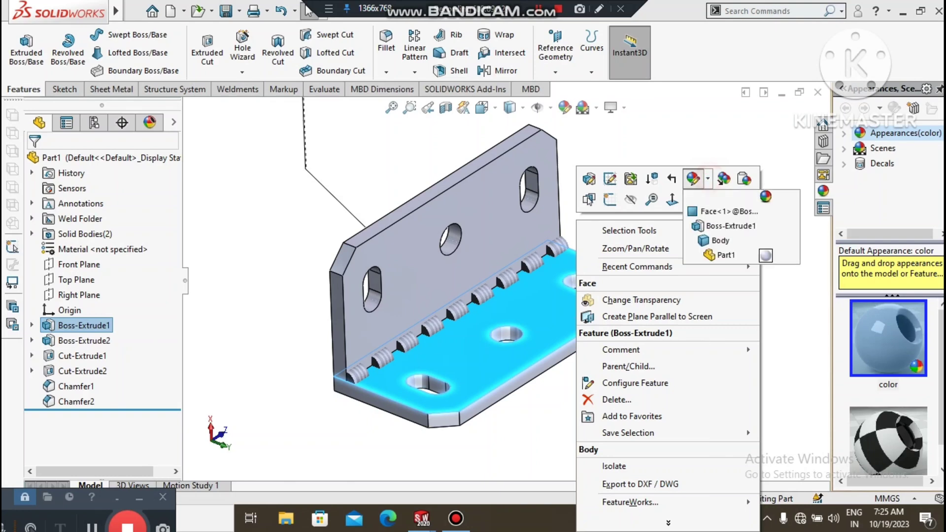
click(707, 225)
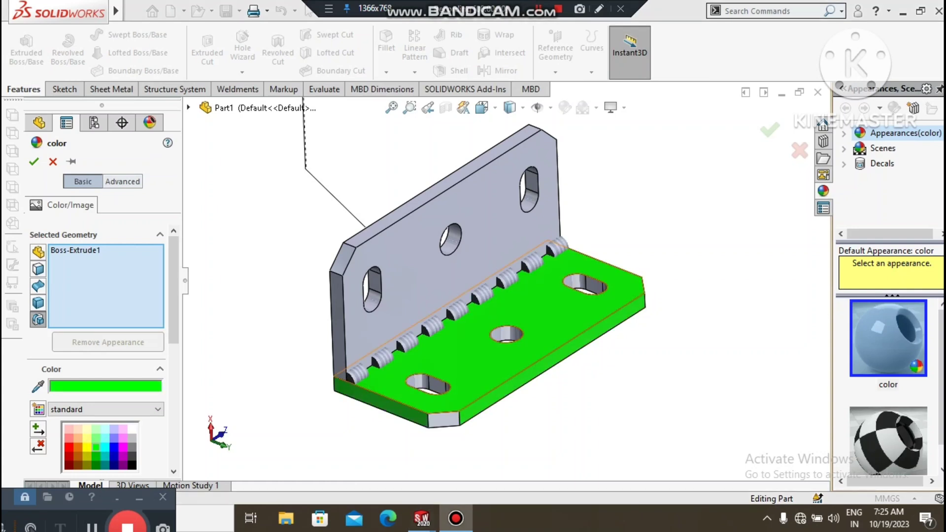
click(507, 335)
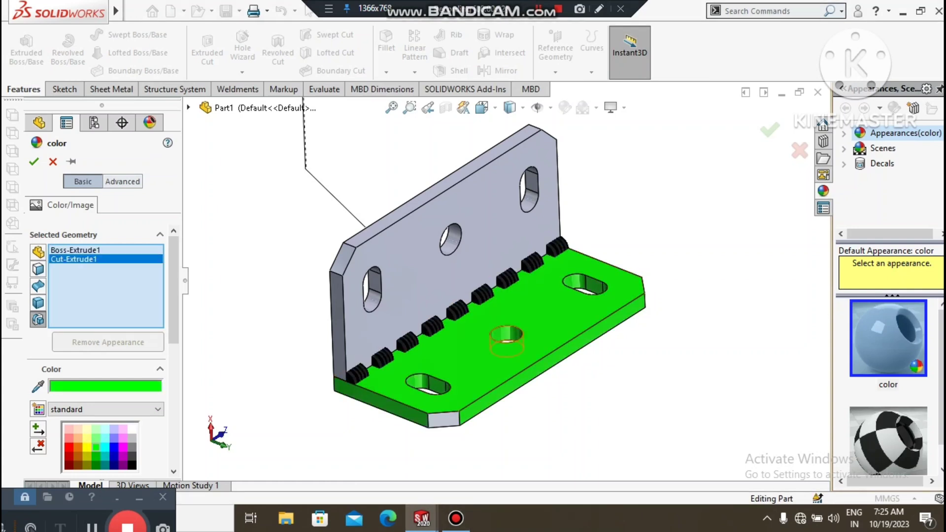
Extend the green color to the upright plate's extrusion, both chamfer features and the upright's slot and hole cut
click(479, 204)
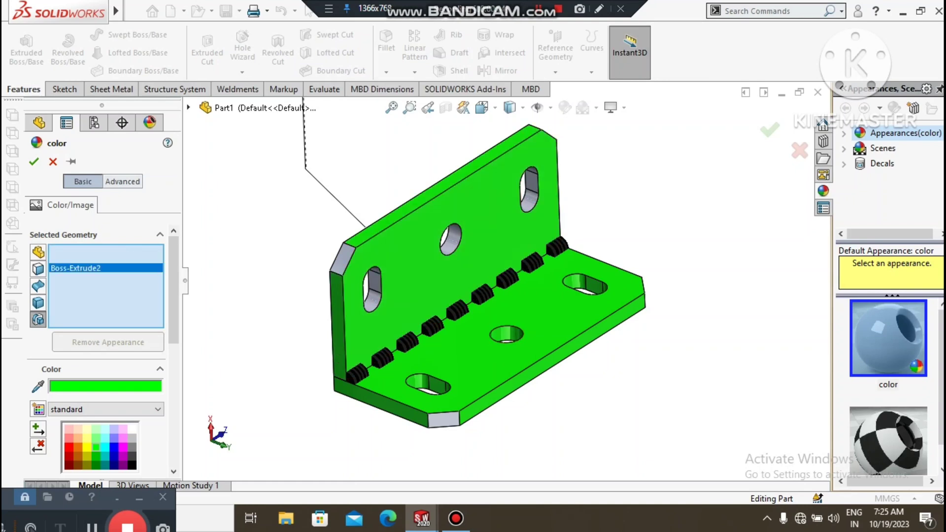
click(342, 258)
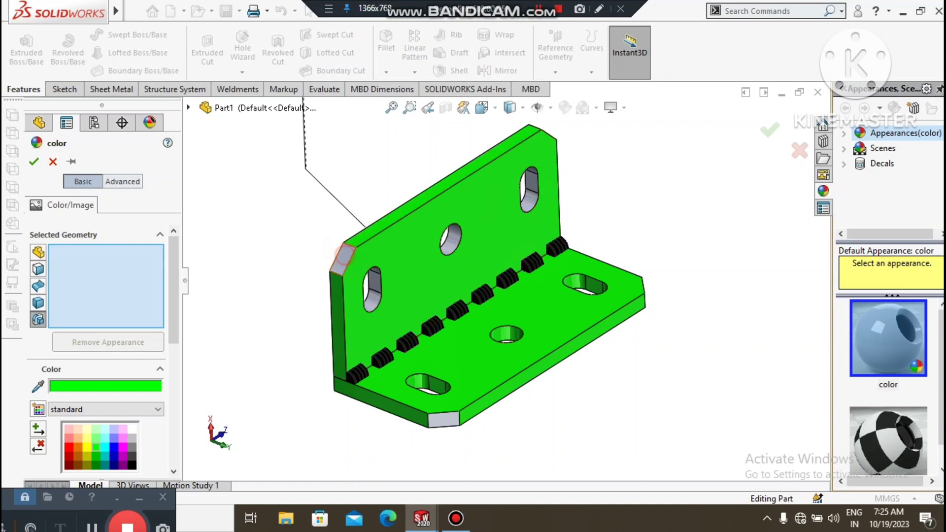
click(445, 419)
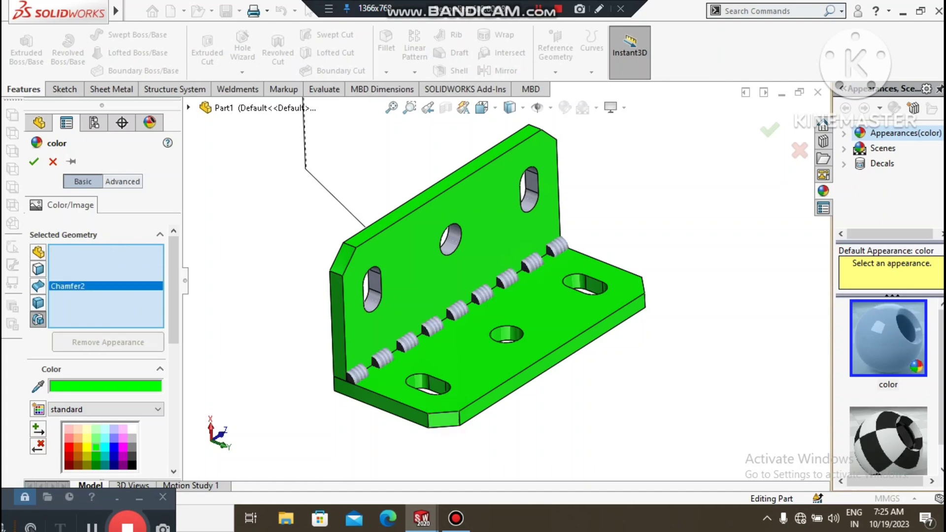
mouse_move(473, 295)
middle_down()
mouse_move(444, 188)
mouse_move(424, 222)
mouse_move(468, 291)
mouse_move(459, 299)
middle_up()
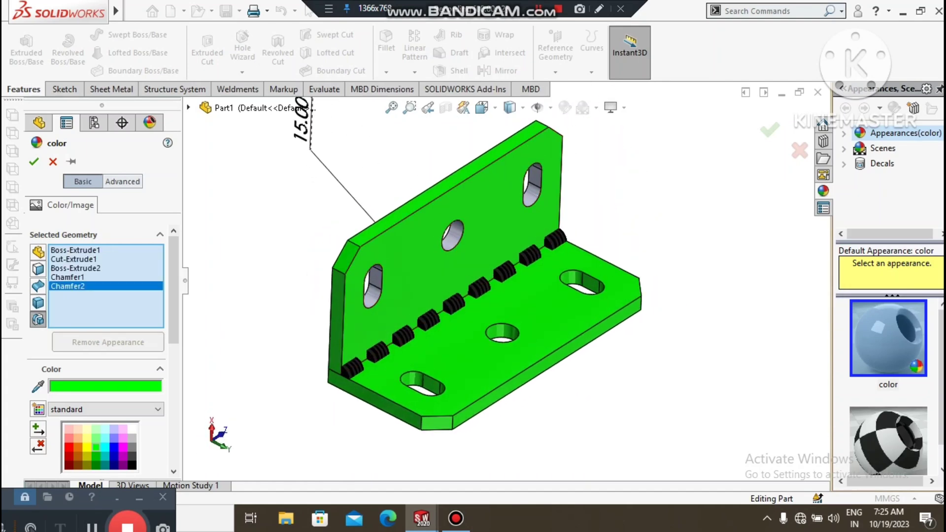
click(451, 236)
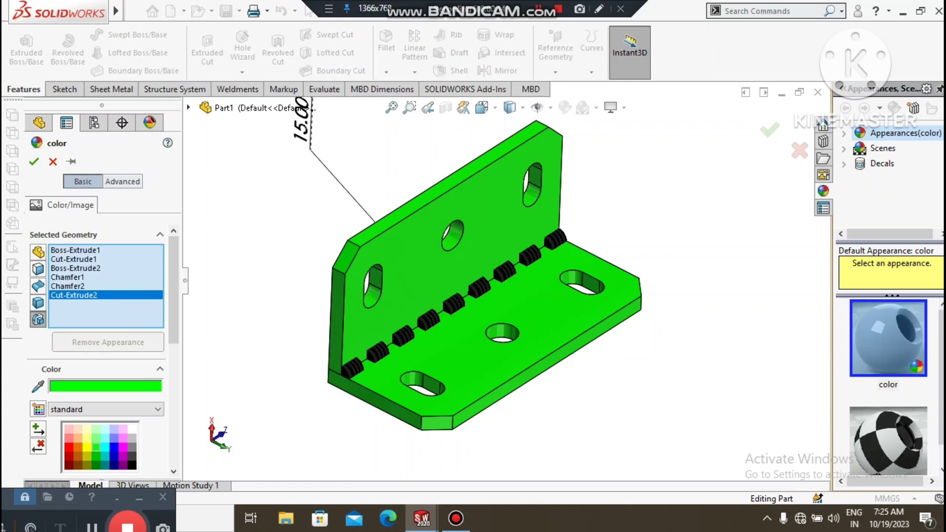
scroll(508, 281, up, 3)
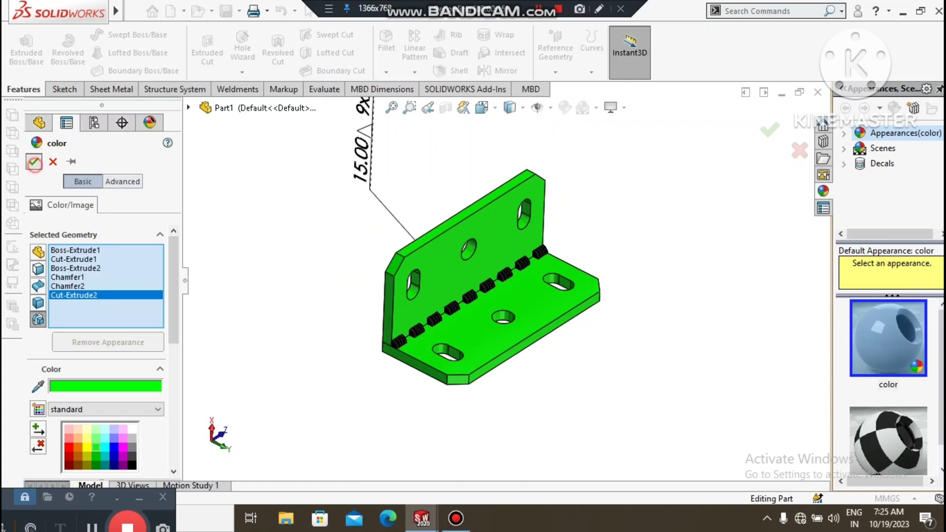
click(34, 162)
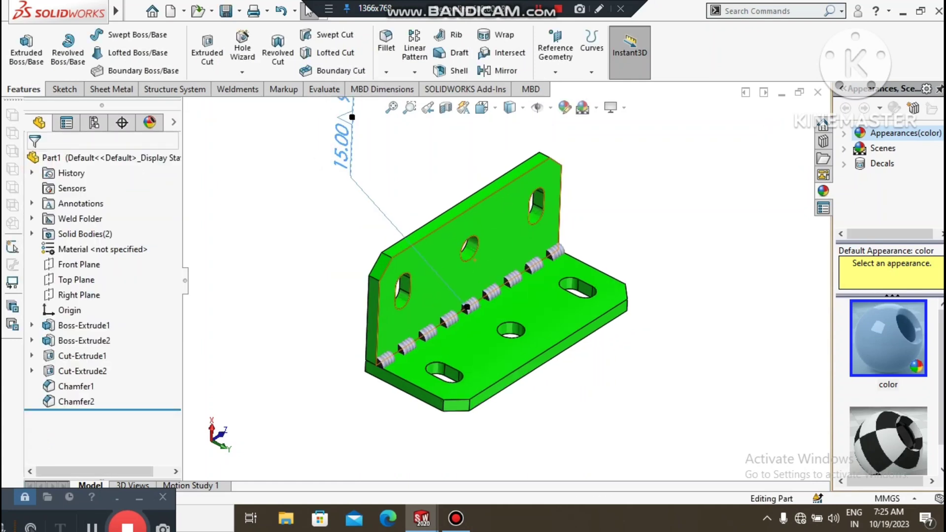
scroll(467, 250, down, 2)
scroll(466, 250, up, 1)
middle_drag(498, 353, 458, 308)
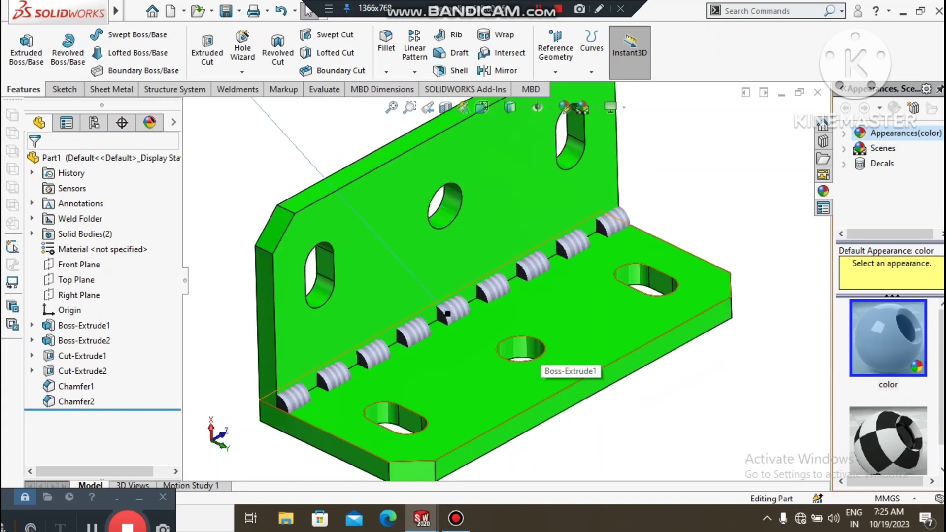
scroll(458, 308, up, 2)
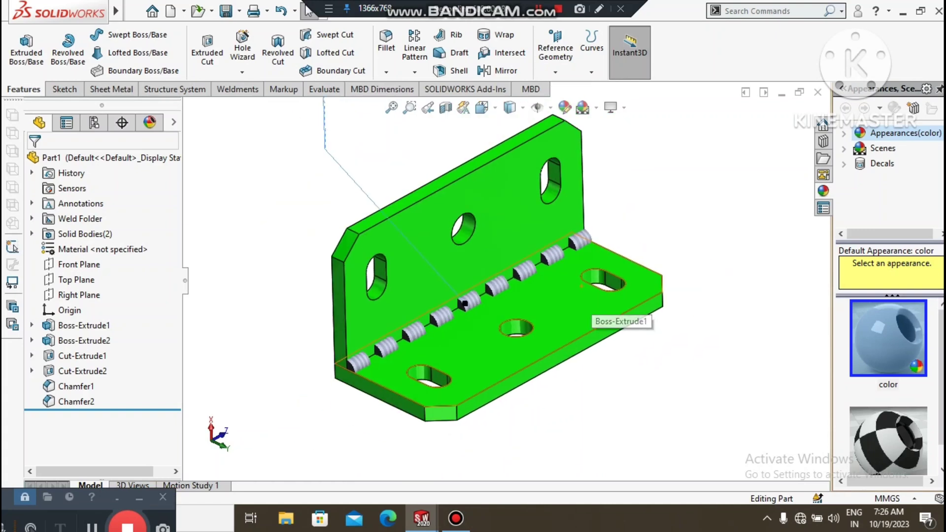